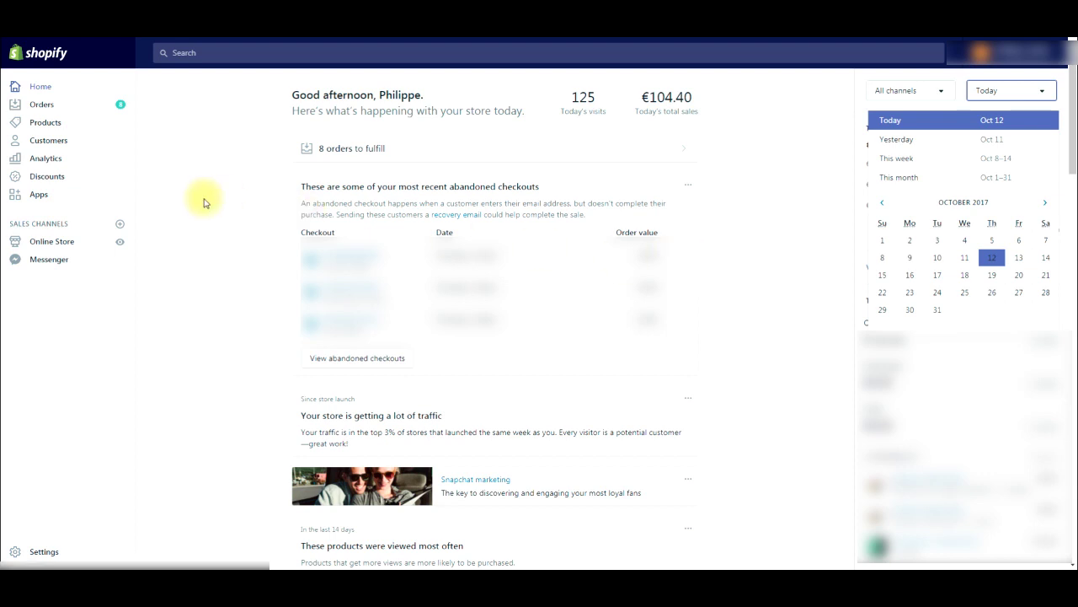
Filter the store's customers to those who accept marketing and select every customer on the page.
left_click(48, 143)
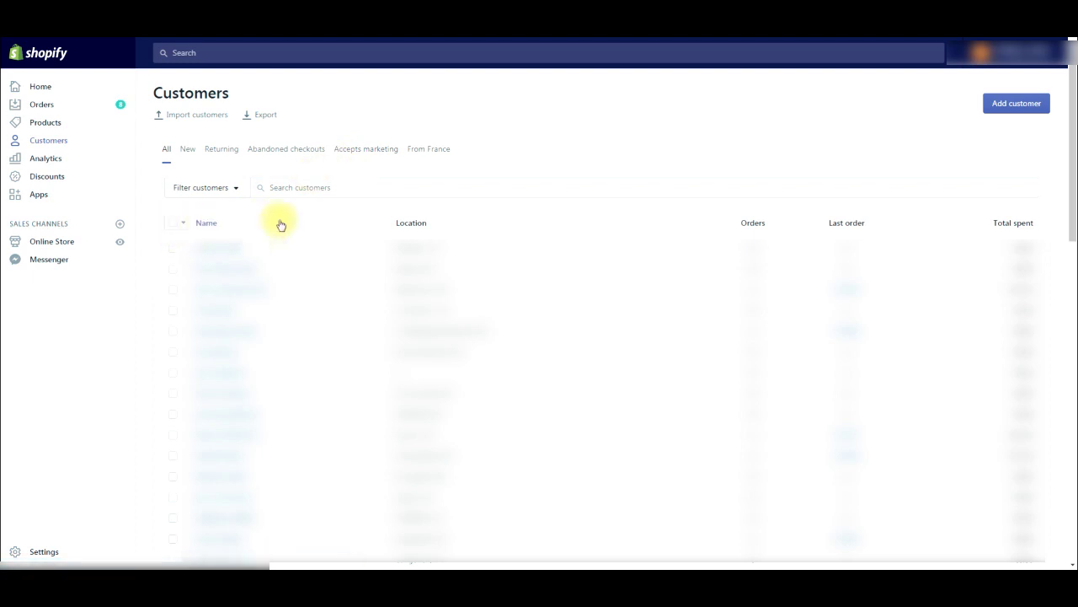
left_click(371, 152)
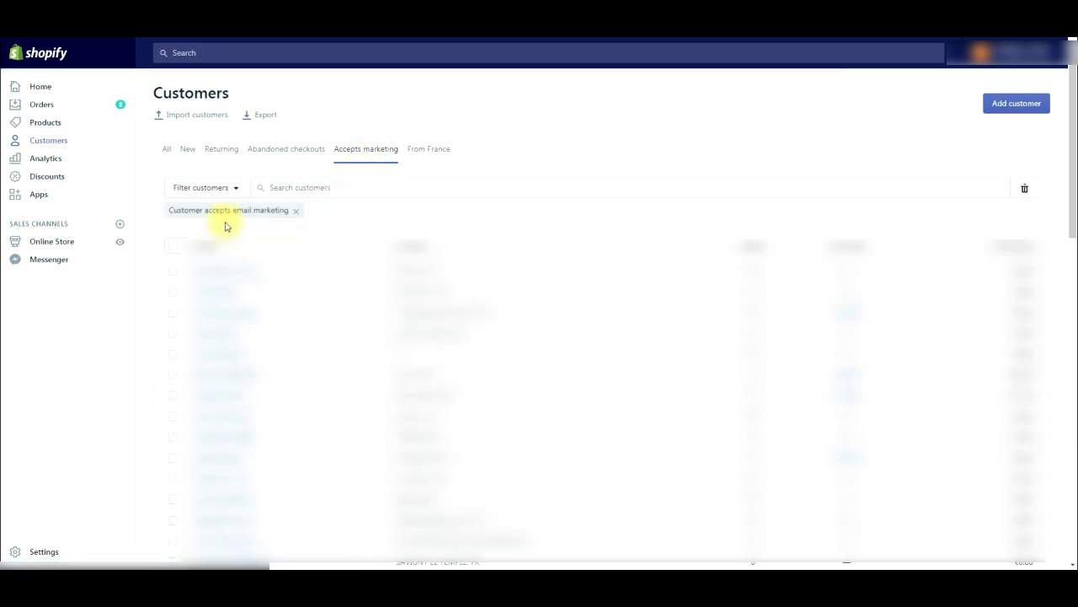
left_click(172, 245)
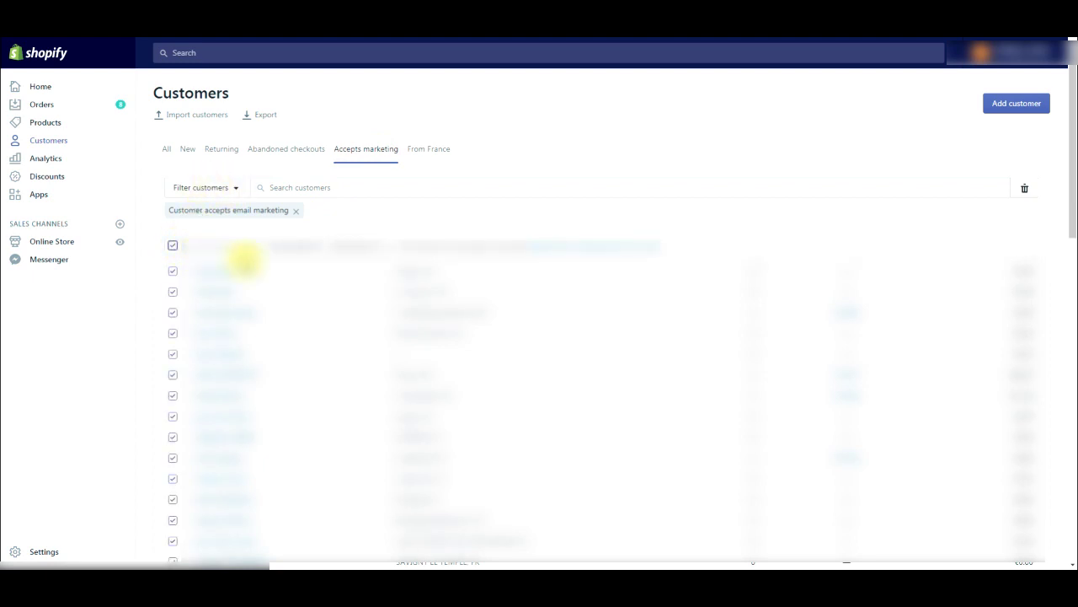
left_click(590, 244)
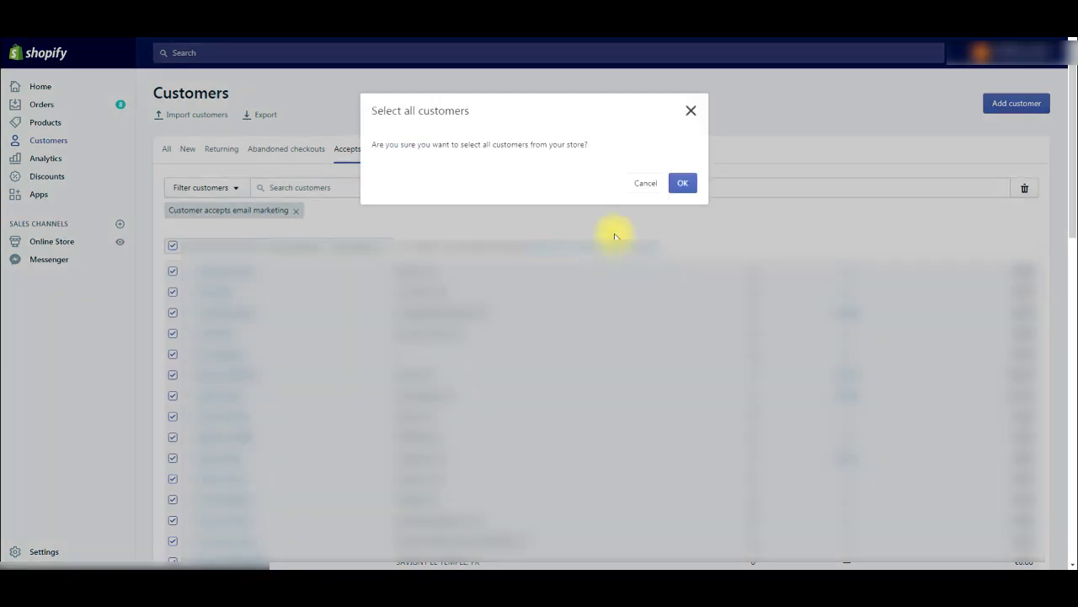
left_click(646, 184)
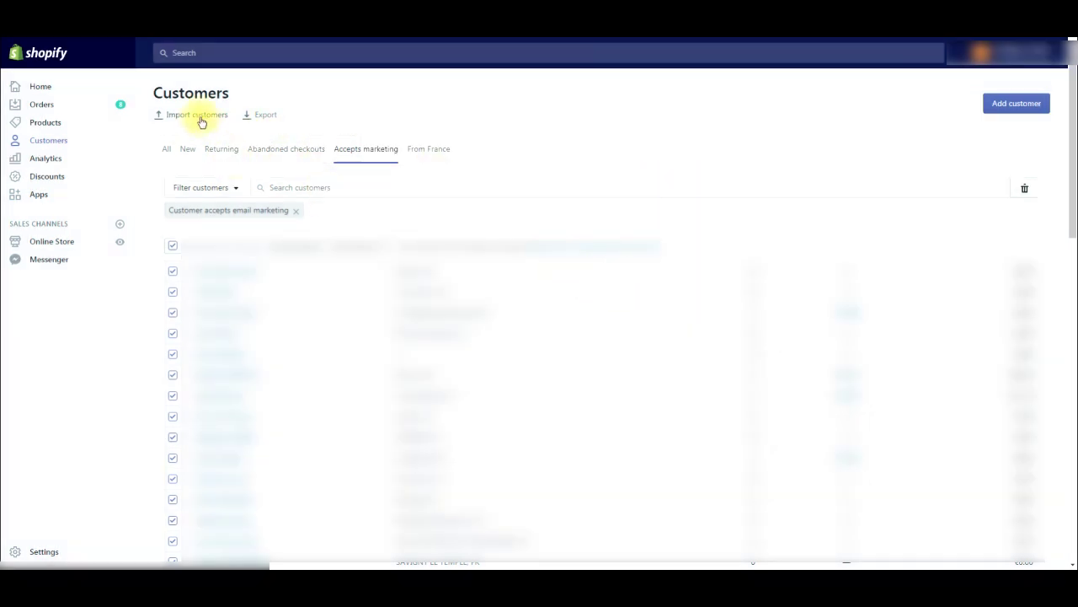
Export the customers matching the search as a CSV for Excel, Numbers, or other spreadsheet programs.
left_click(262, 118)
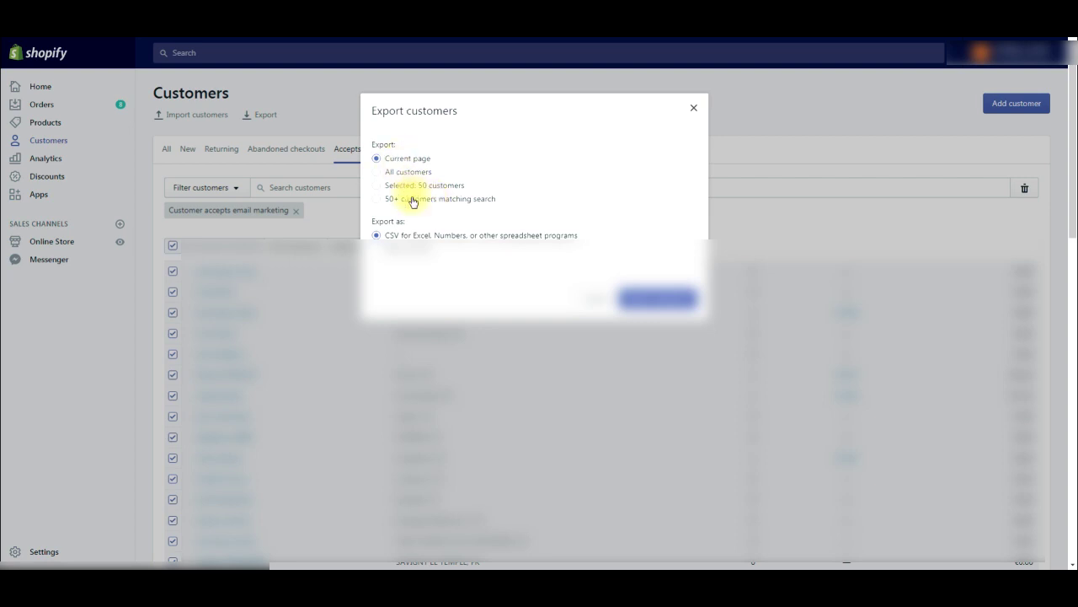
left_click(397, 200)
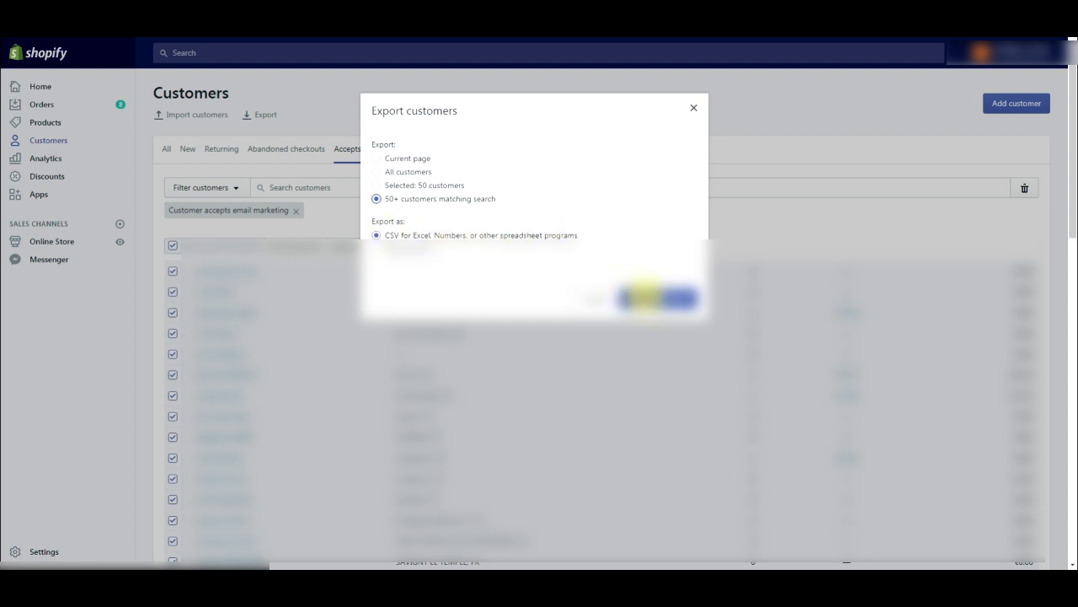
left_click(642, 297)
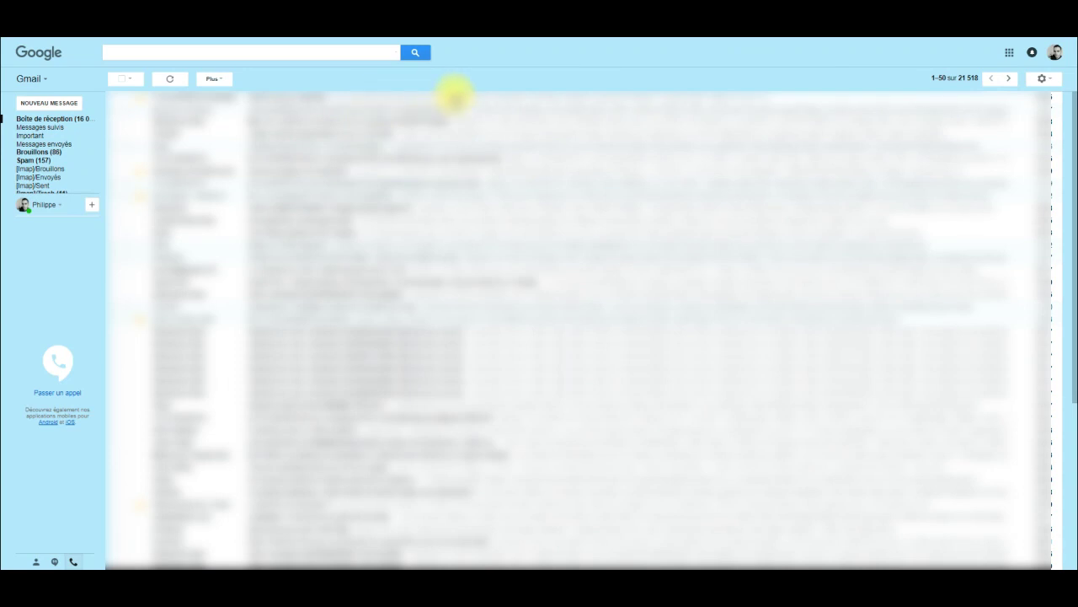
Download customers_export.zip from the Shopify export email into the FICHIER CLIENT folder as customers_export_12-10-17.
left_click(454, 96)
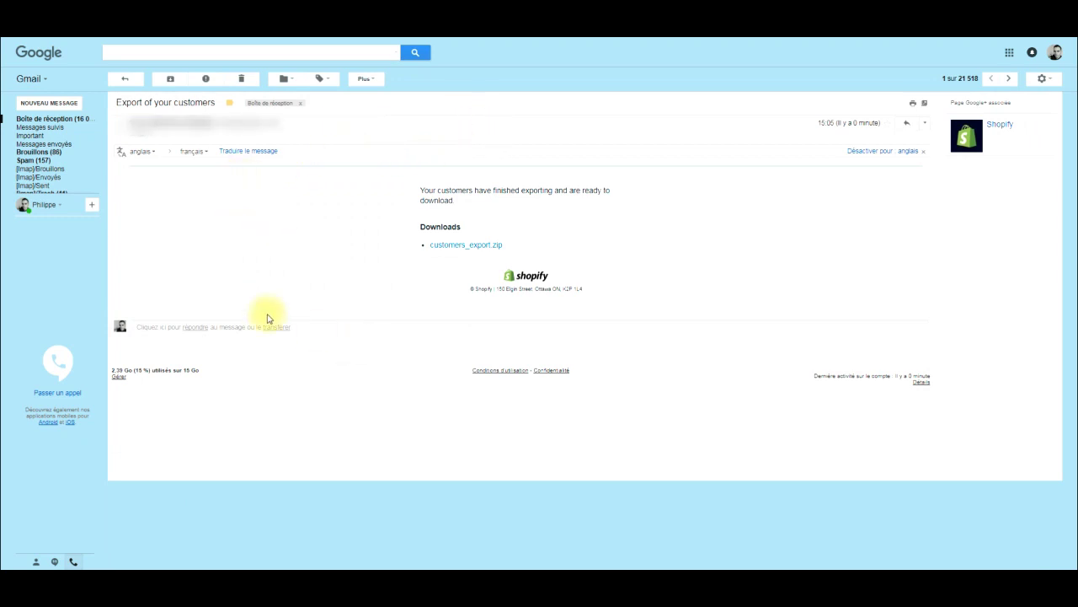
left_click(469, 247)
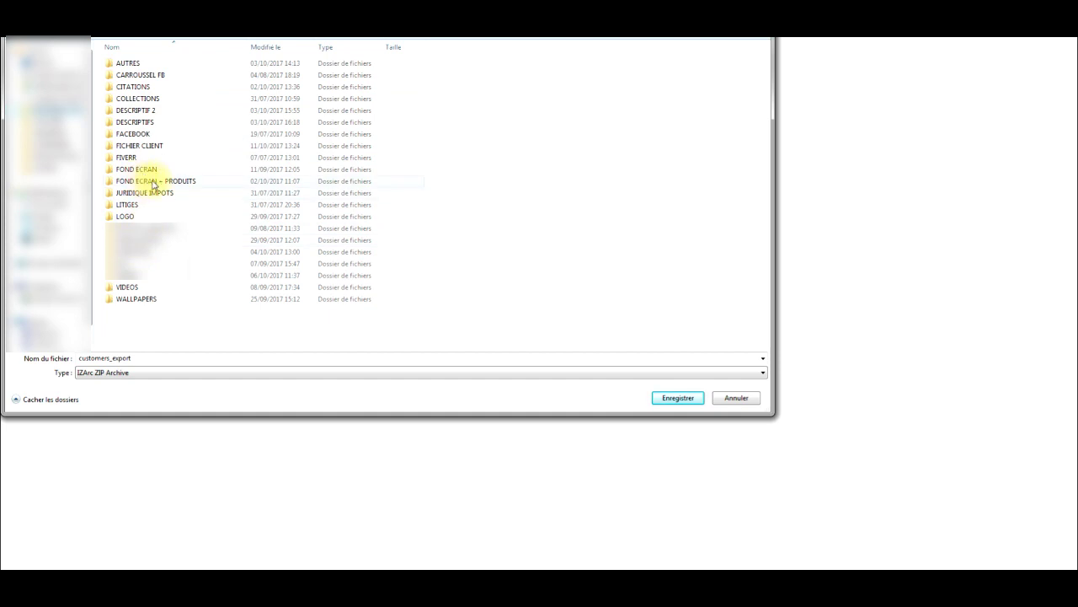
double_click(141, 148)
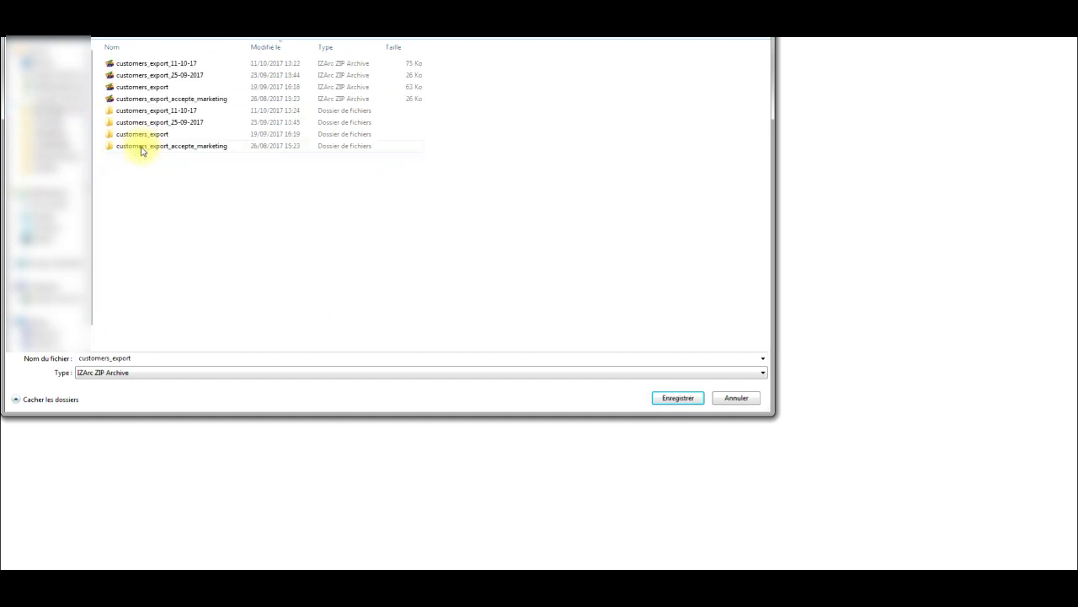
left_click(137, 357)
left_click(164, 361)
type("_")
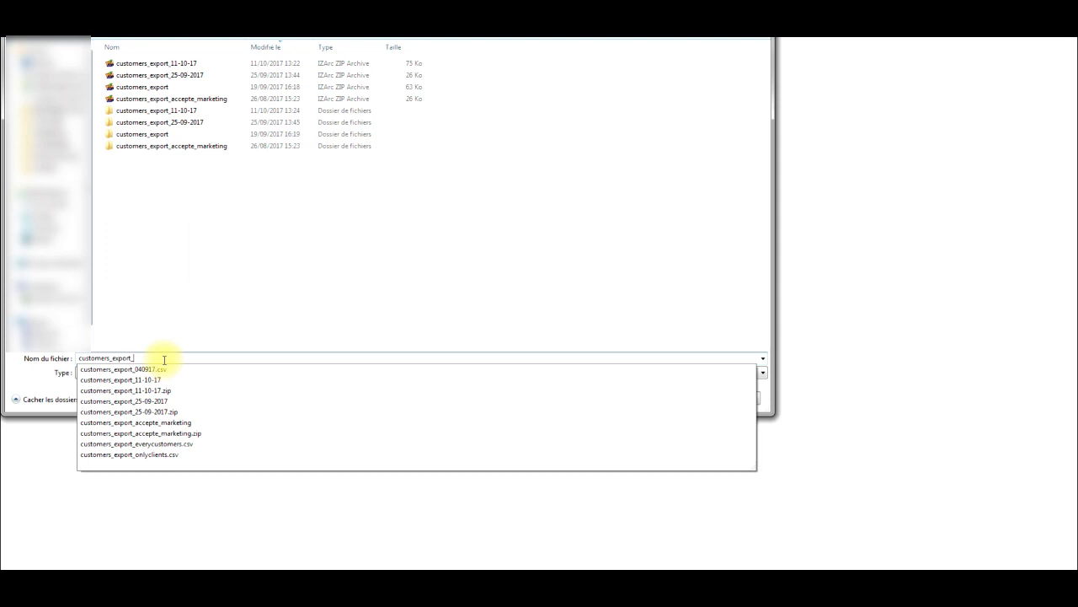
type("12")
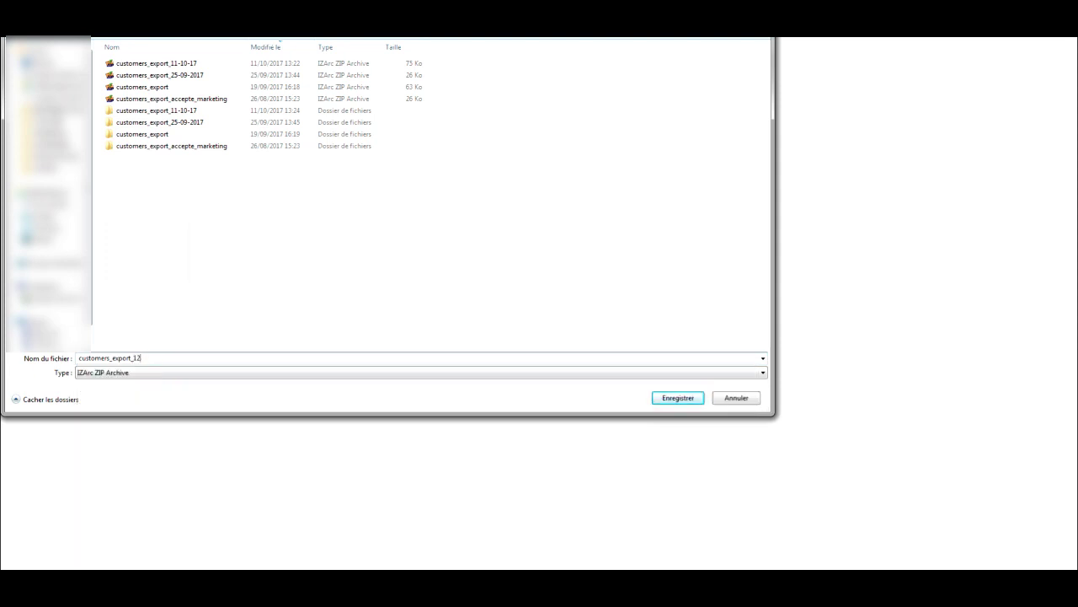
type("/-10-17")
key("Return")
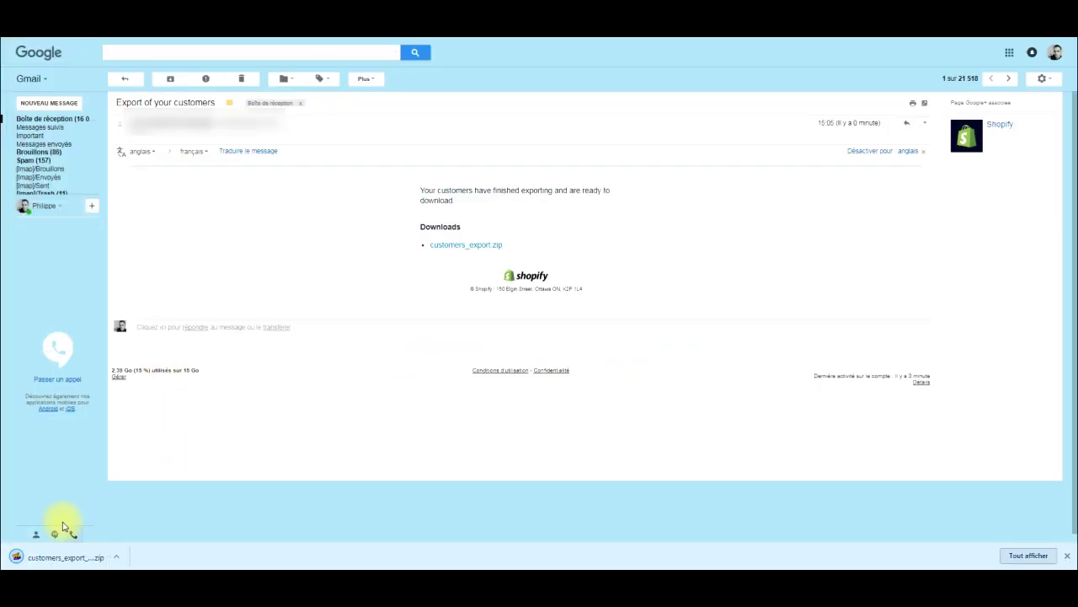
Open the downloaded archive, and browse to the FICHIER CLIENT folder in the file explorer.
left_click(62, 560)
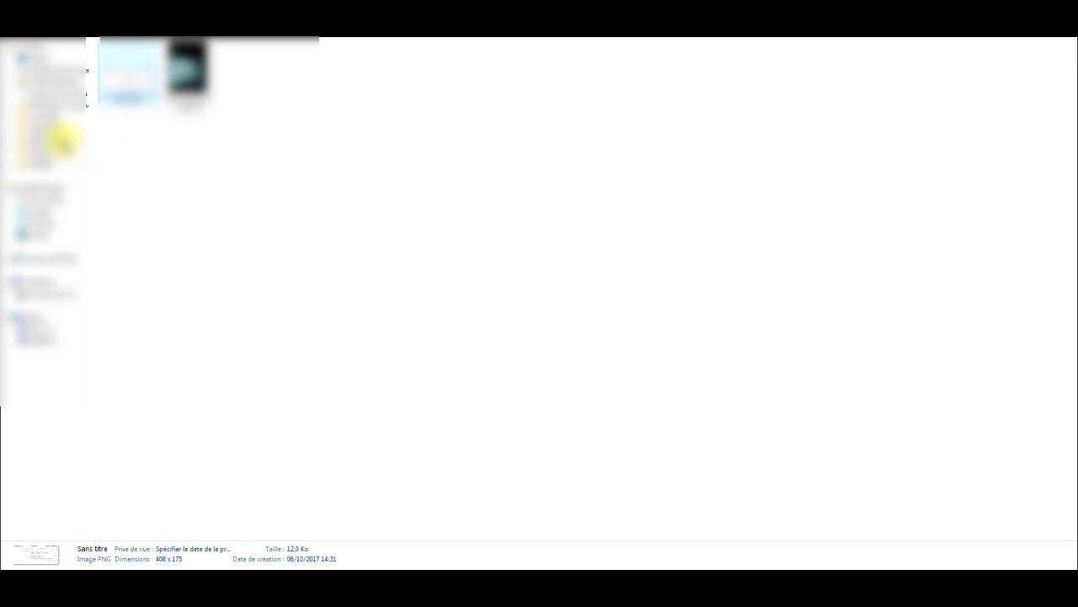
left_click(51, 108)
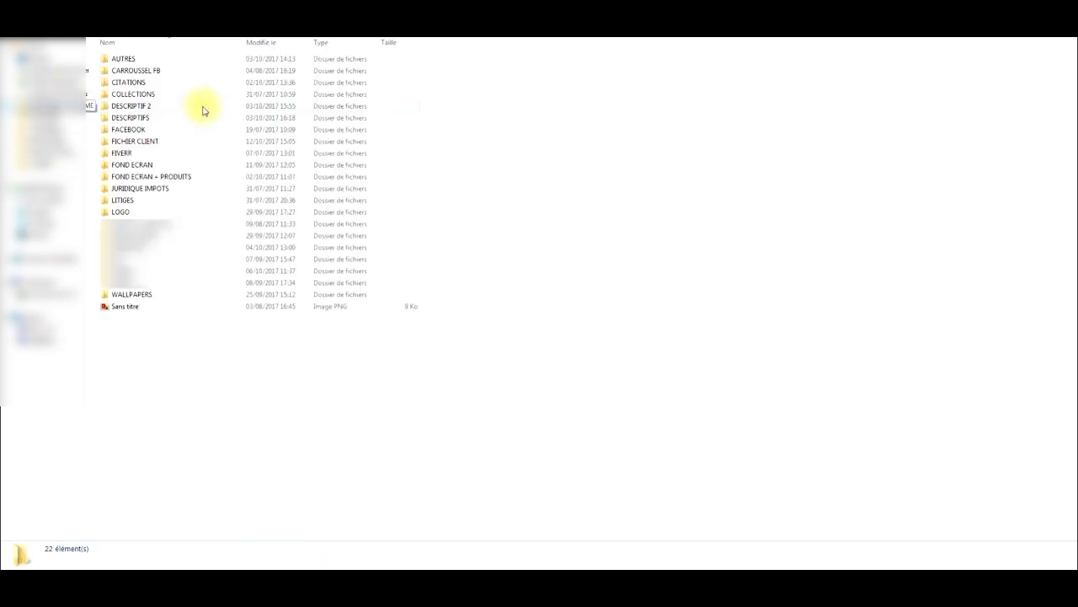
double_click(141, 146)
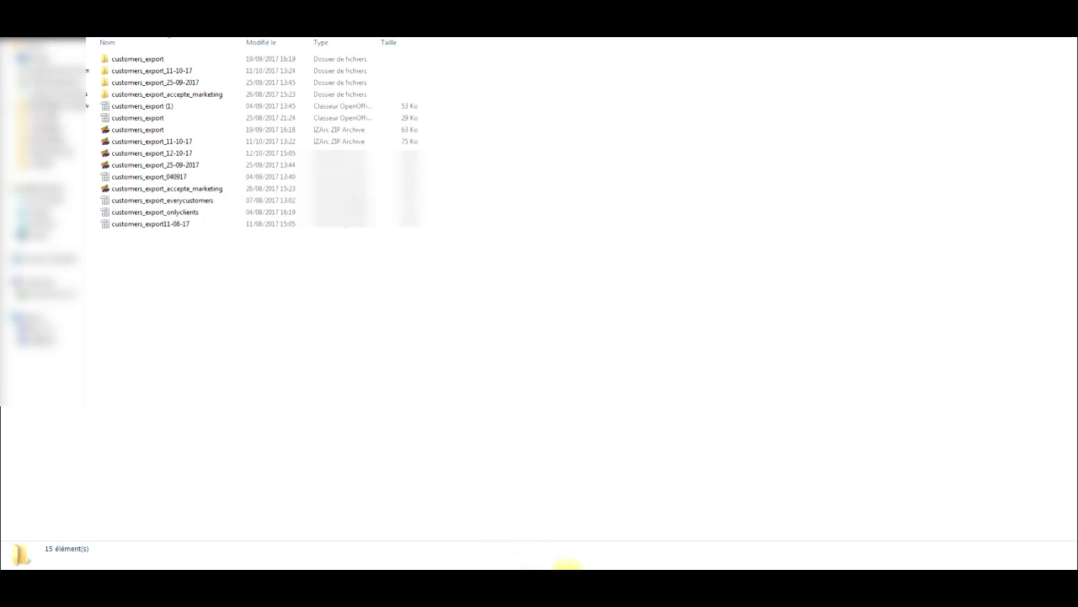
left_click(564, 573)
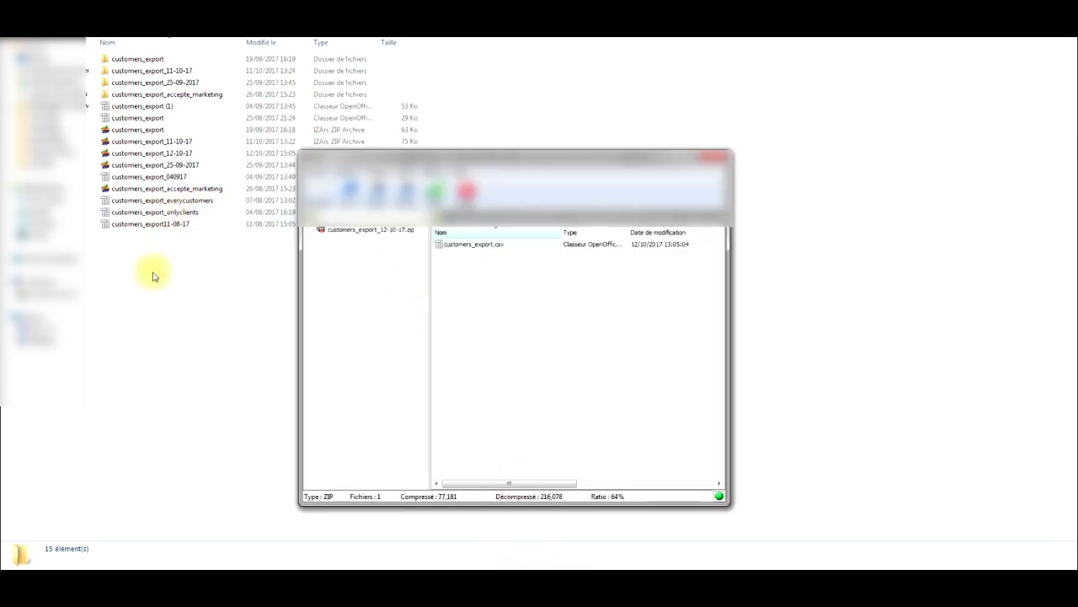
left_click(192, 275)
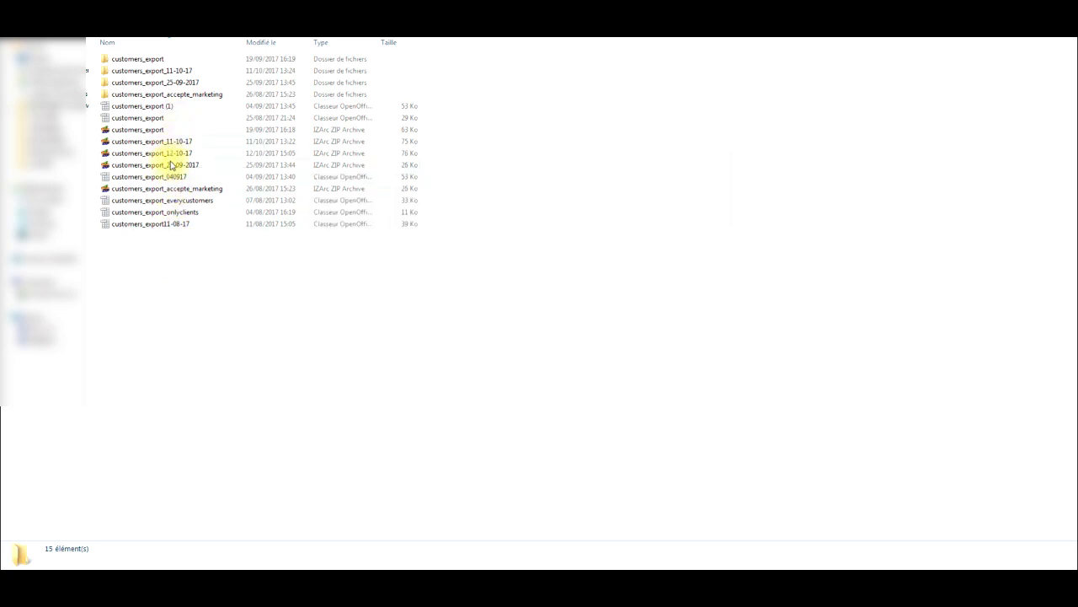
Extract the customers_export_12-10-17 archive with IZArc into a subfolder of the same name.
left_click(173, 154)
mouse_move(204, 199)
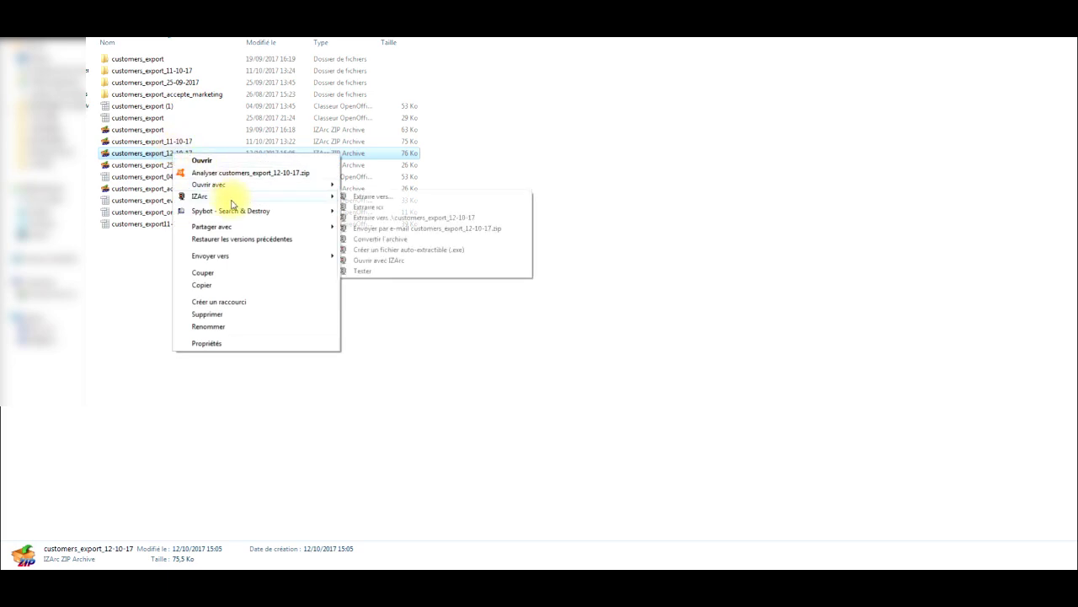
left_click(401, 219)
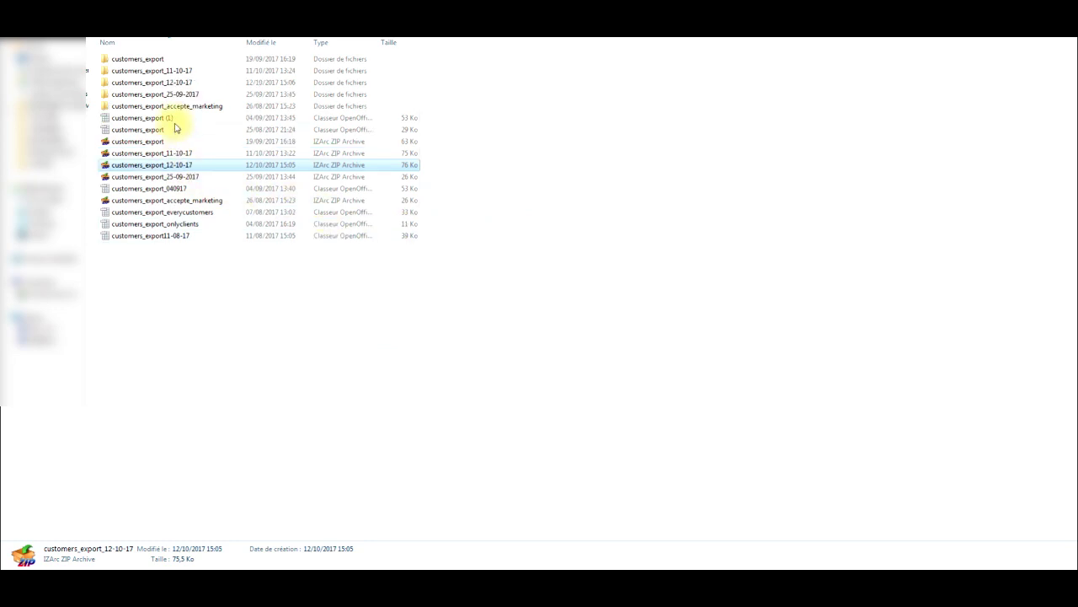
Rename the customers_export spreadsheet inside the extracted customers_export_12-10-17 folder as customers_export_12-10-17.
double_click(178, 84)
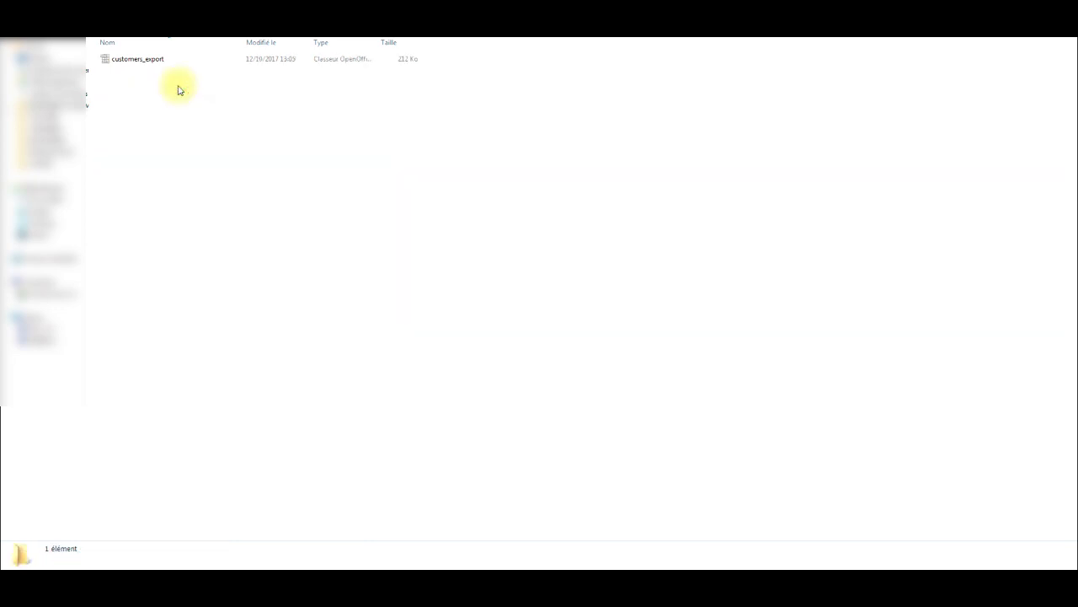
left_click(139, 64)
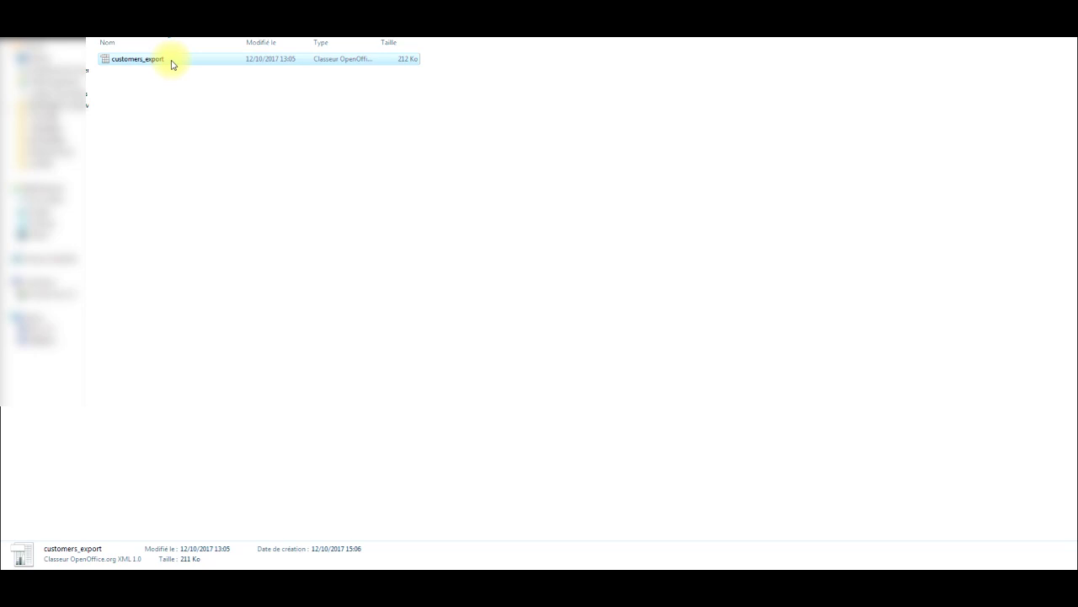
left_click(172, 61)
left_click(173, 58)
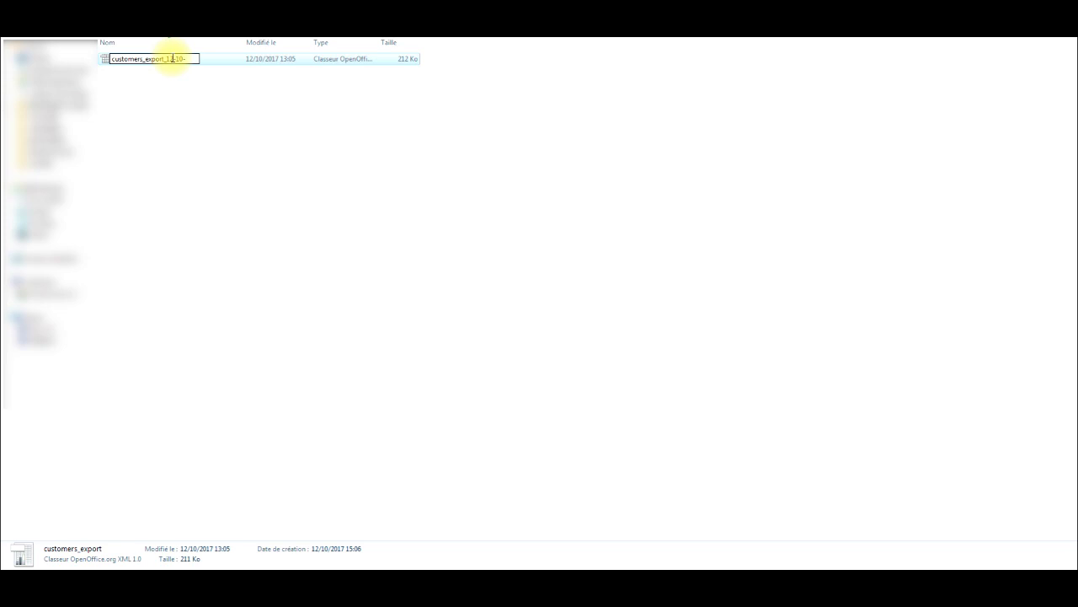
type("17")
key("Return")
Switch to the Shopify admin, open the MailChimp for Shopify app and log in with the saved credentials, staying logged in.
left_click(517, 178)
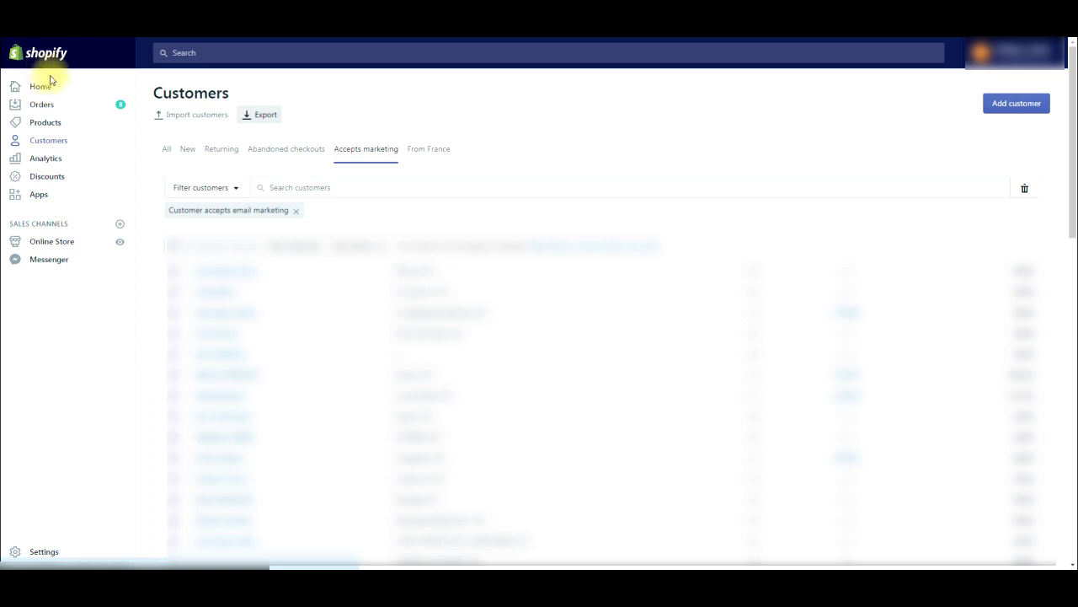
left_click(40, 198)
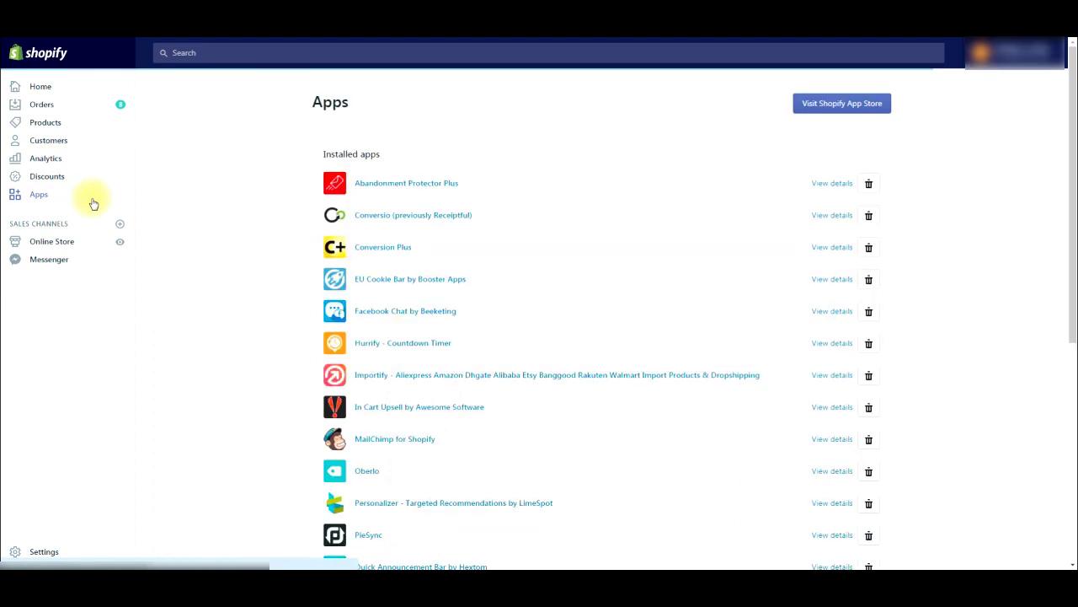
scroll(481, 334, "down", 1)
left_click(406, 334)
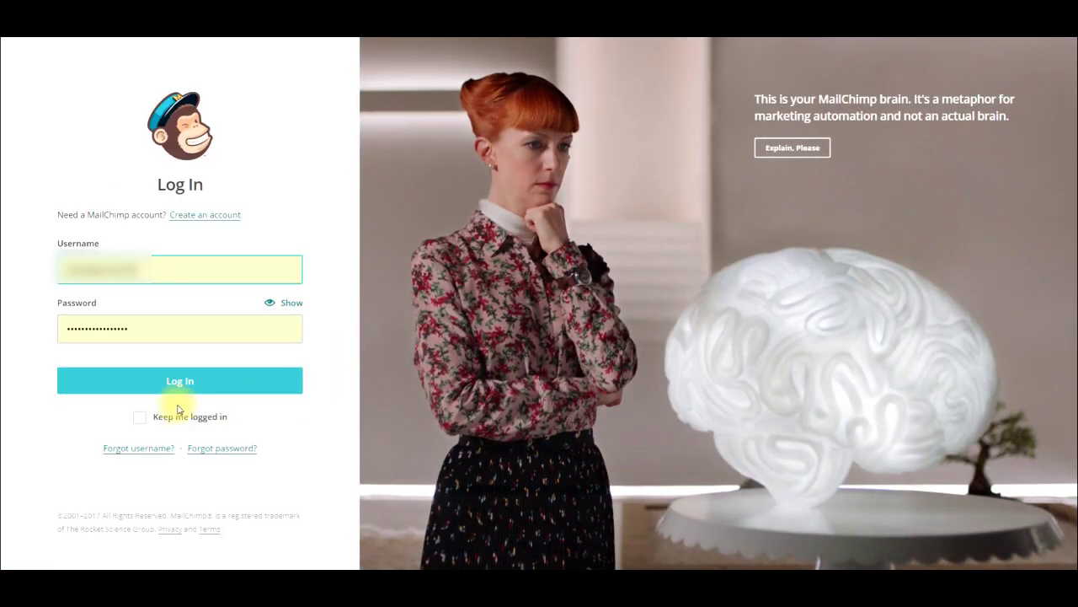
left_click(139, 416)
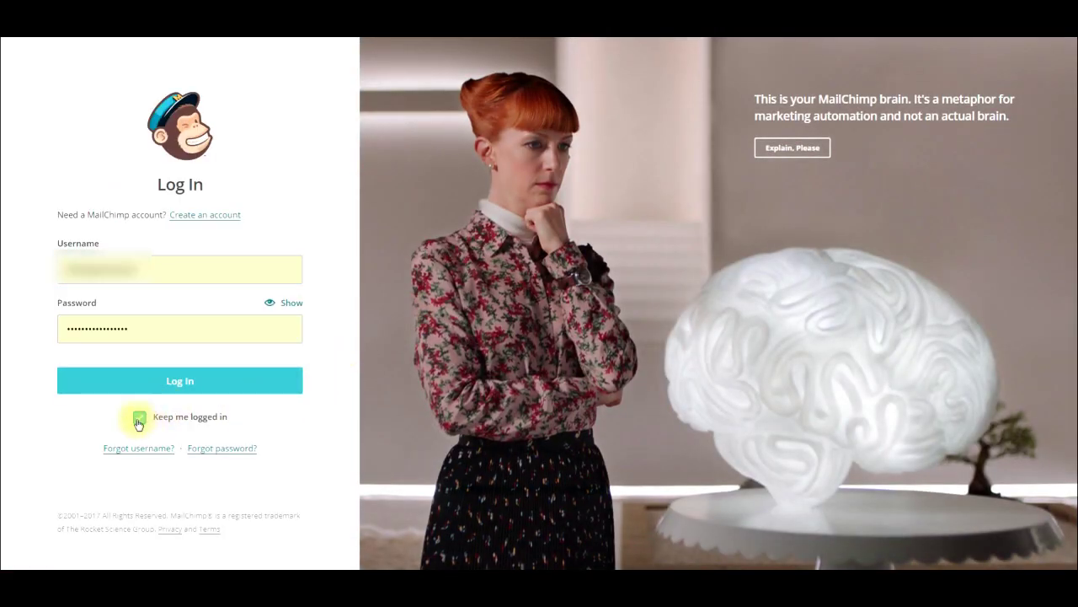
left_click(180, 383)
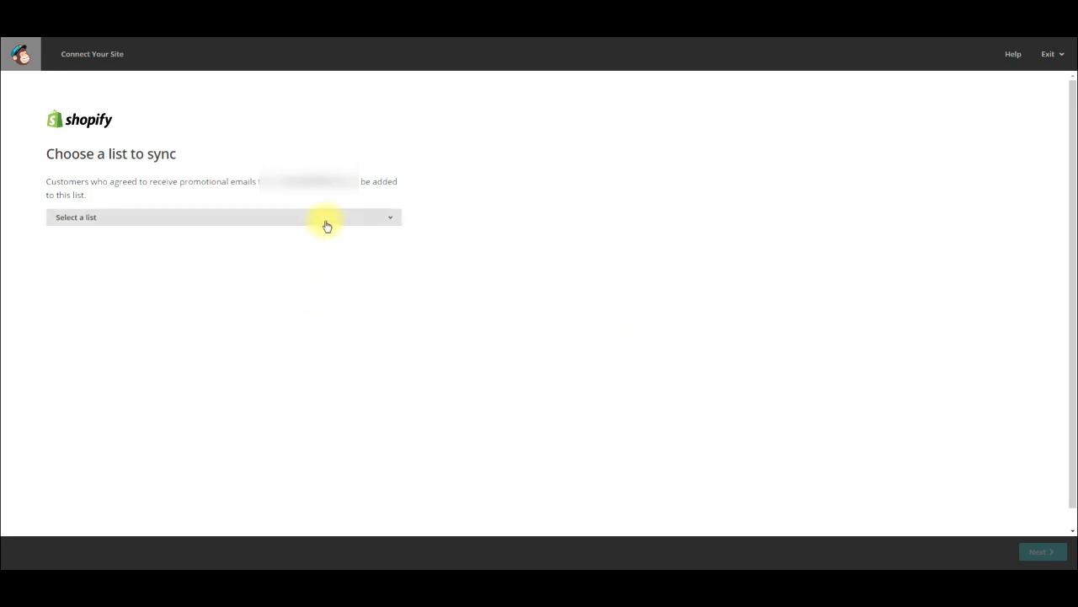
Choose the existing mailing list for syncing the Shopify customers who agreed to receive promotional emails, and submit the choice.
left_click(371, 221)
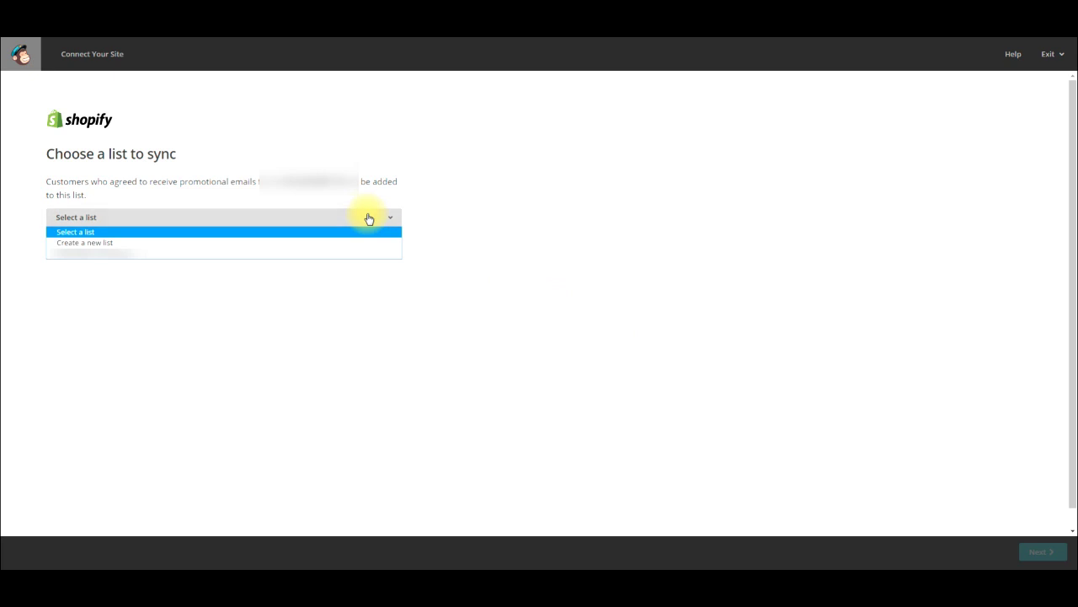
left_click(325, 254)
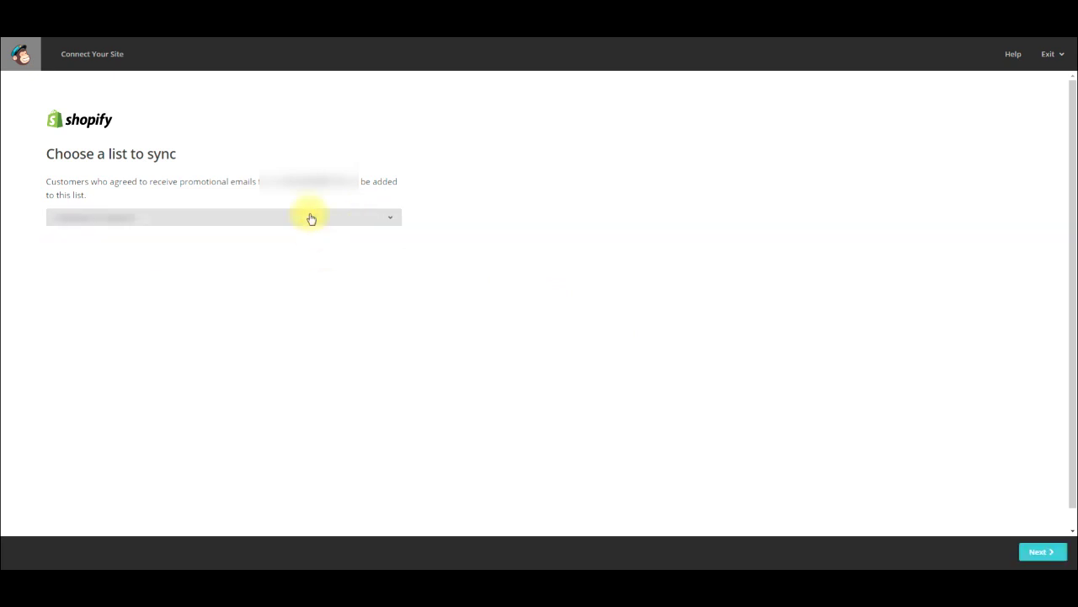
left_click(310, 218)
left_click(309, 253)
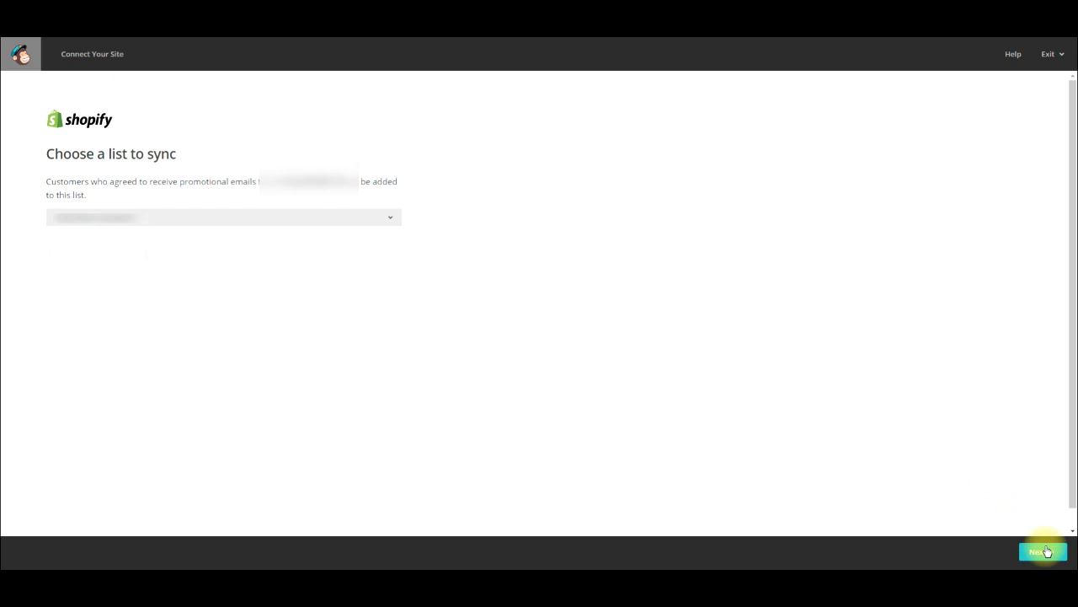
left_click(1047, 552)
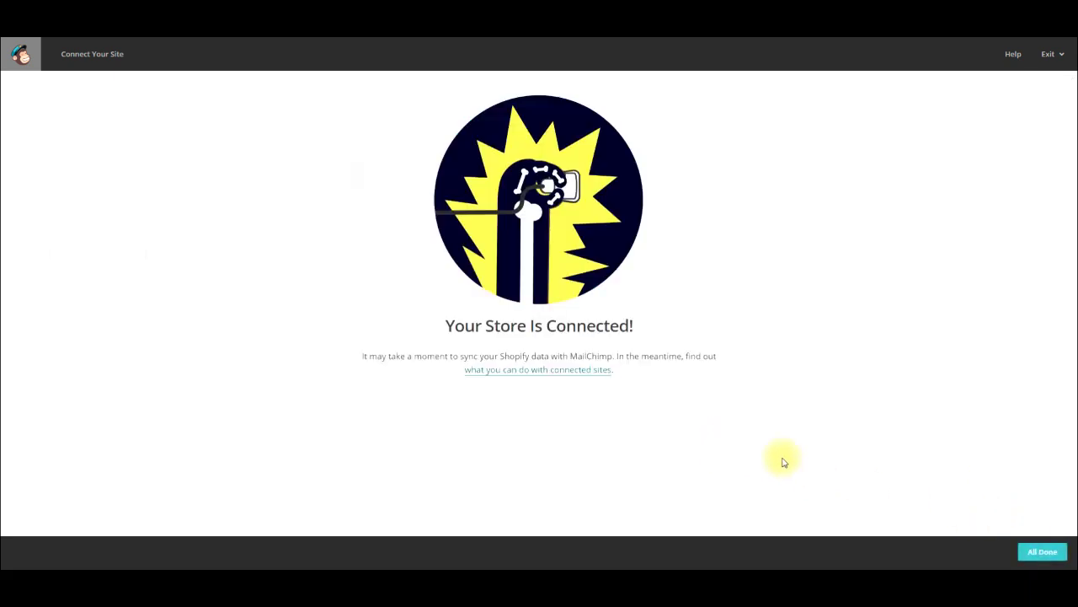
Close the store connection setup and open the overview of MailChimp mailing lists.
left_click(1042, 552)
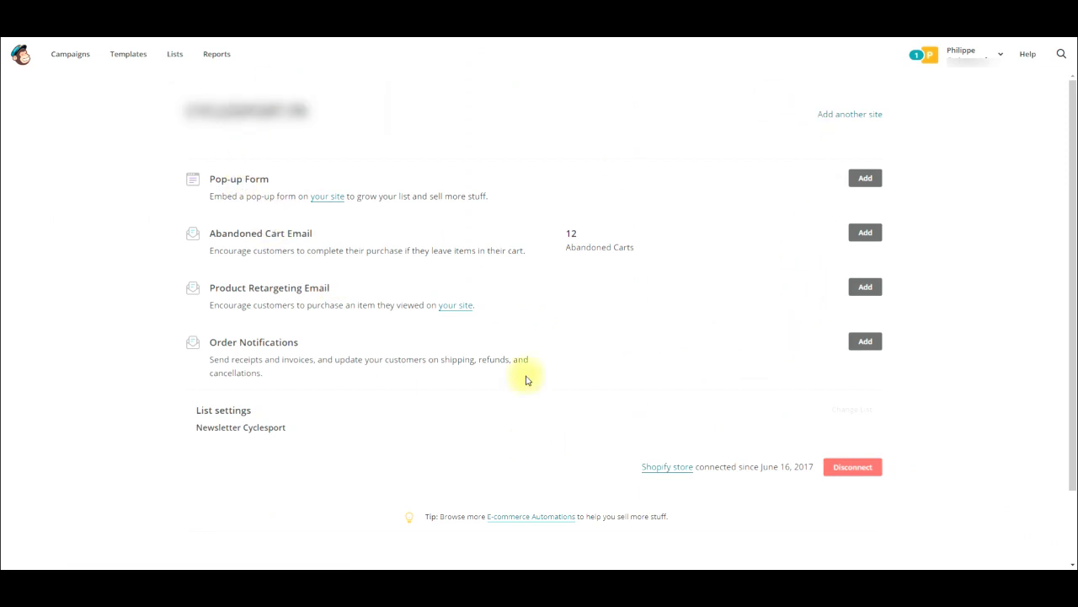
left_click(175, 56)
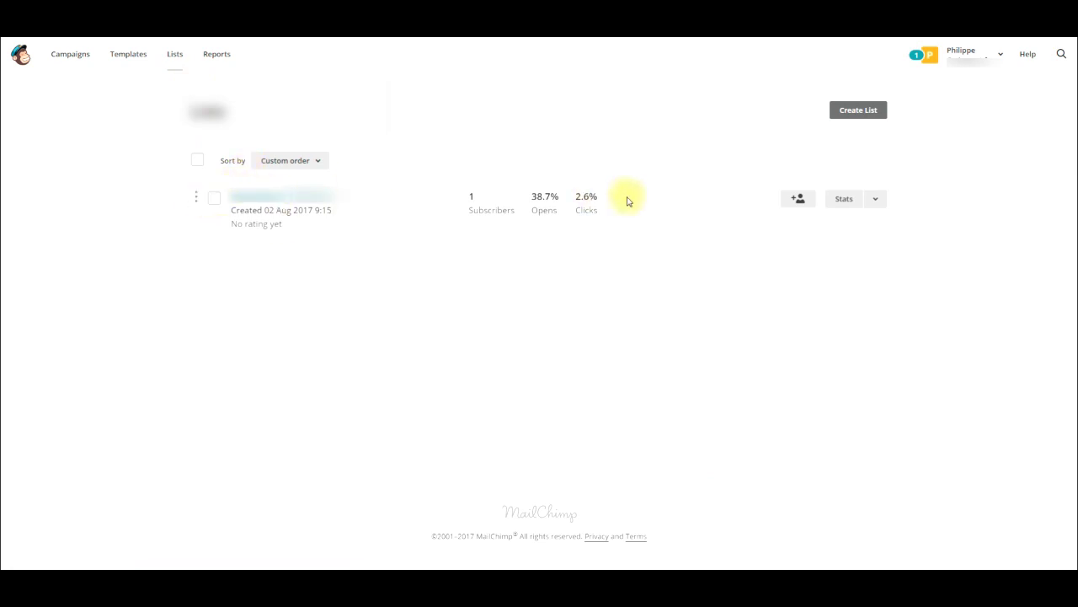
Start a contact import into the existing mailing list with CSV or tab-delimited text file as the source.
left_click(875, 200)
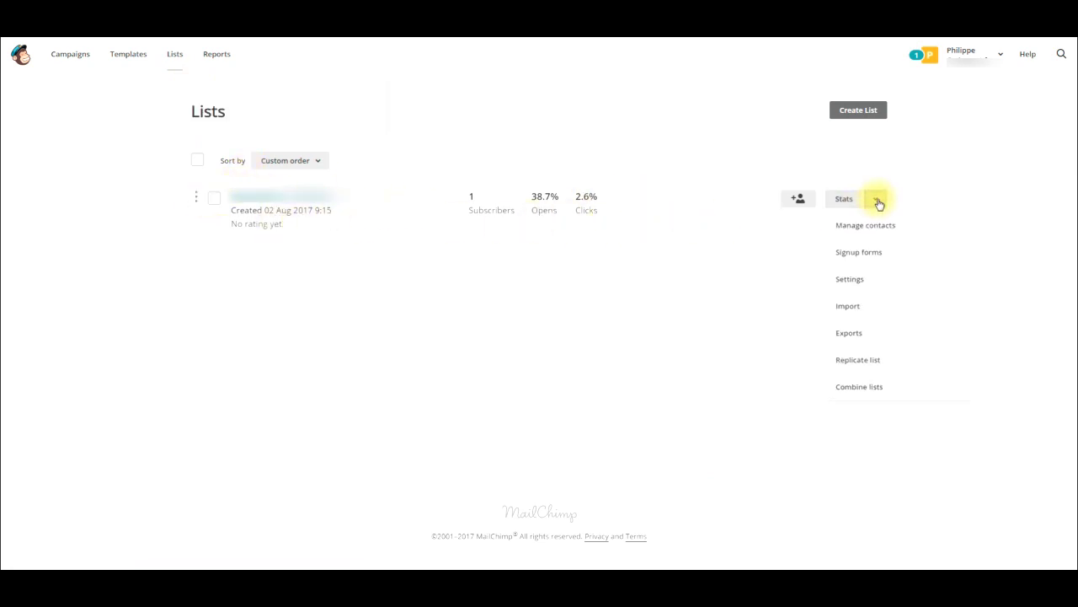
left_click(853, 309)
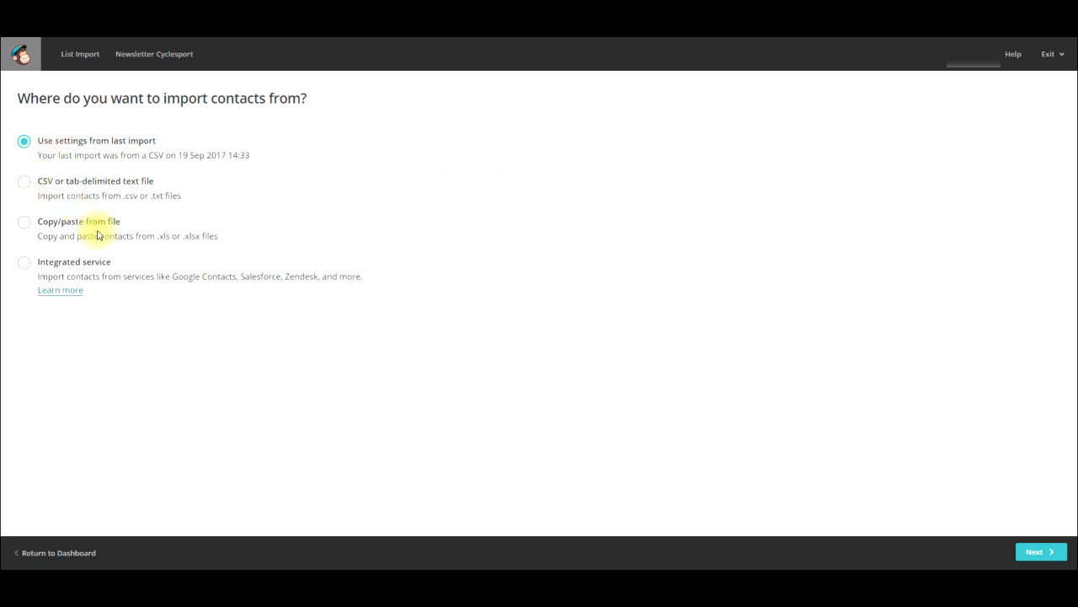
left_click(24, 184)
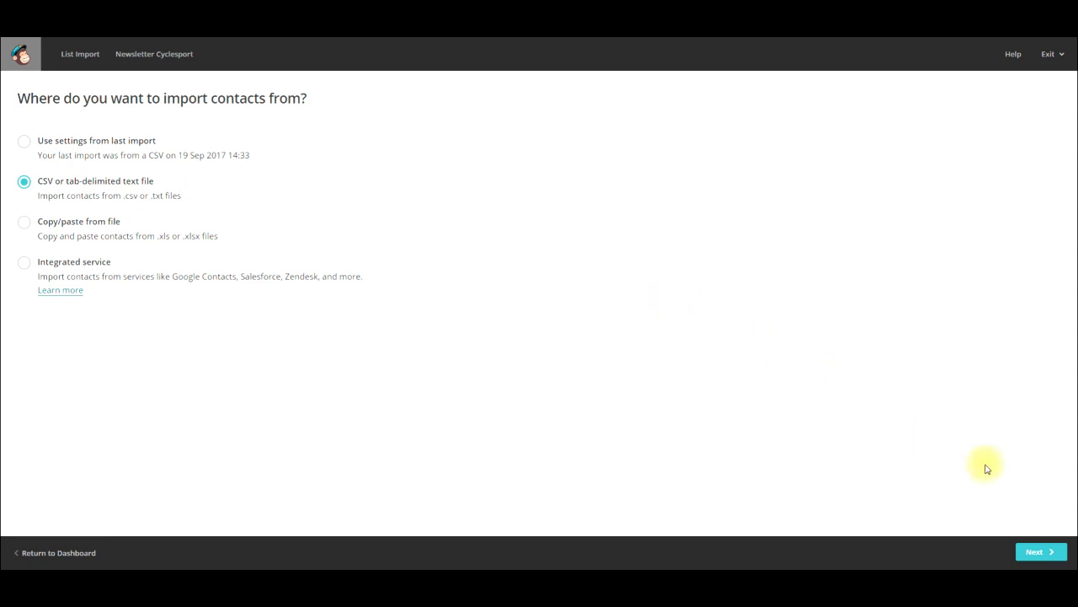
left_click_drag(1037, 552, 1046, 553)
left_click(1046, 554)
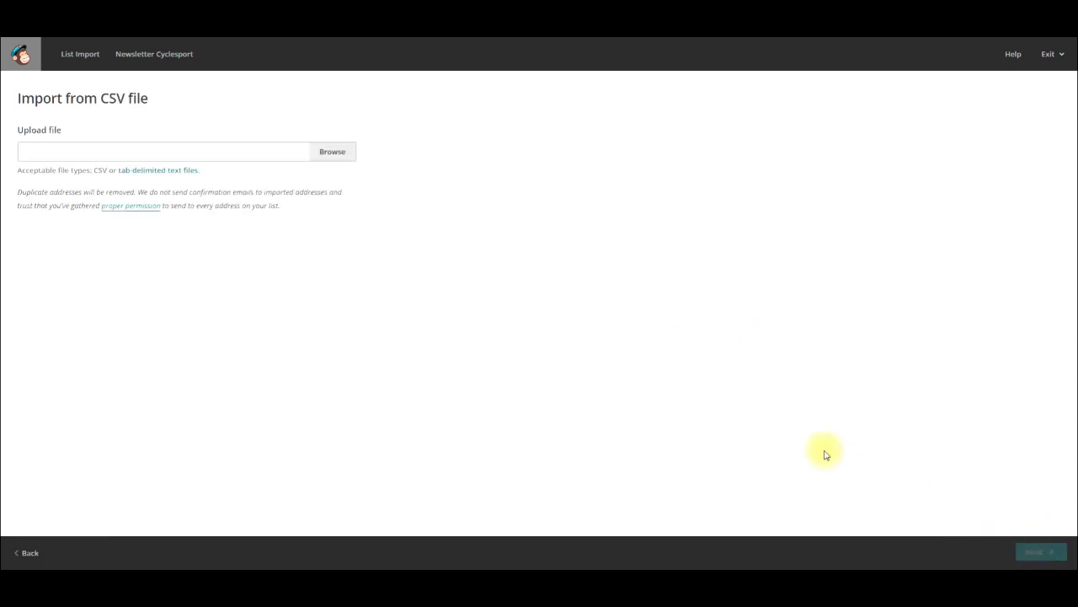
Upload customers_export_12-10-17 from the folder of the same name inside FICHIER CLIENT, and agree to continue the import despite the plan limit.
left_click(174, 151)
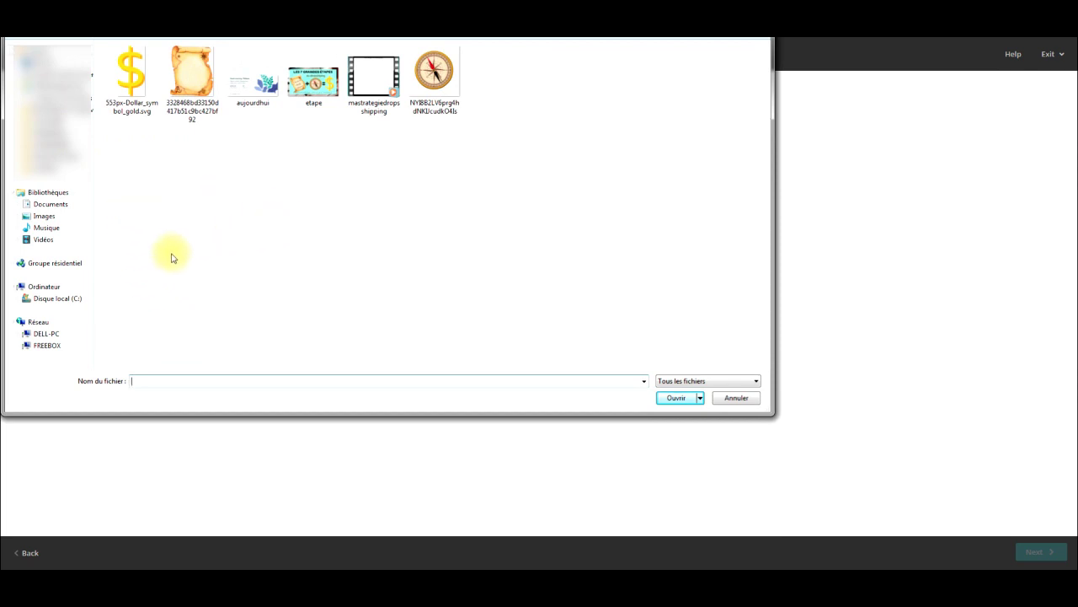
left_click(50, 109)
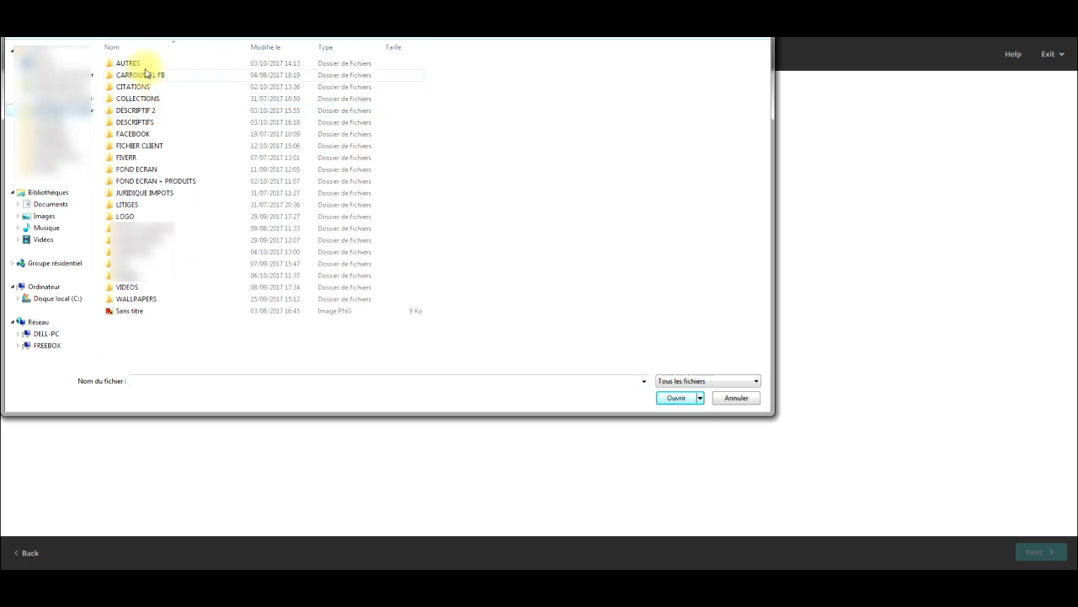
double_click(150, 145)
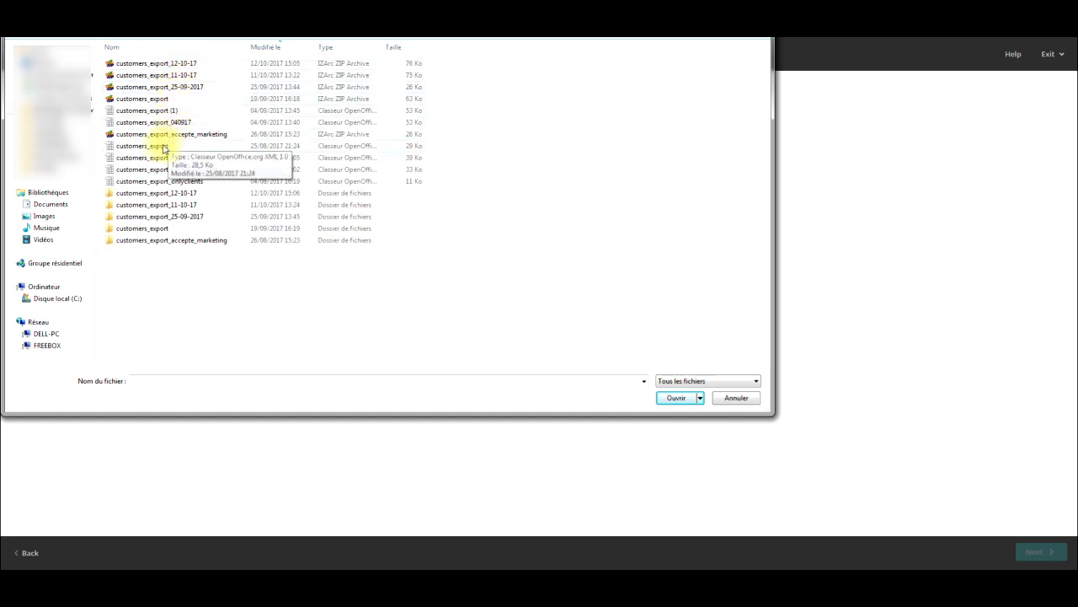
double_click(203, 193)
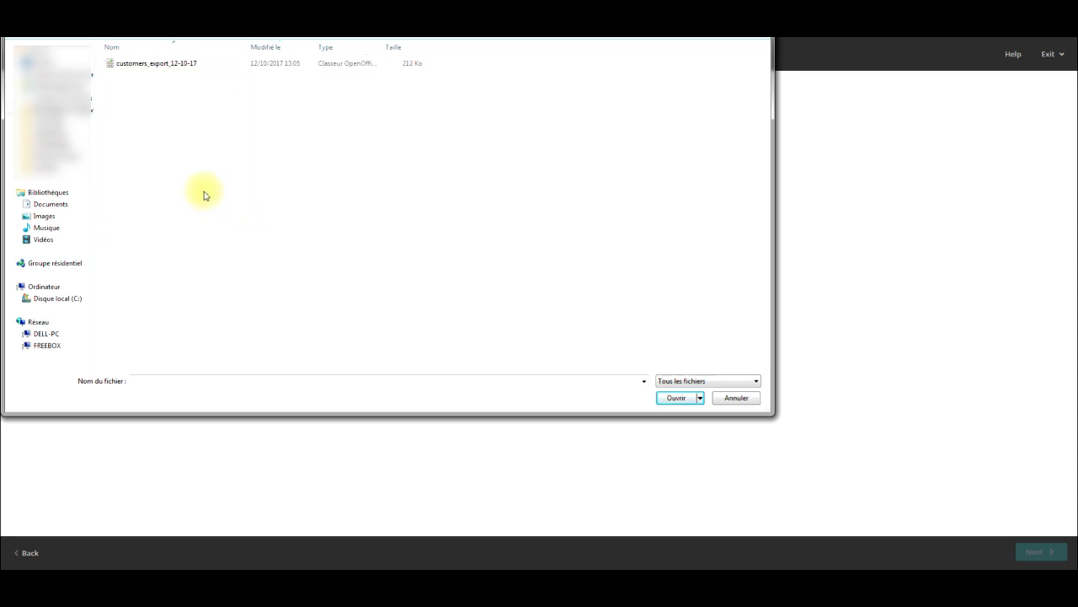
left_click(163, 68)
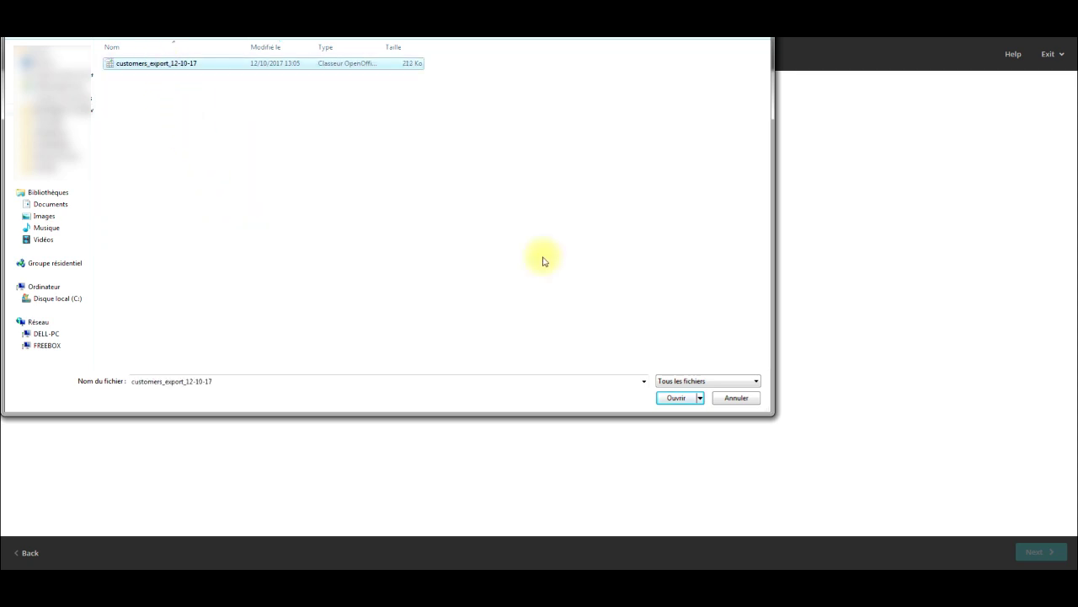
left_click(679, 400)
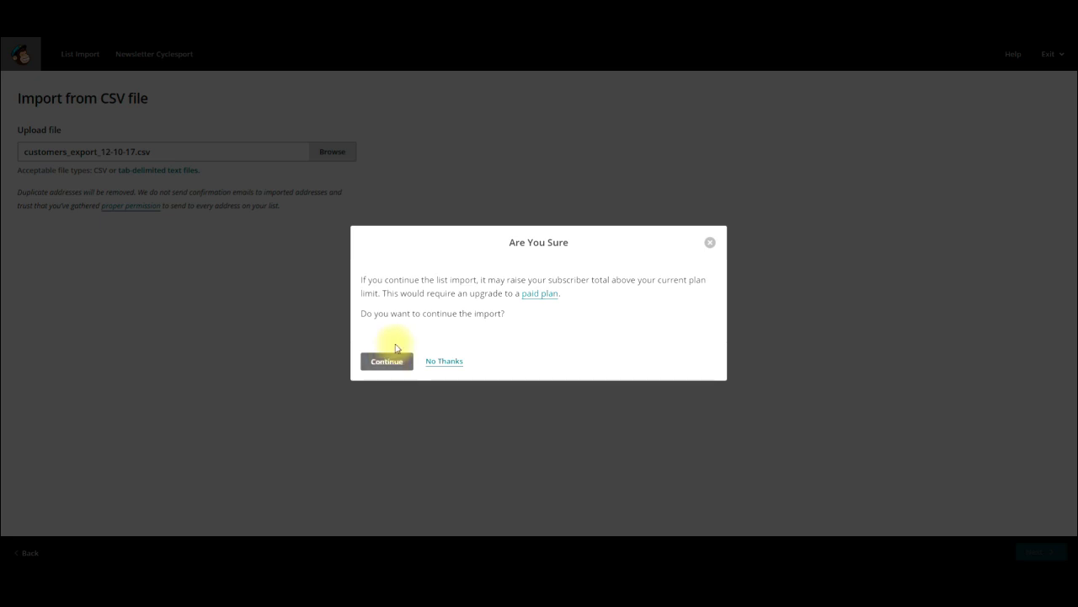
left_click(386, 361)
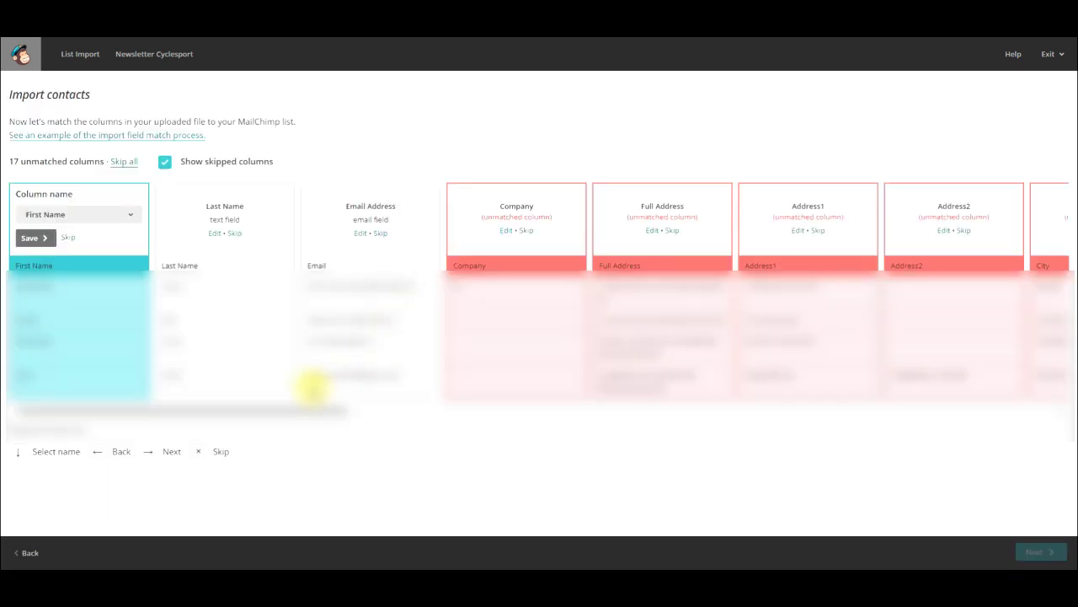
Save the First Name, Last Name and Email Address column matches, and skip the Company column.
mouse_move(236, 409)
left_mouse_down()
mouse_move(217, 409)
mouse_move(258, 411)
mouse_move(216, 414)
left_mouse_up()
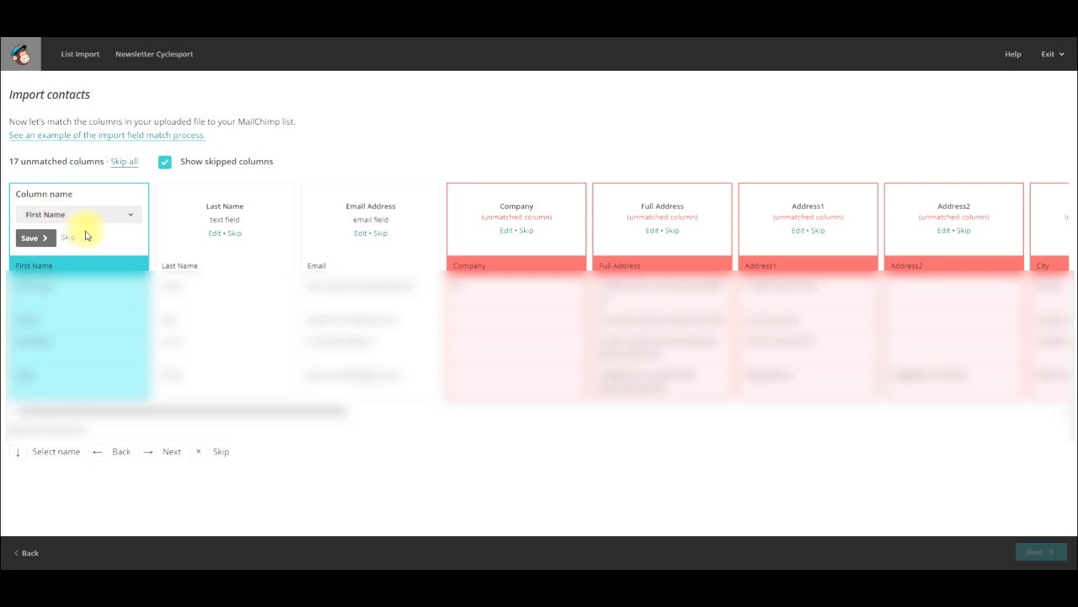
left_click(34, 240)
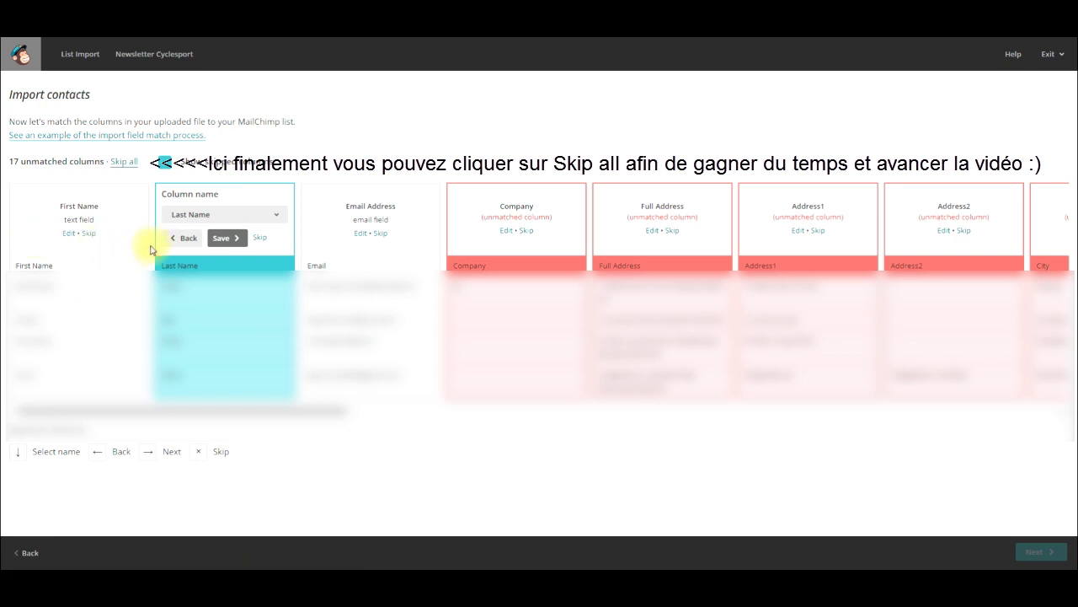
left_click(227, 240)
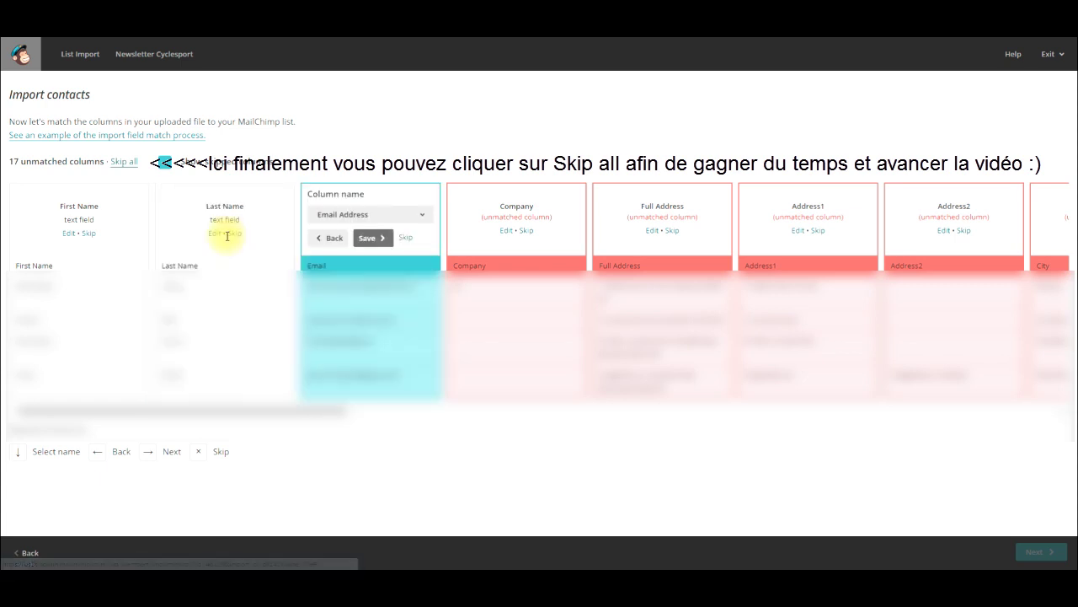
left_click(379, 239)
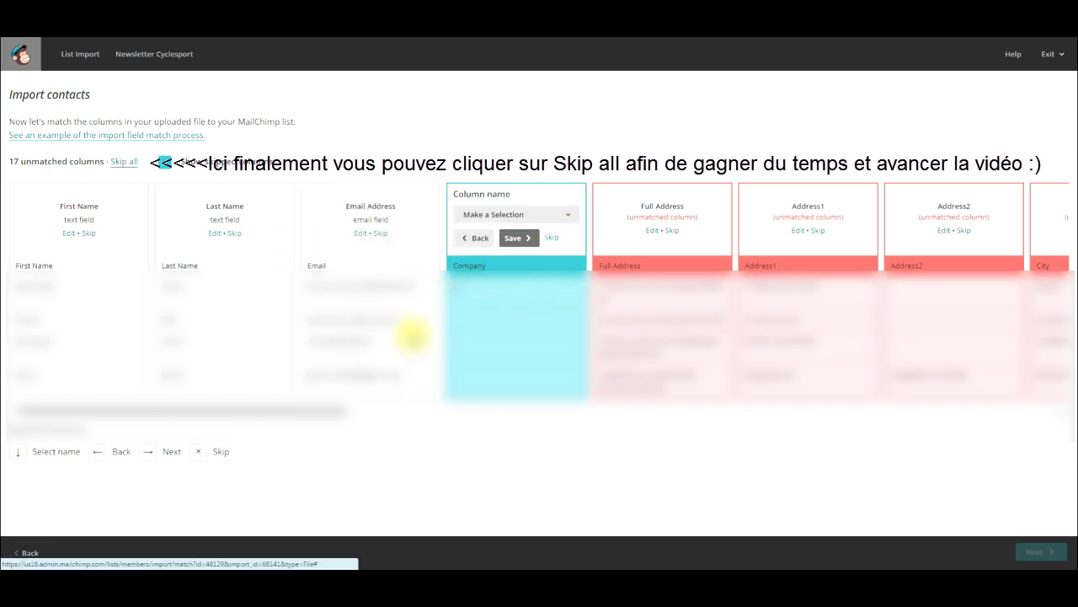
left_click_drag(365, 410, 410, 411)
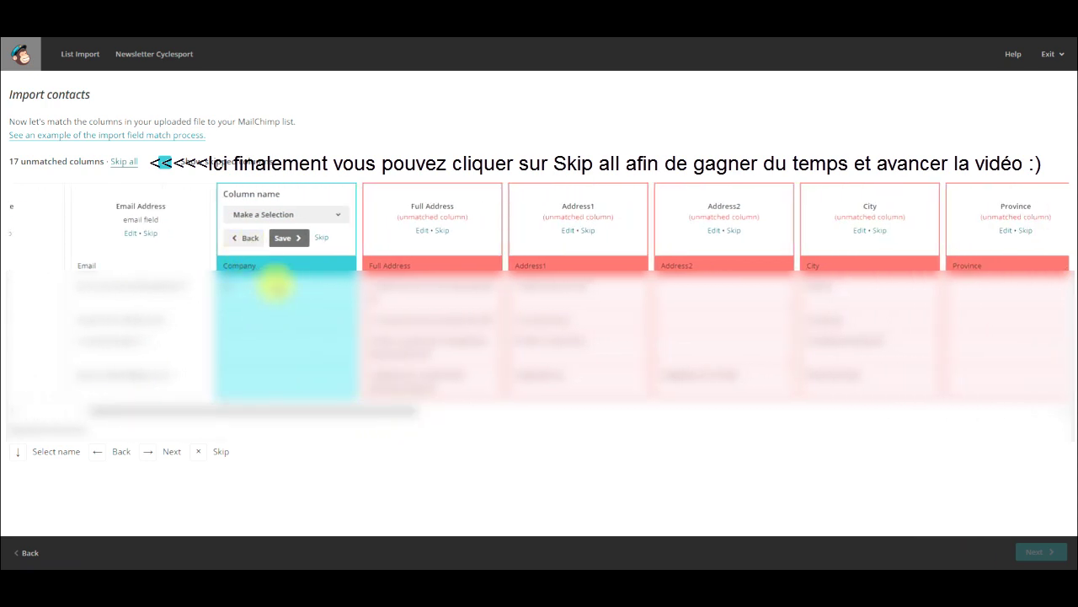
left_click(322, 238)
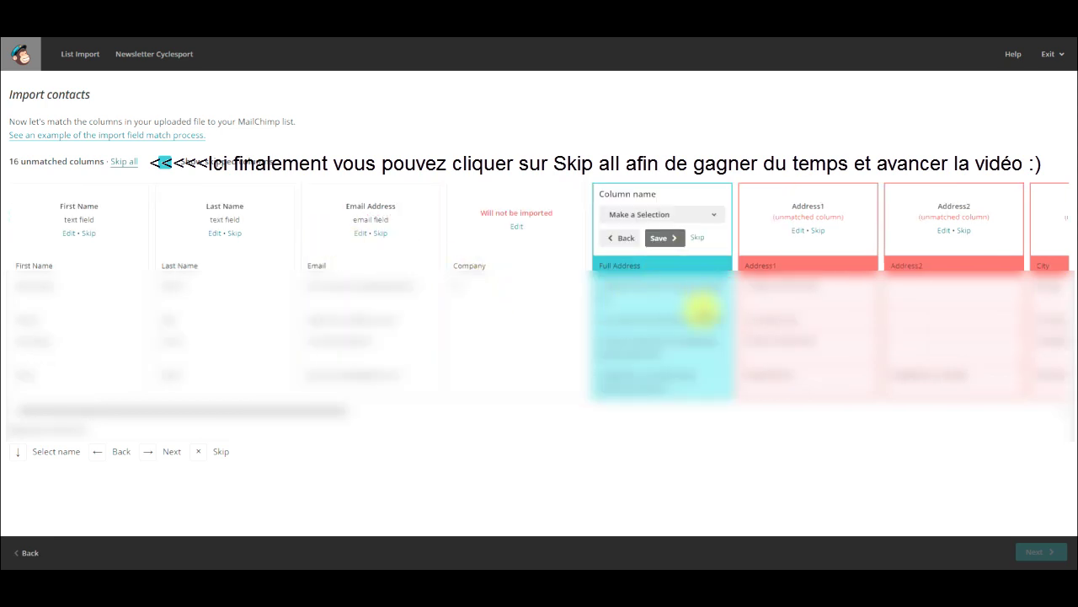
left_click(711, 217)
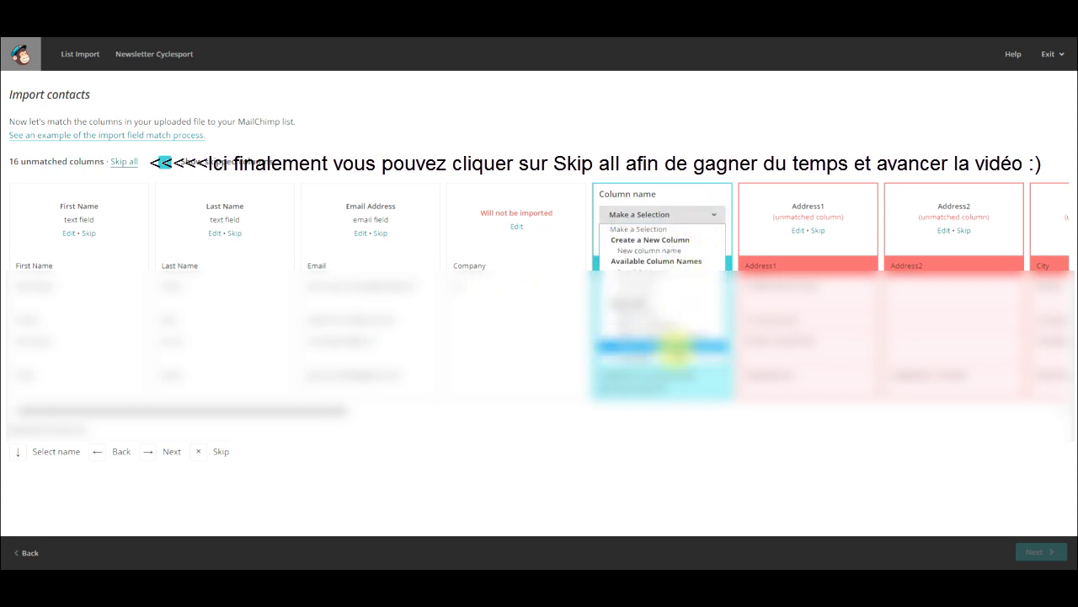
left_click(708, 210)
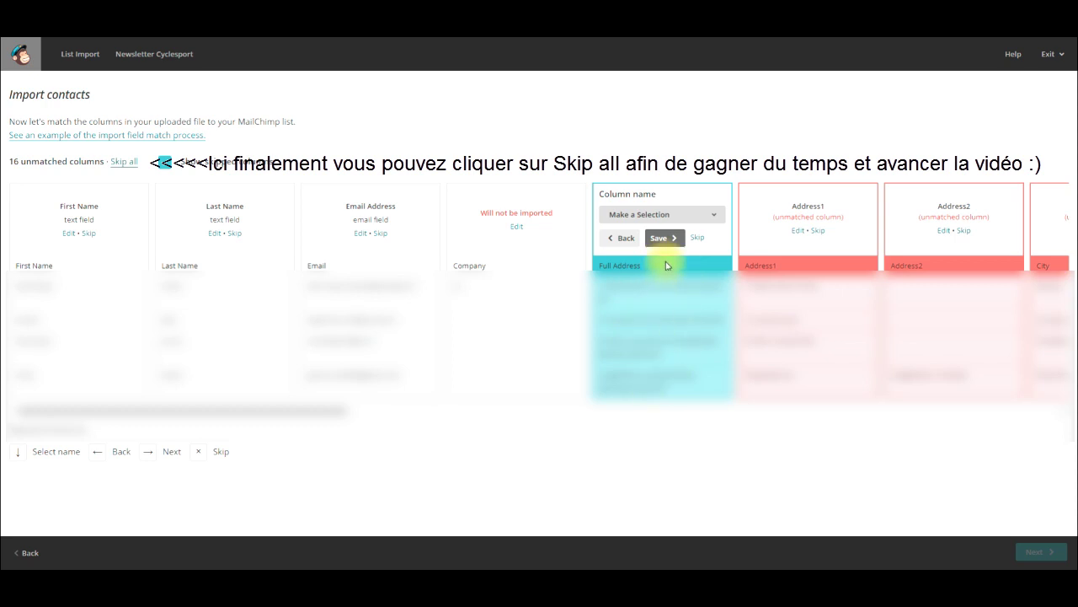
left_click(687, 218)
left_click(692, 218)
left_click(692, 218)
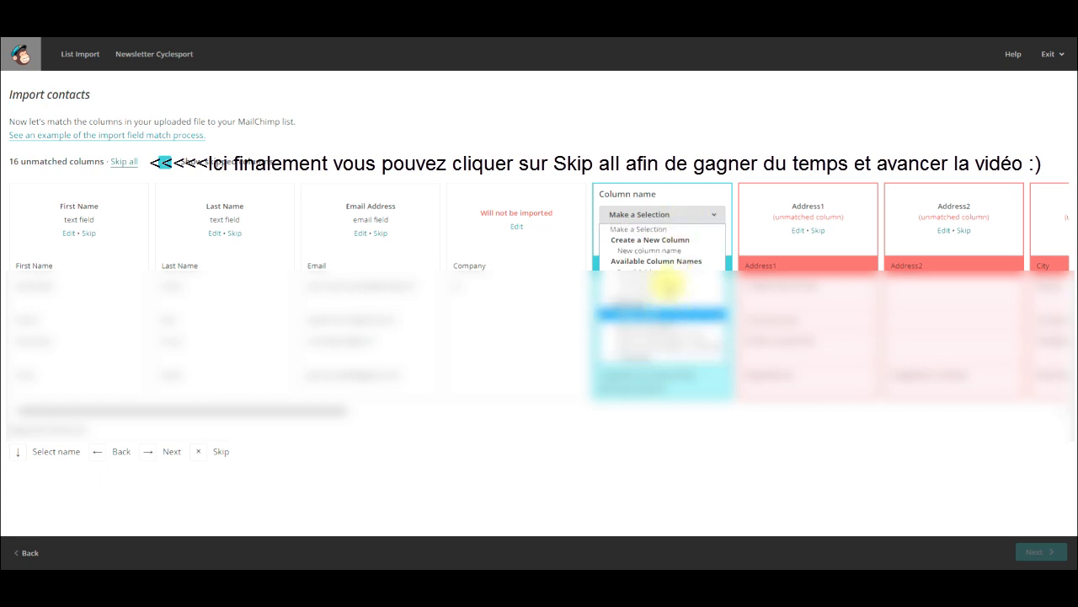
left_click(704, 216)
left_click(702, 217)
left_click(702, 217)
Exclude the Full Address, Address1, Address2 and City columns from the import.
left_click(697, 239)
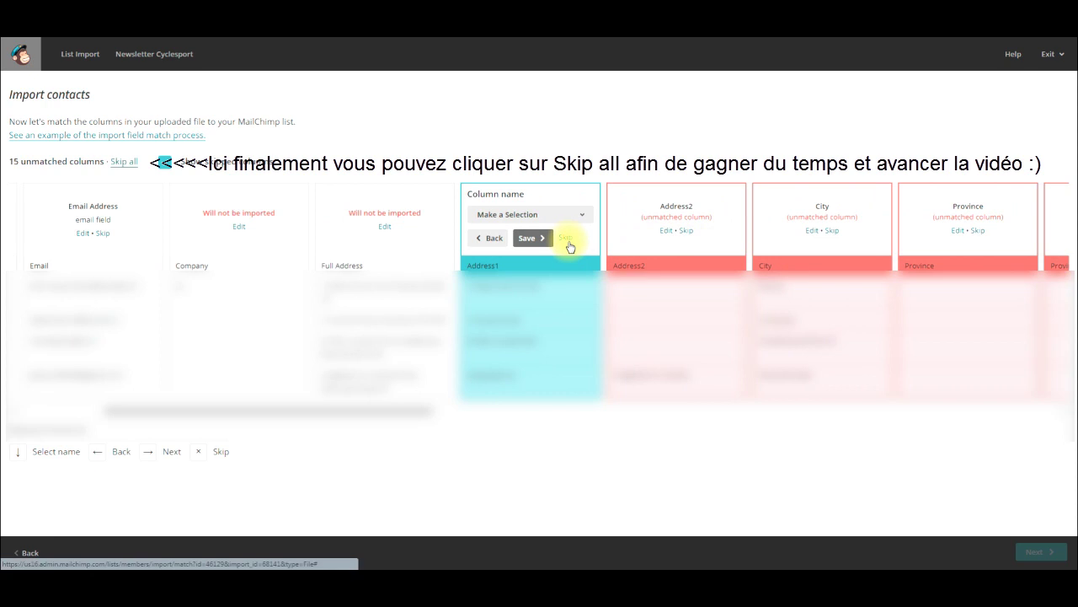
left_click(567, 239)
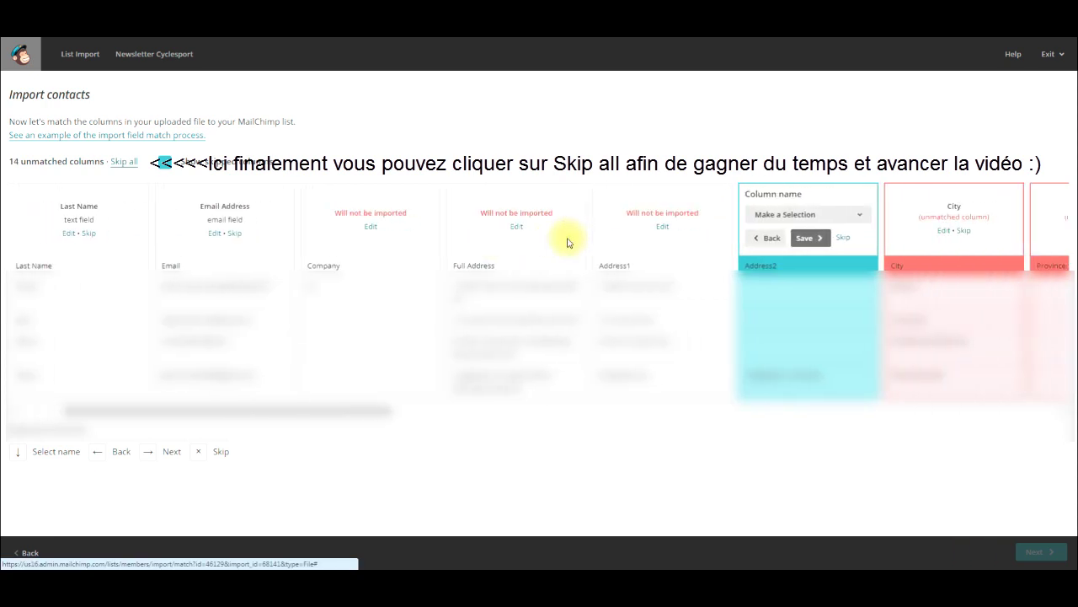
left_click(842, 238)
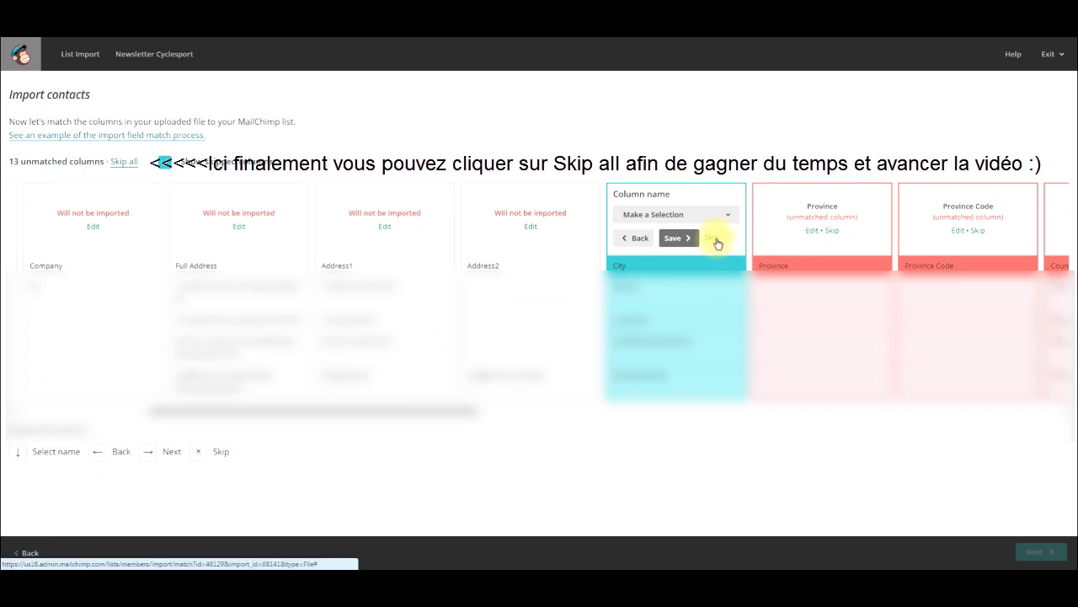
left_click(719, 221)
left_click(719, 223)
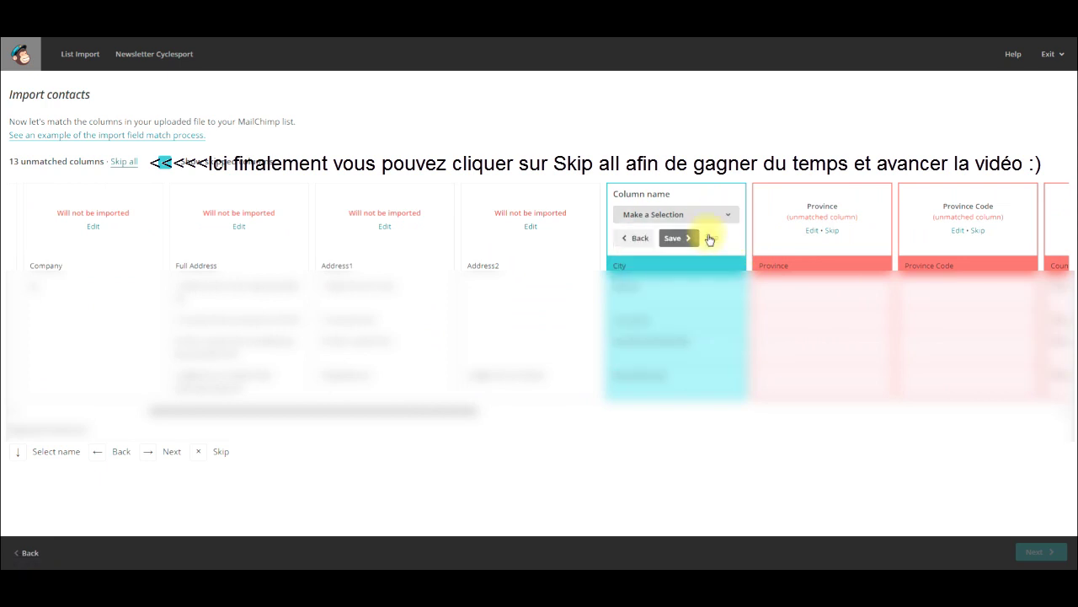
left_click(712, 238)
Skip all remaining unmatched columns from Province and Province Code through Tax Exempt.
left_click_drag(410, 410, 632, 411)
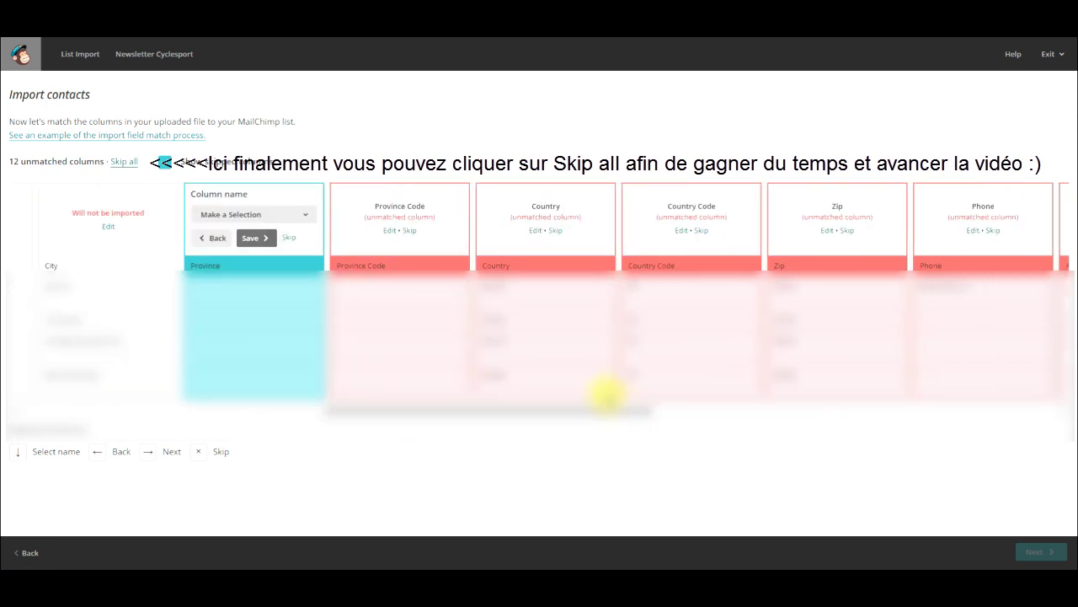
left_click(291, 239)
left_click_drag(337, 409, 653, 410)
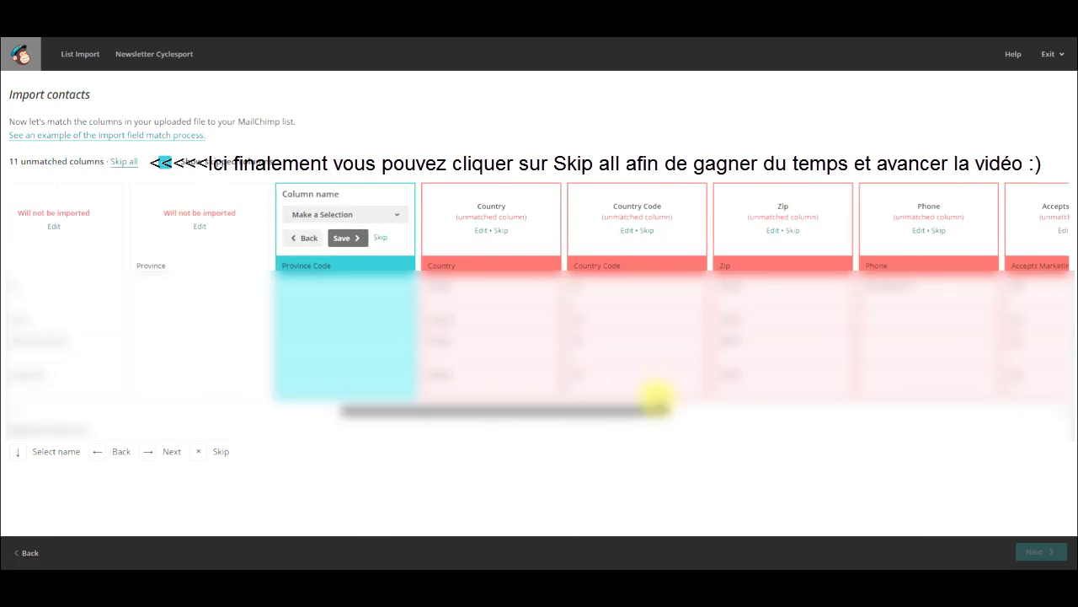
left_click(384, 240)
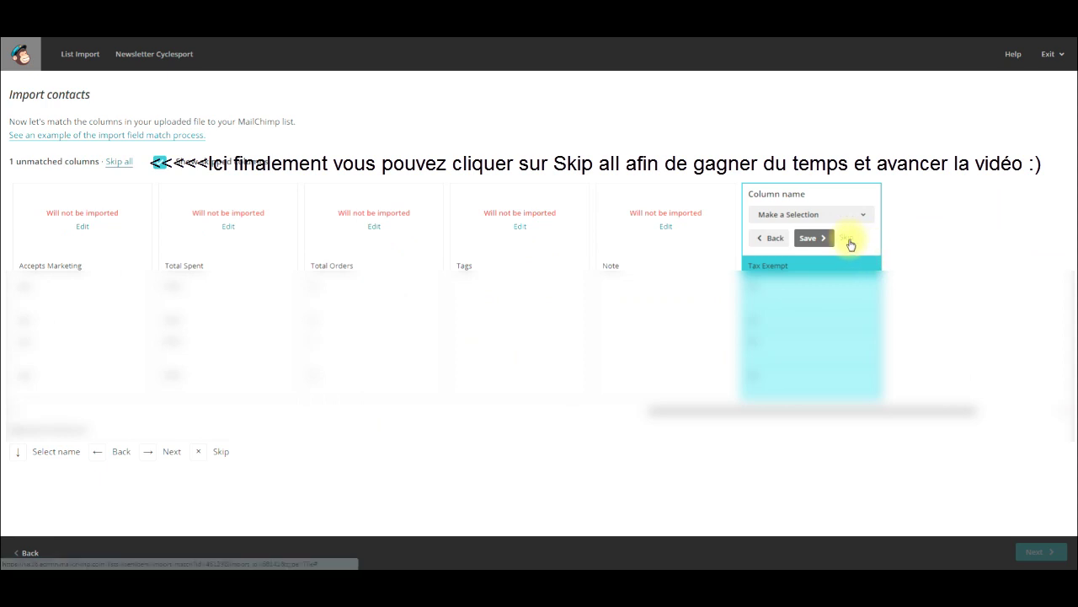
left_click(848, 243)
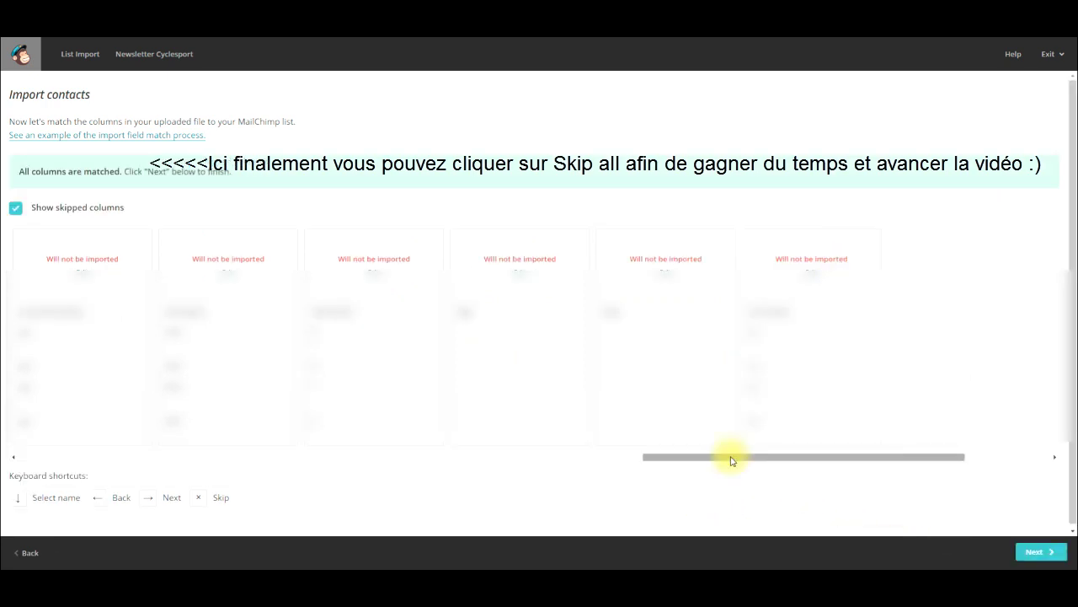
Check the column matches back to First Name, Last Name and Email Address, and proceed to the import review.
left_click_drag(732, 457, 221, 458)
left_click_drag(82, 414, 2, 410)
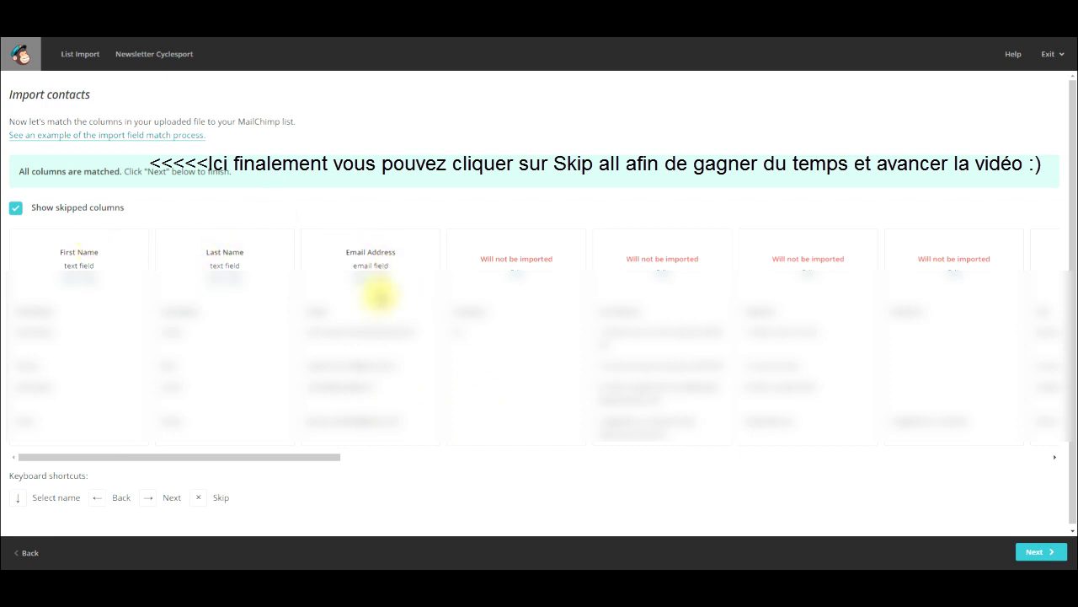
left_click(1035, 552)
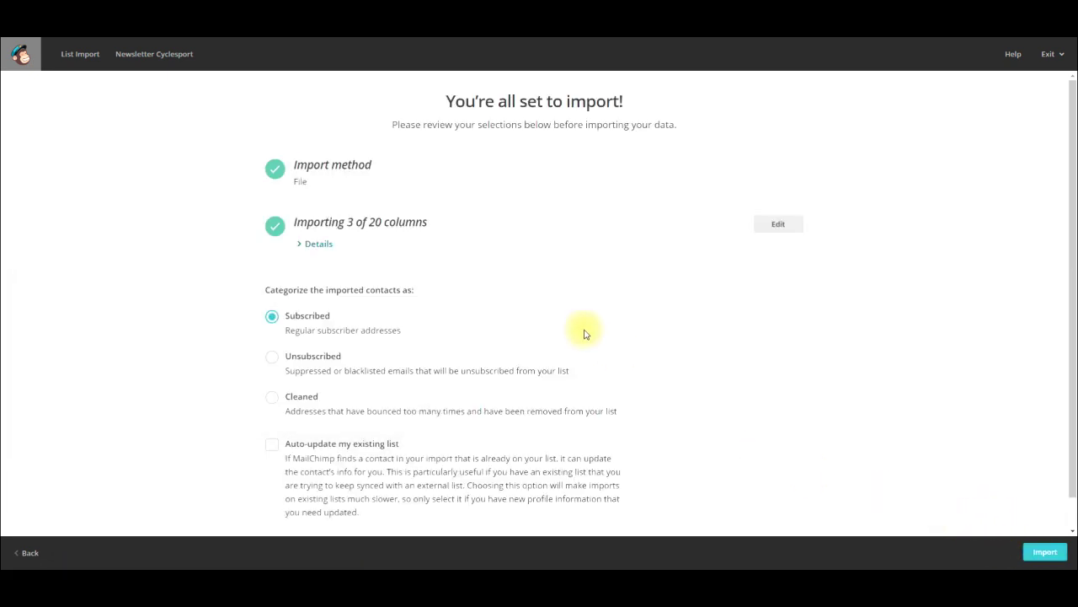
Import the contacts as Subscribed without auto-updating the existing list, and show the next page of the list's contacts.
scroll(614, 301, "down", 1)
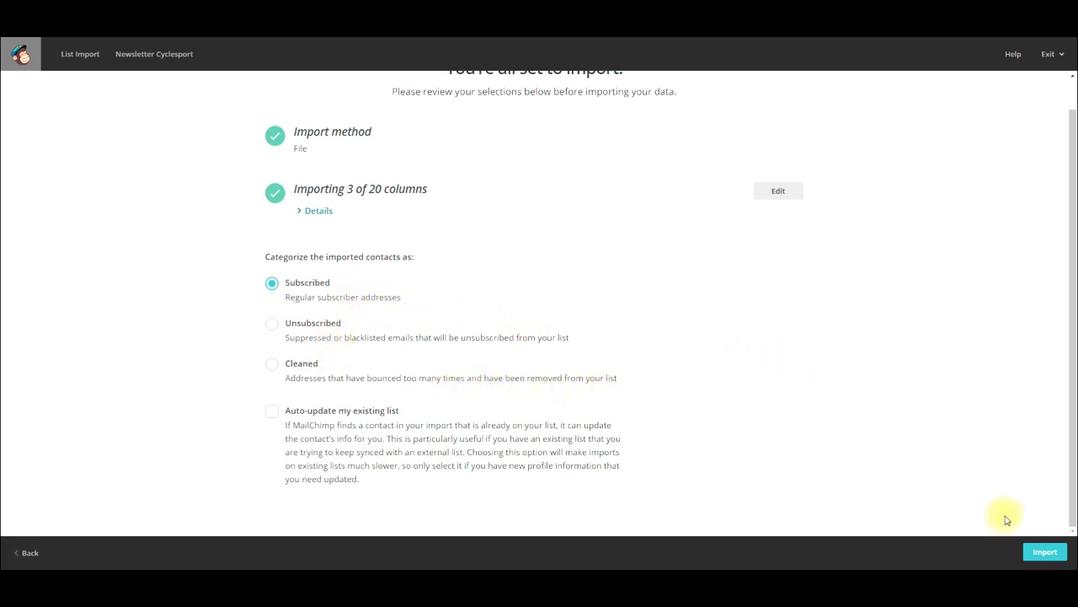
scroll(831, 402, "up", 1)
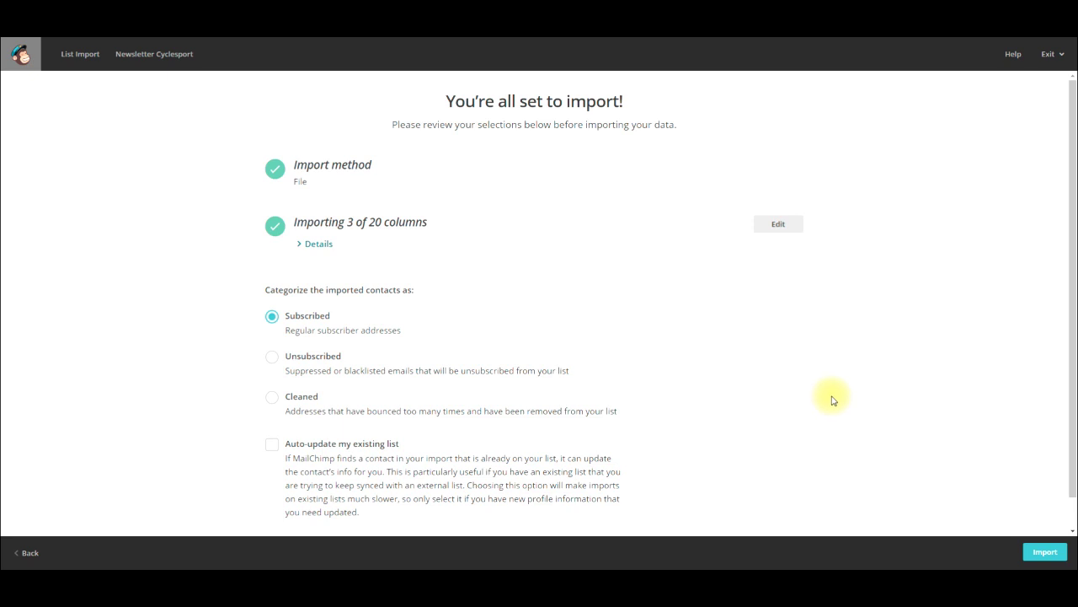
scroll(602, 325, "down", 1)
scroll(468, 249, "up", 1)
scroll(492, 389, "down", 1)
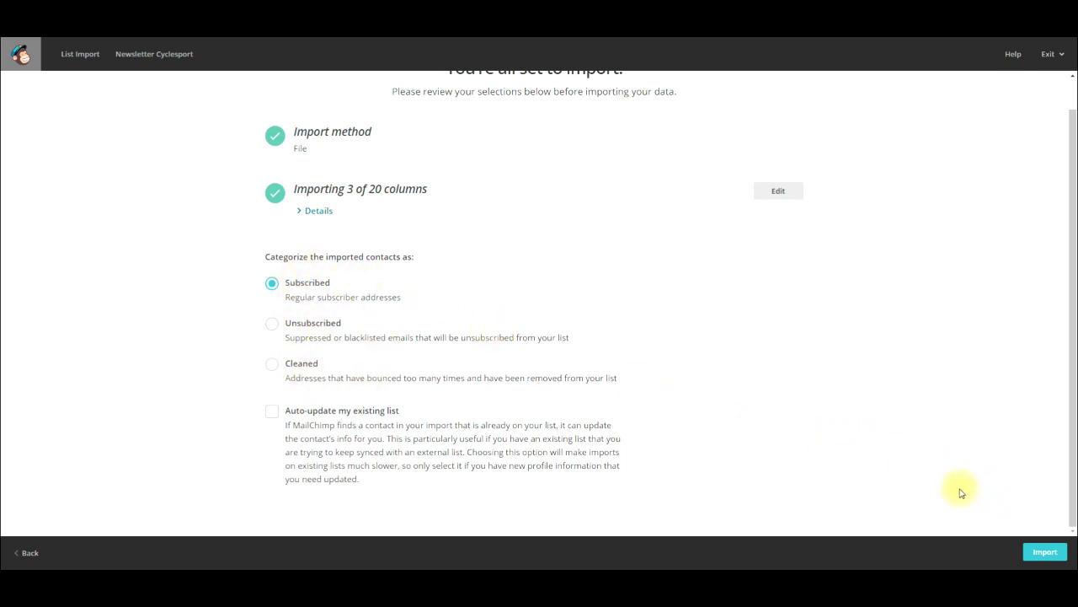
left_click(1045, 552)
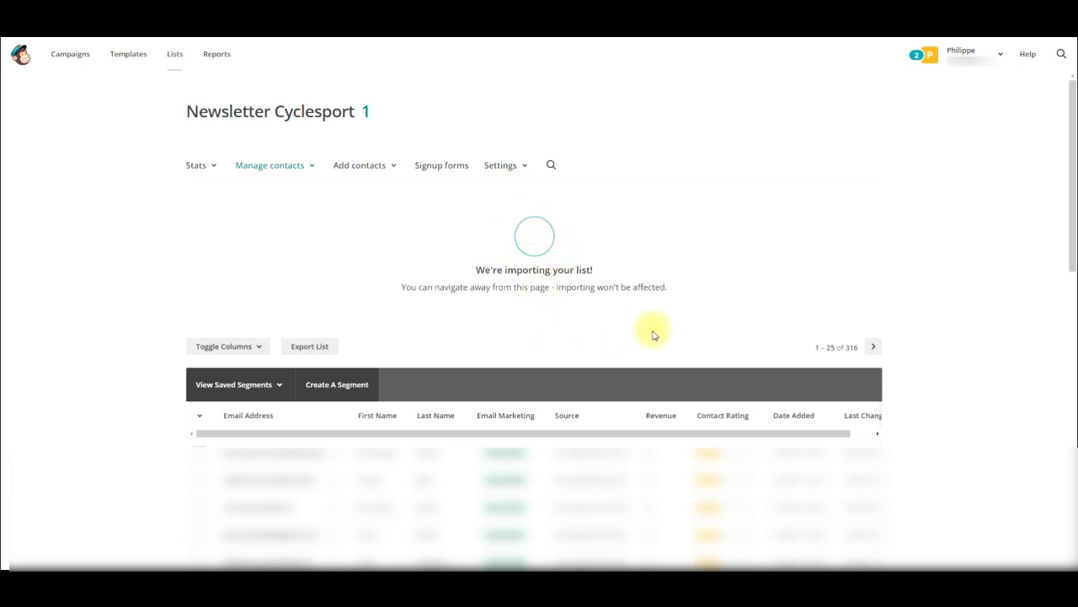
left_click(874, 348)
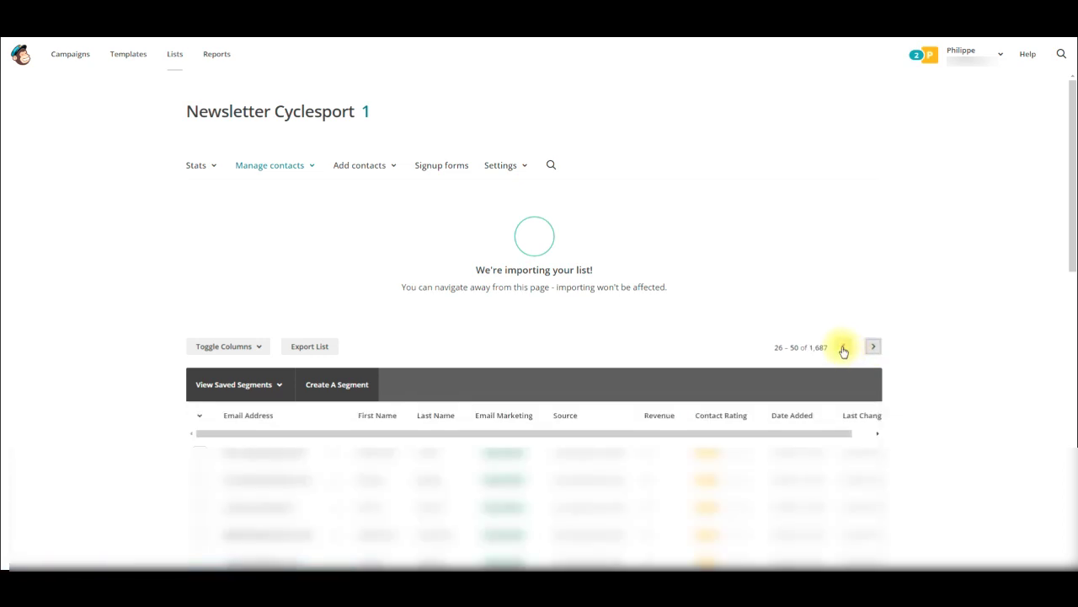
Page through the newsletter list's contacts and return to the first page of the table.
left_click(873, 347)
left_click(876, 347)
left_click(844, 347)
left_click(844, 347)
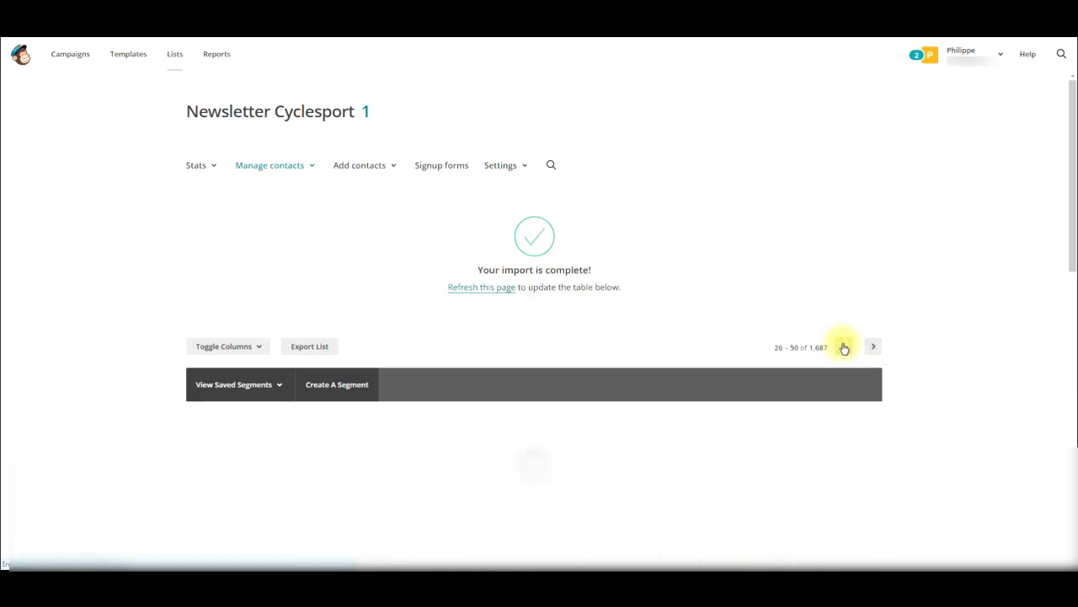
left_click(844, 346)
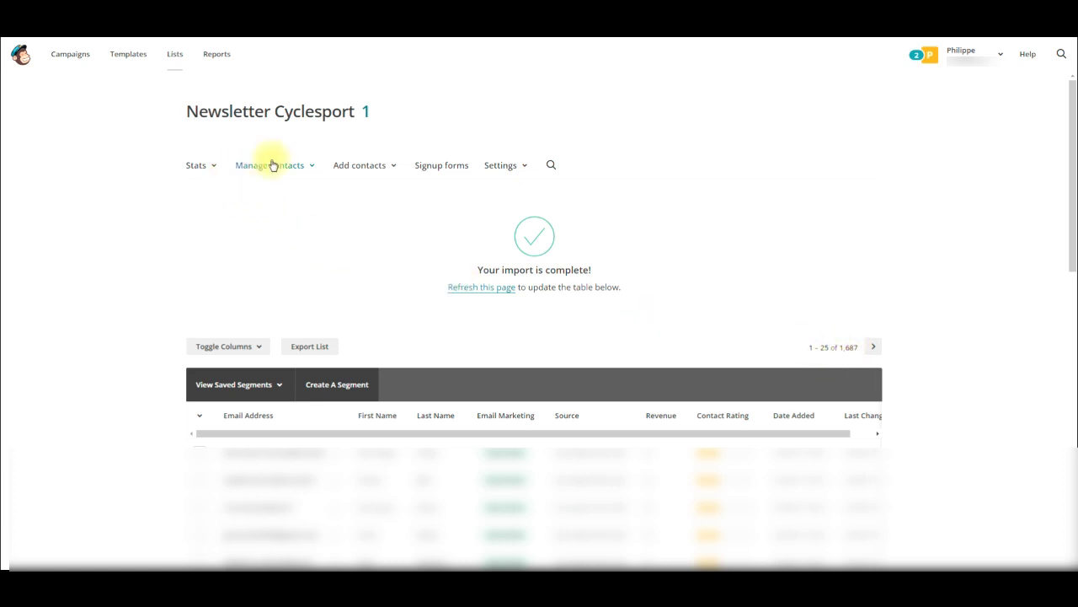
Go to the campaigns overview and start creating a regular email campaign.
left_click(131, 56)
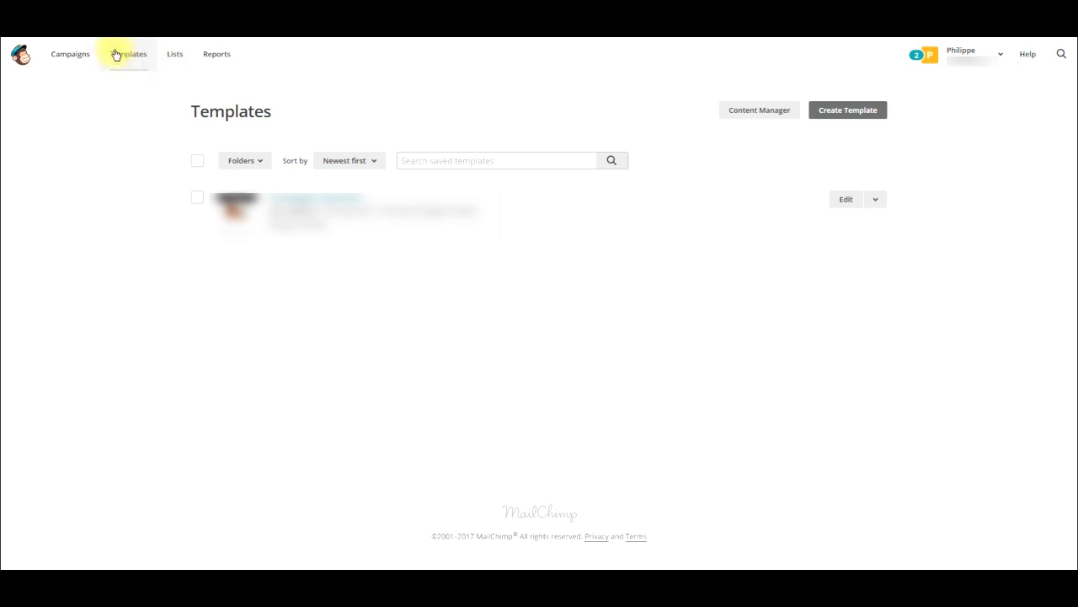
left_click(69, 56)
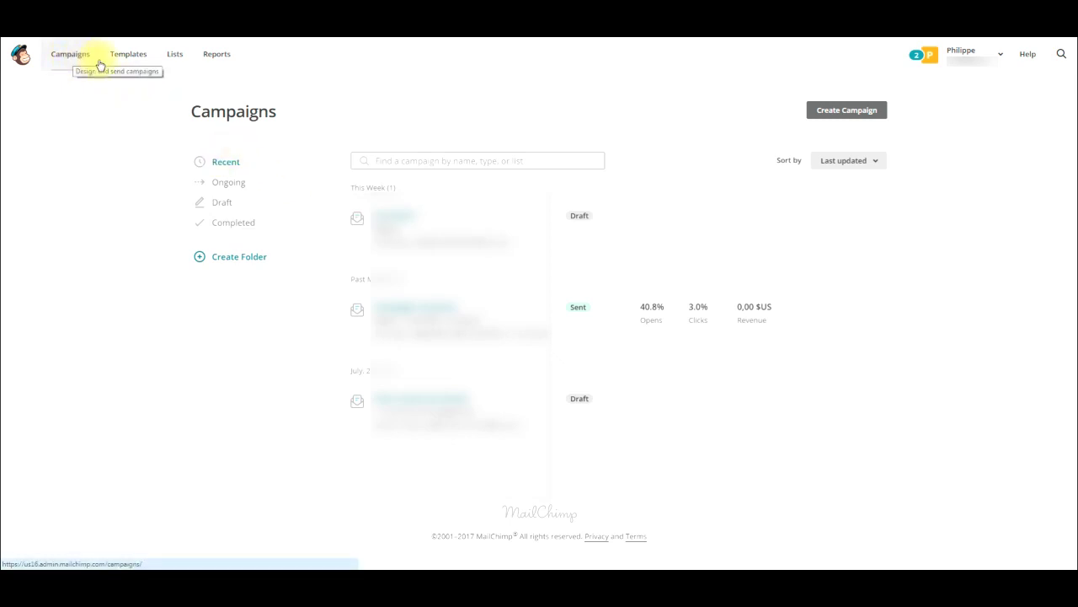
left_click(849, 113)
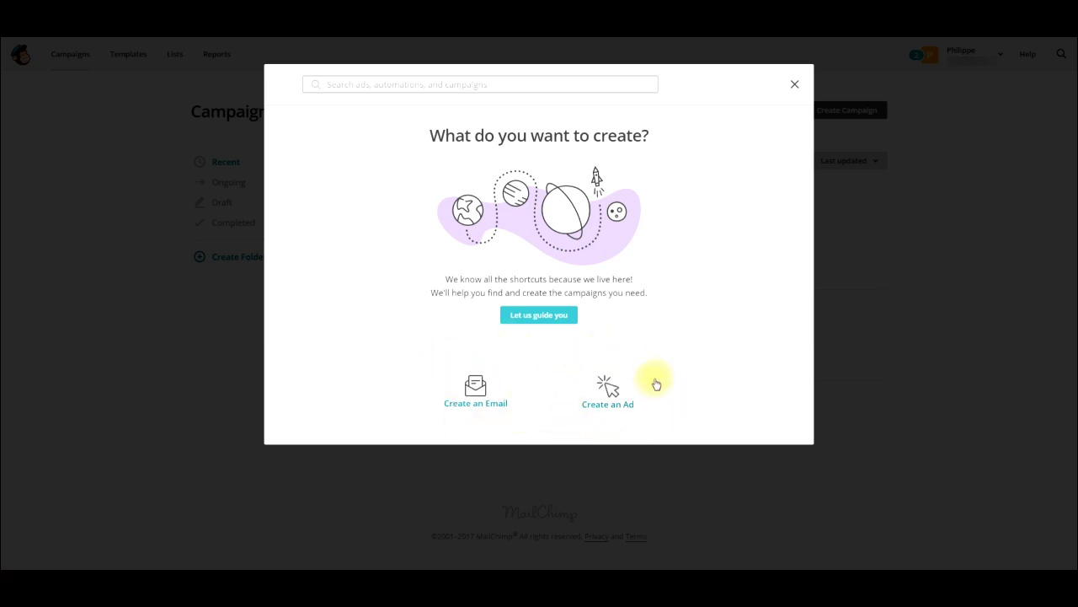
left_click(478, 397)
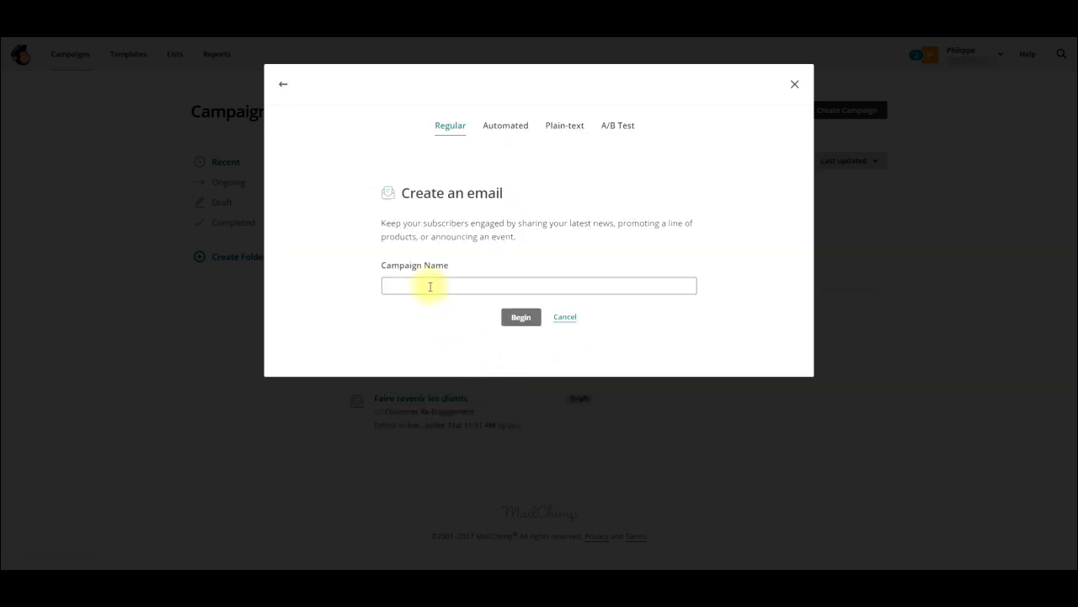
Name the campaign "promo du mois d'octobre" and begin building it.
left_click(428, 286)
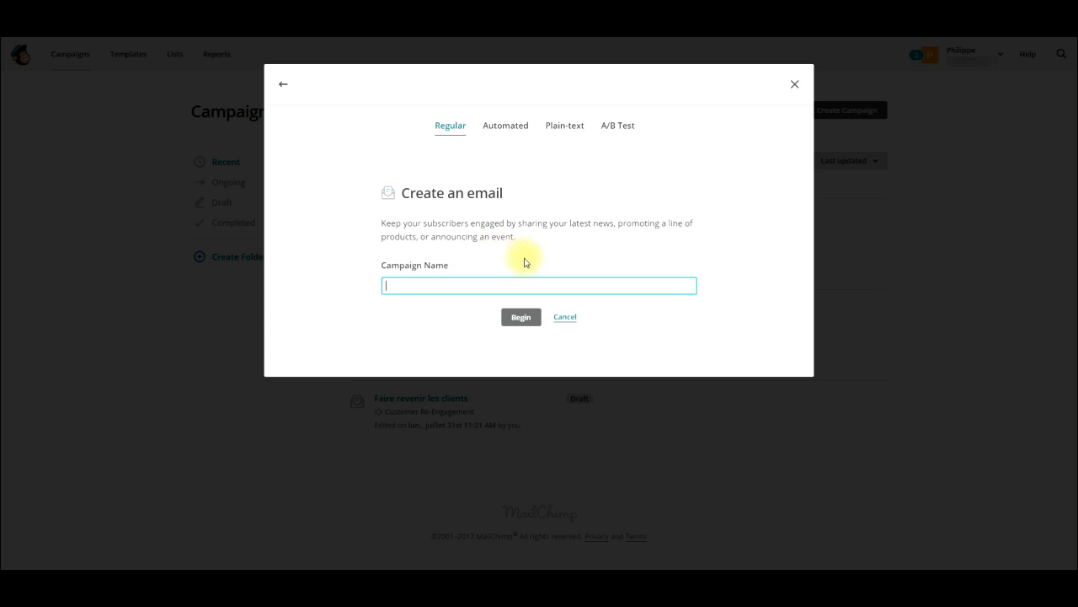
left_click(478, 288)
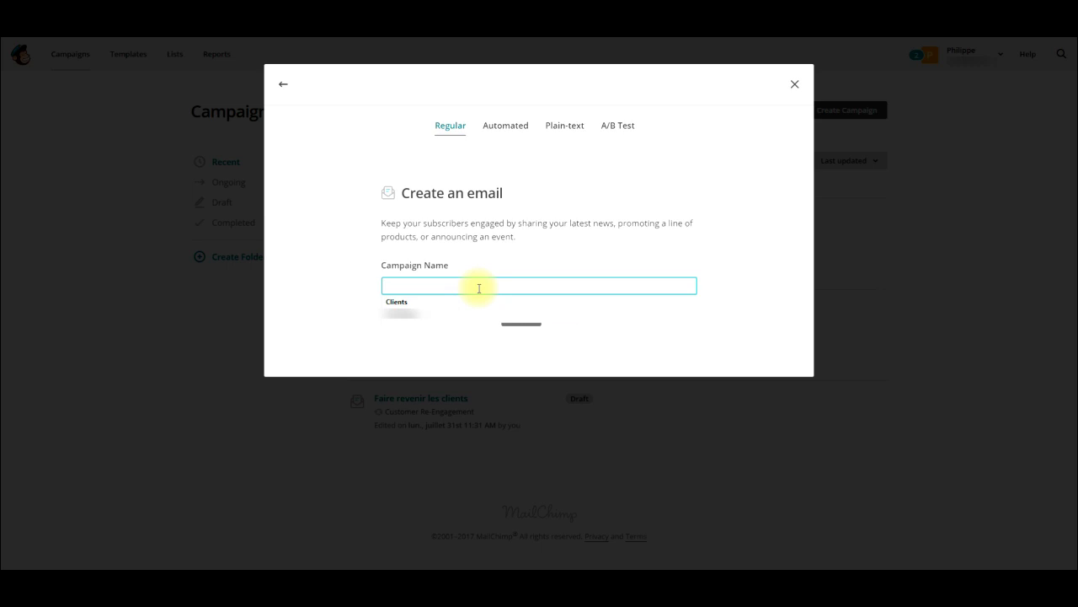
type("promo du mois de oct")
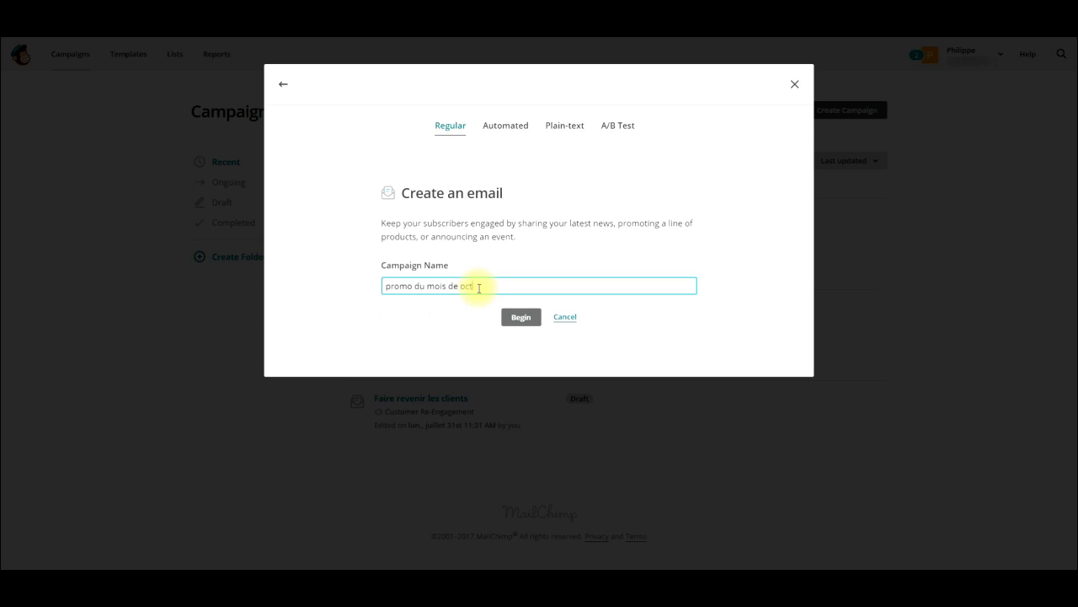
left_click(462, 286)
key("BackSpace")
key("BackSpace")
type("'")
left_click(520, 318)
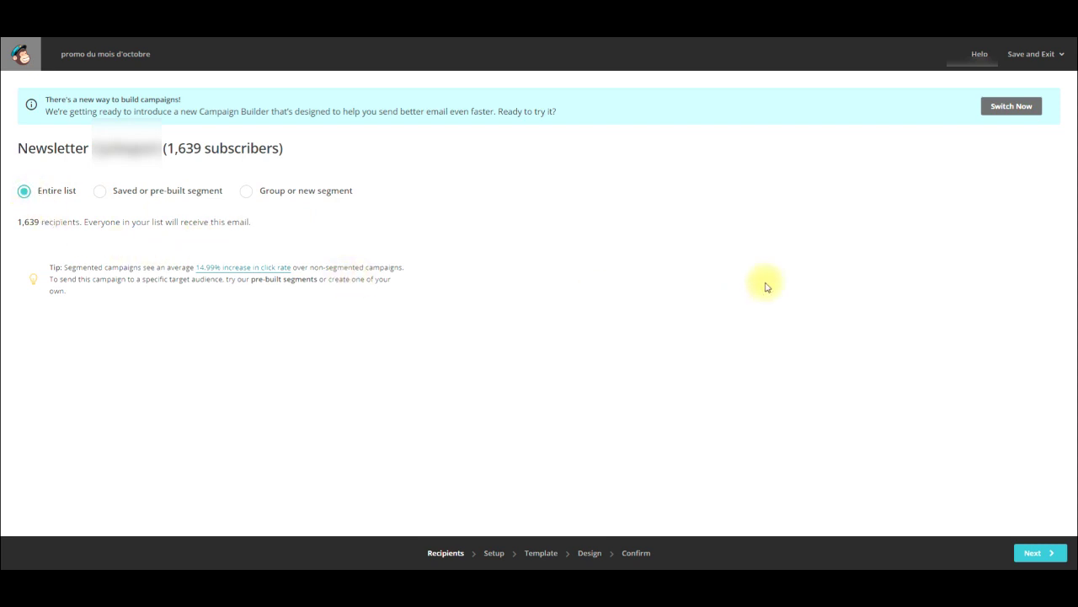
Set the campaign's recipients to the entire list and continue to the campaign setup.
left_click(268, 196)
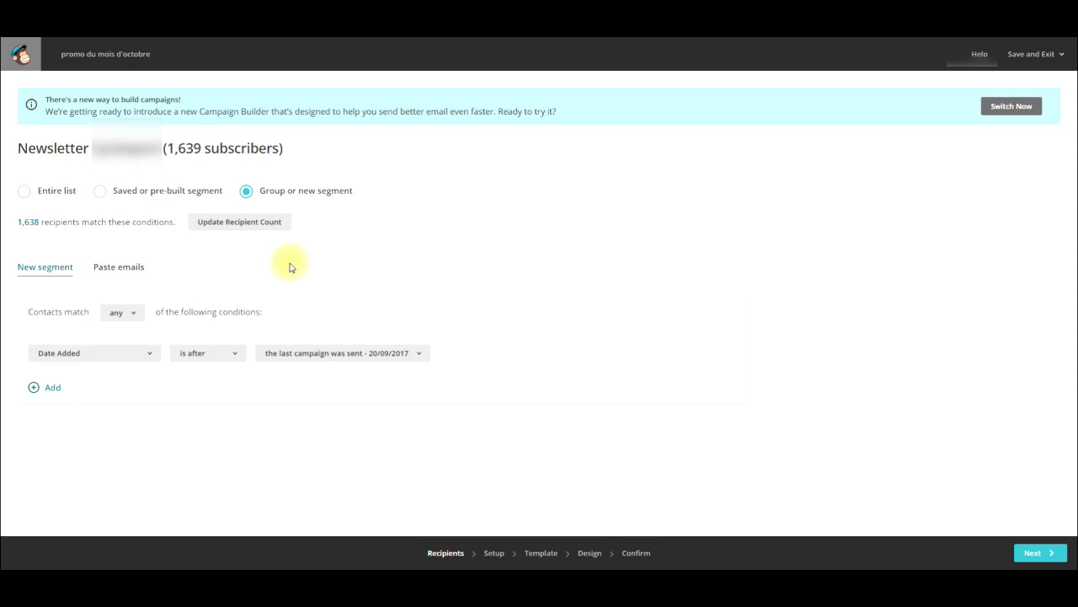
left_click(26, 192)
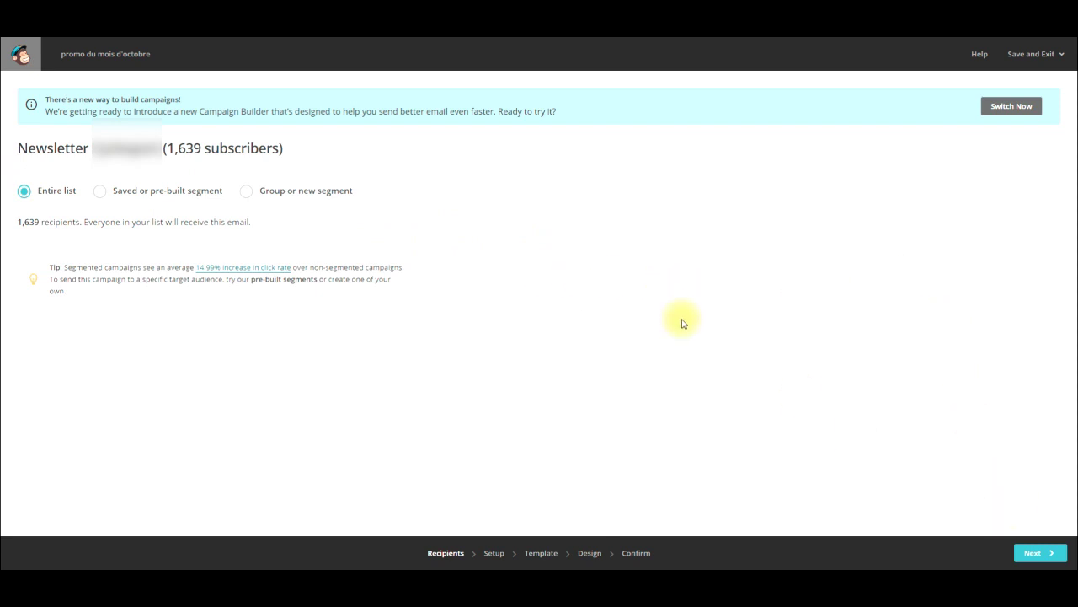
left_click(1037, 553)
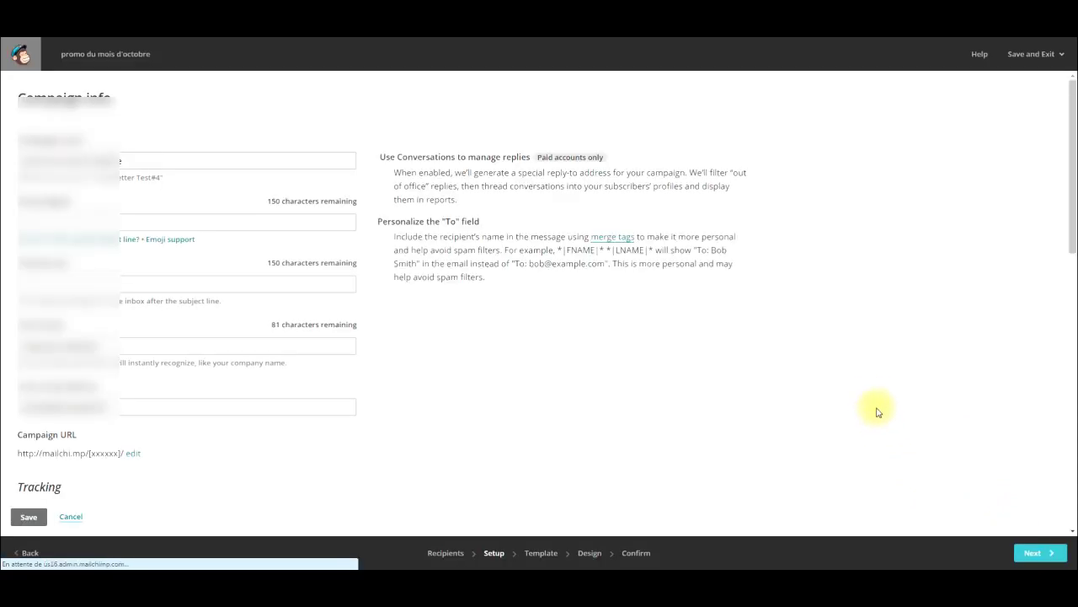
Set the email subject to "promo du mois d'octobre", matching the campaign name.
left_click(301, 224)
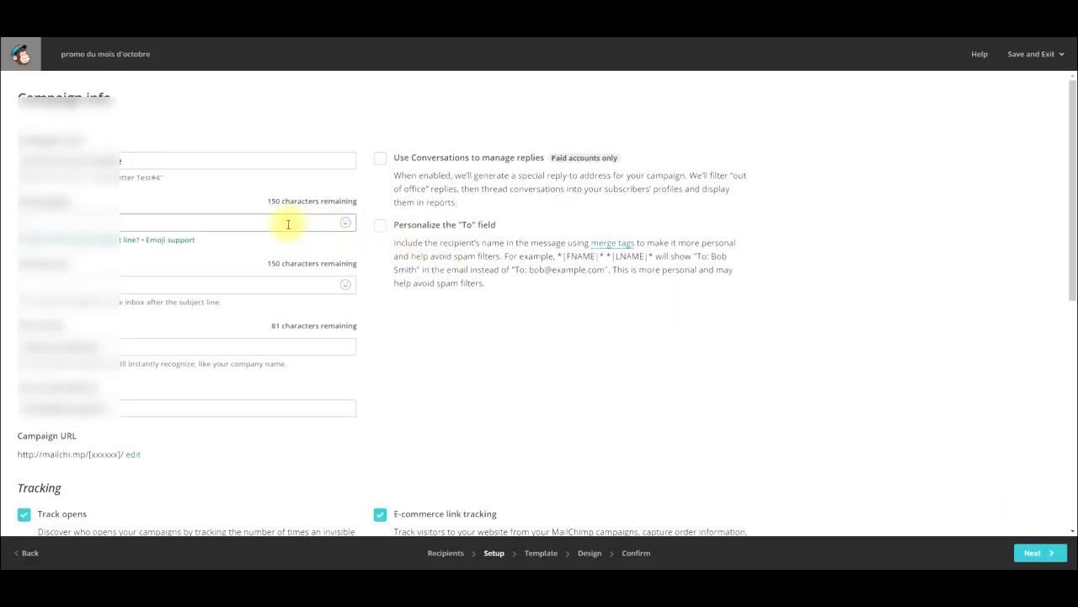
scroll(362, 206, "down", 1)
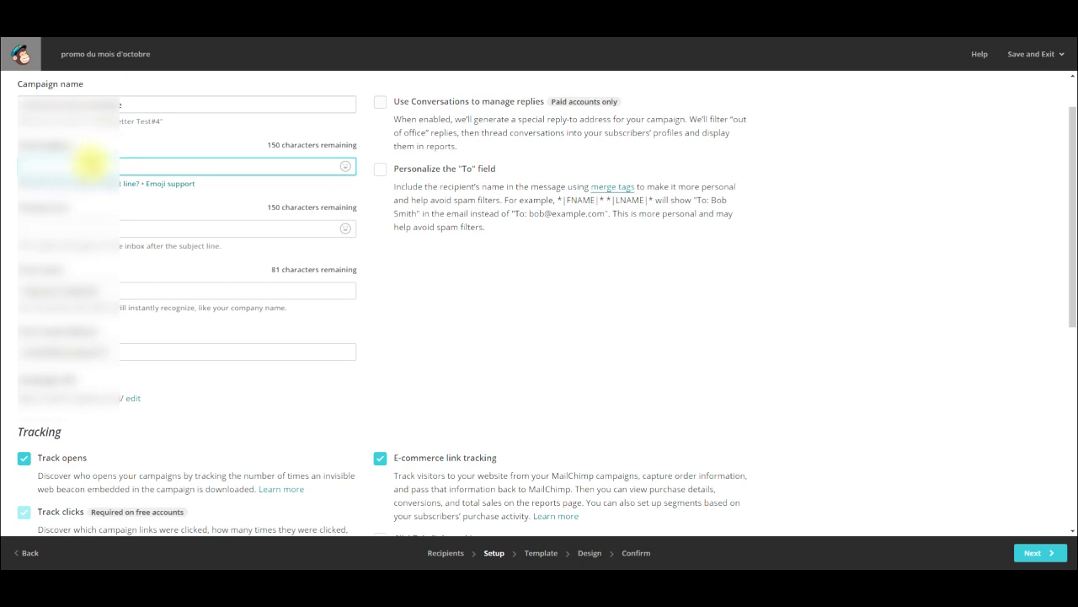
scroll(91, 163, "up", 1)
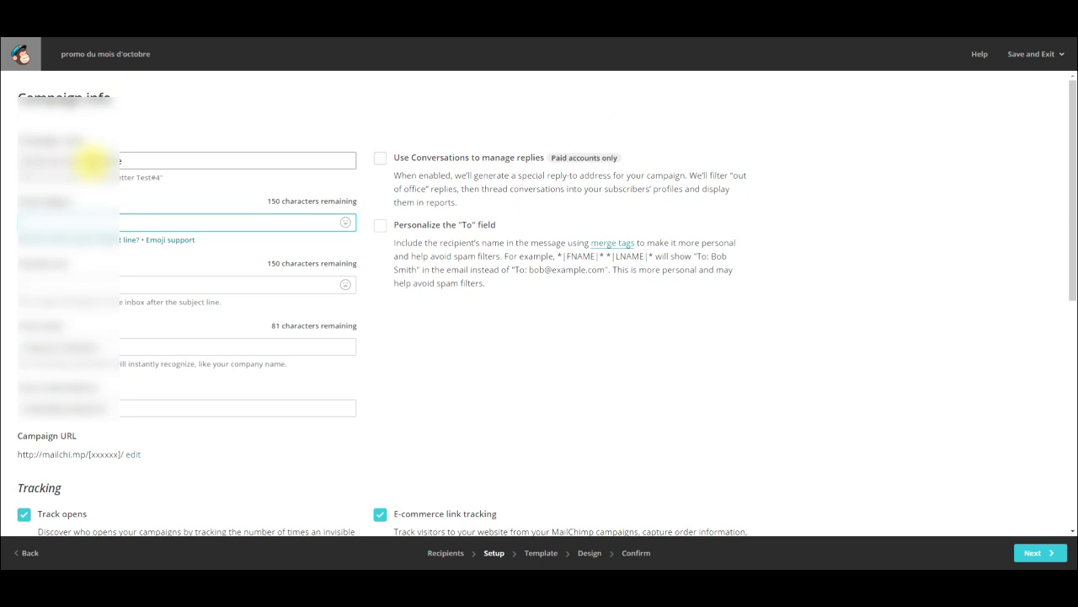
left_click(144, 160)
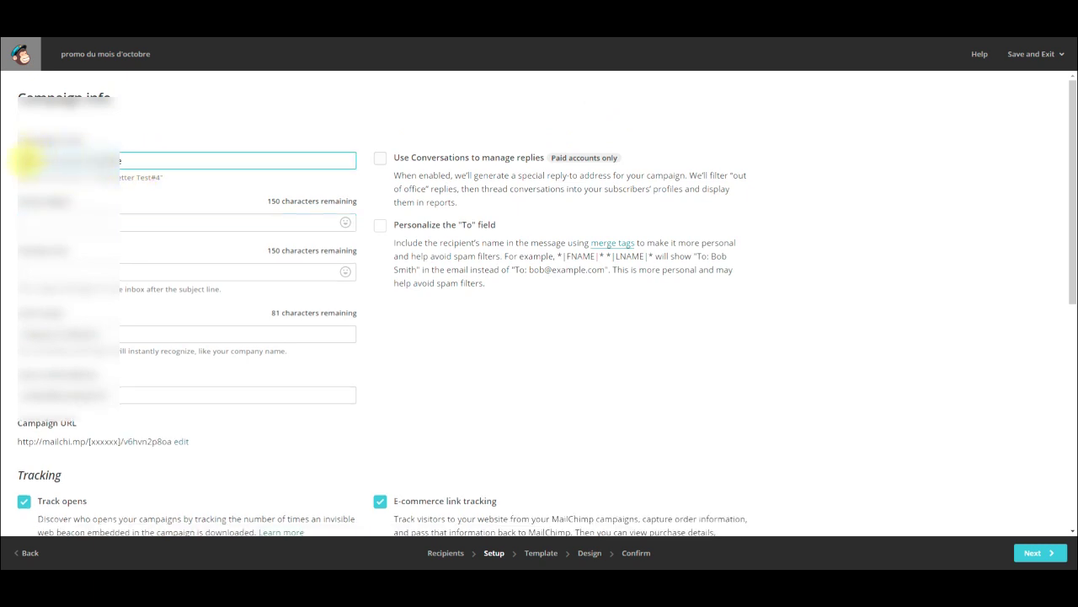
left_click_drag(24, 161, 131, 162)
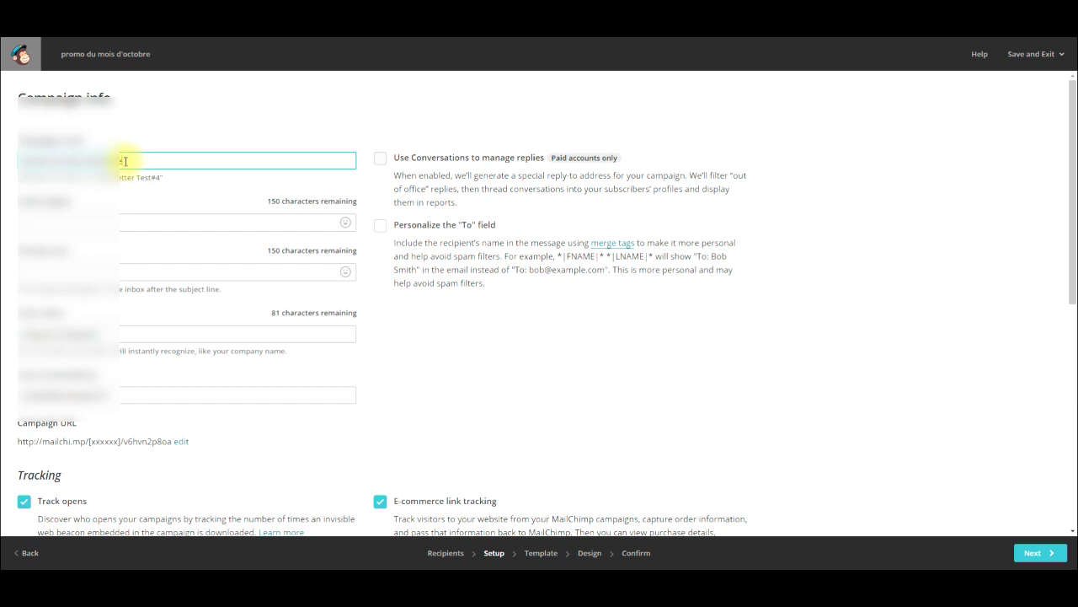
left_click(85, 223)
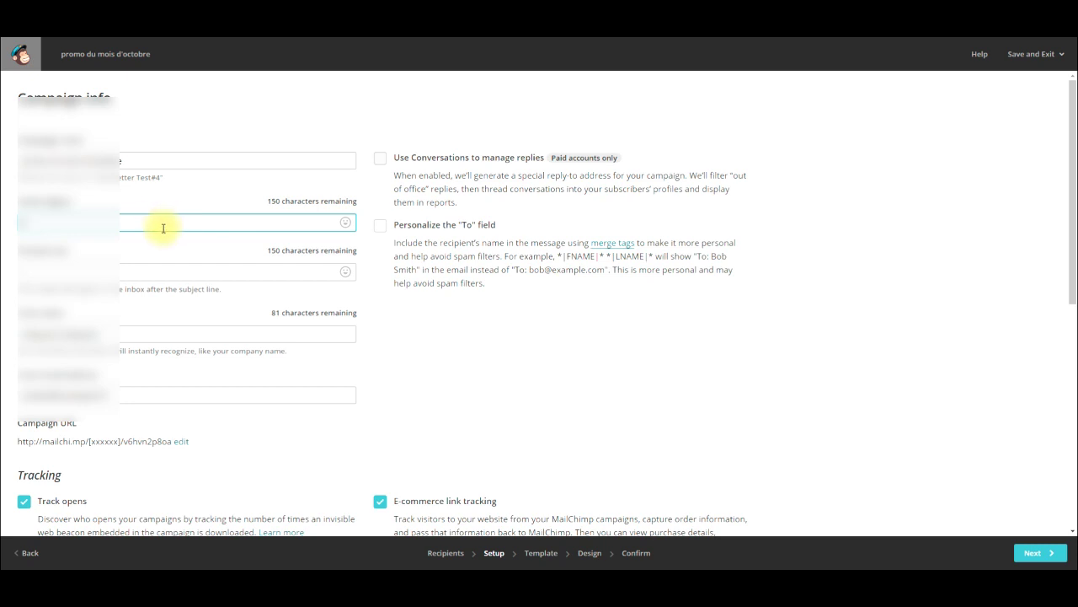
type("pr")
type("romo")
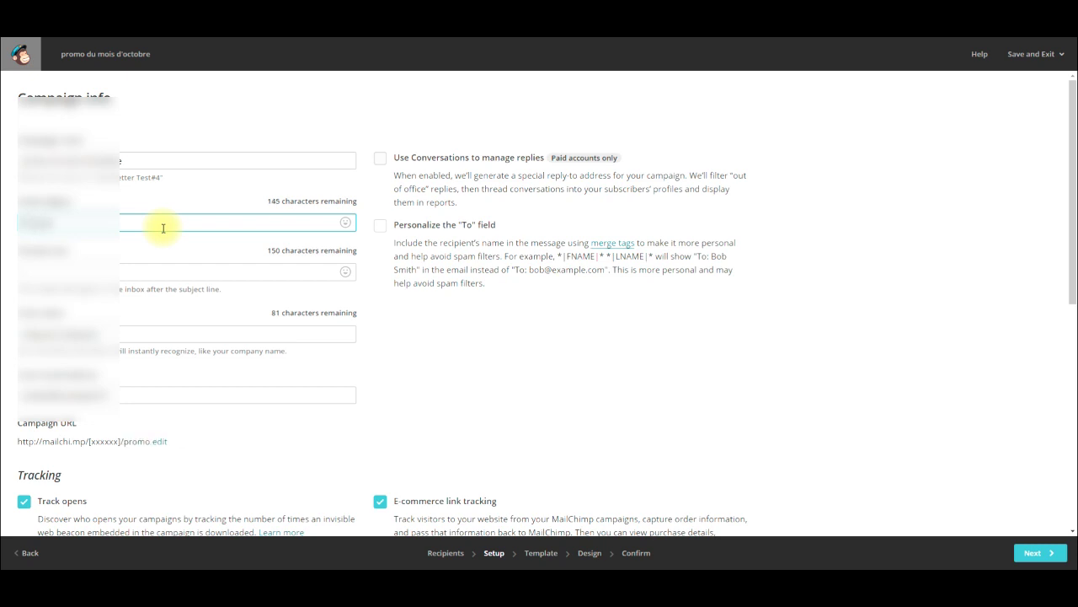
type(" du mois d")
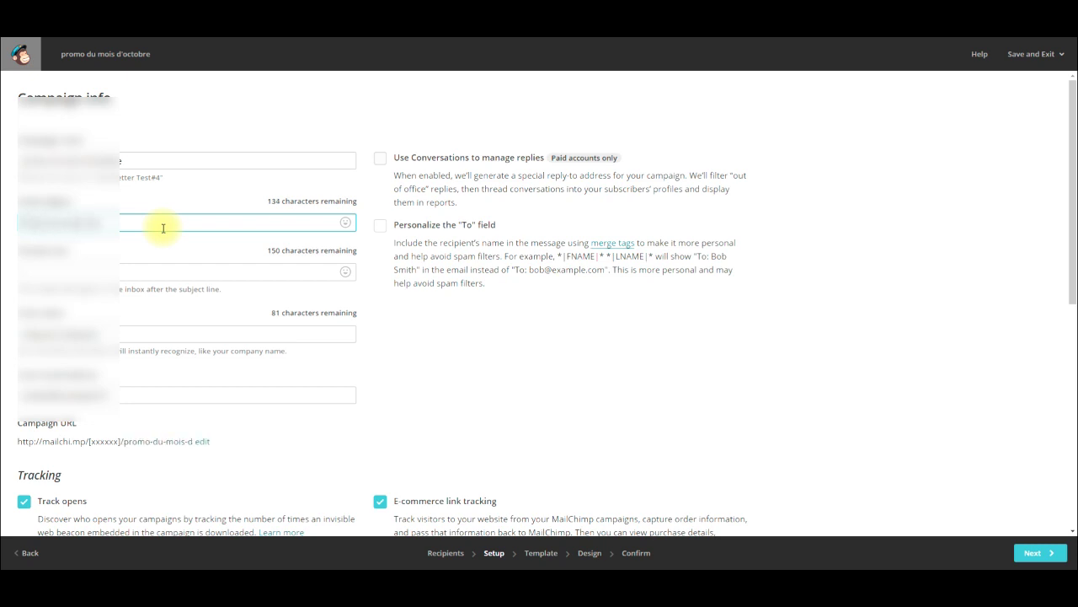
type("bre")
Personalize the "To" field with the merge tags *|FNAME|*|LNAME|* for the recipient name.
scroll(169, 244, "down", 1)
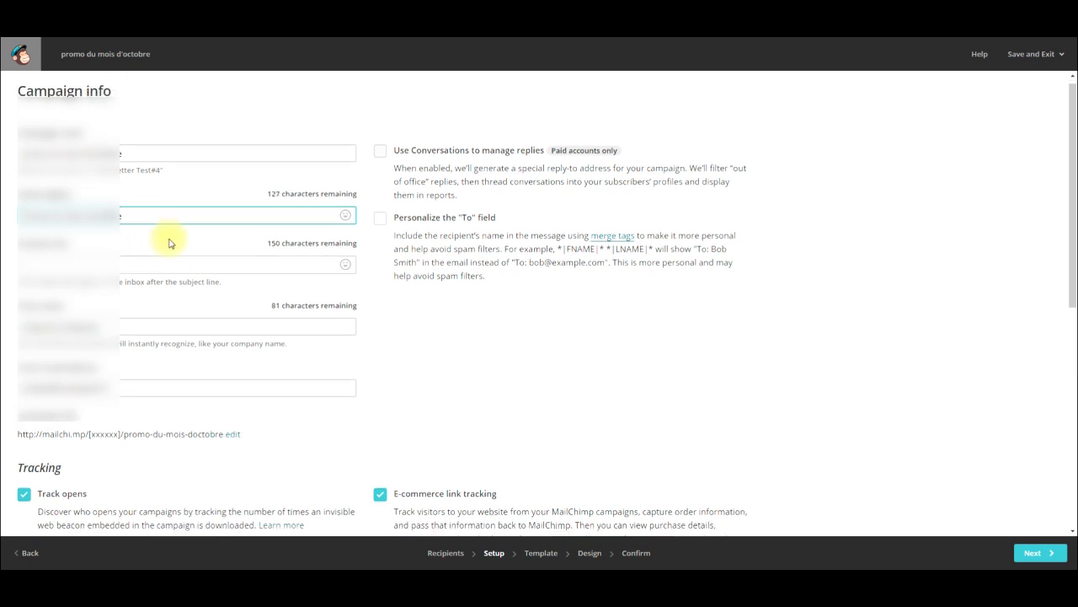
scroll(138, 234, "down", 2)
scroll(106, 188, "up", 1)
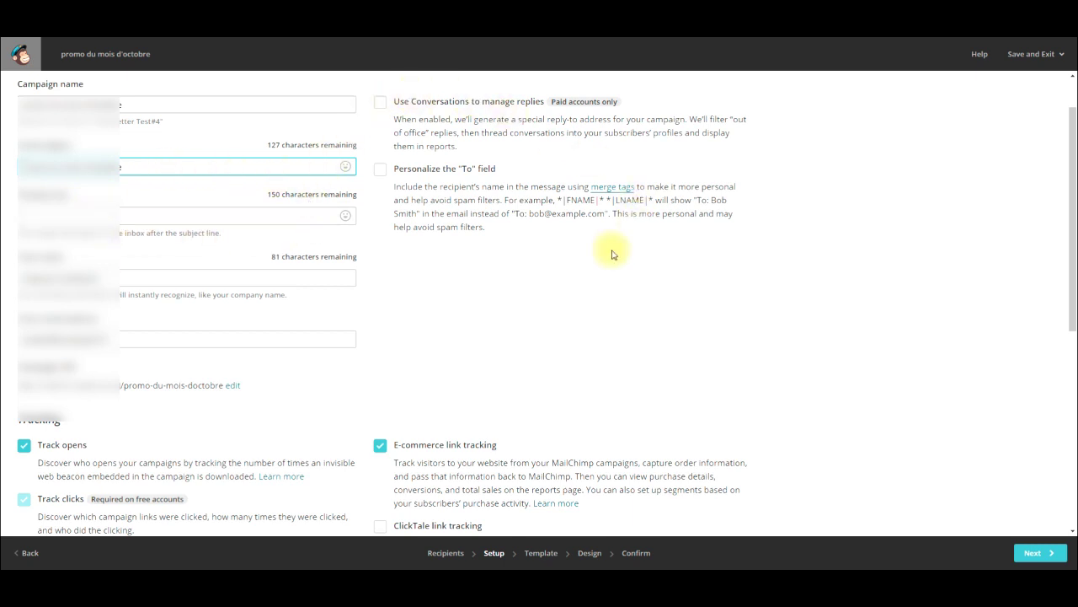
left_click(381, 172)
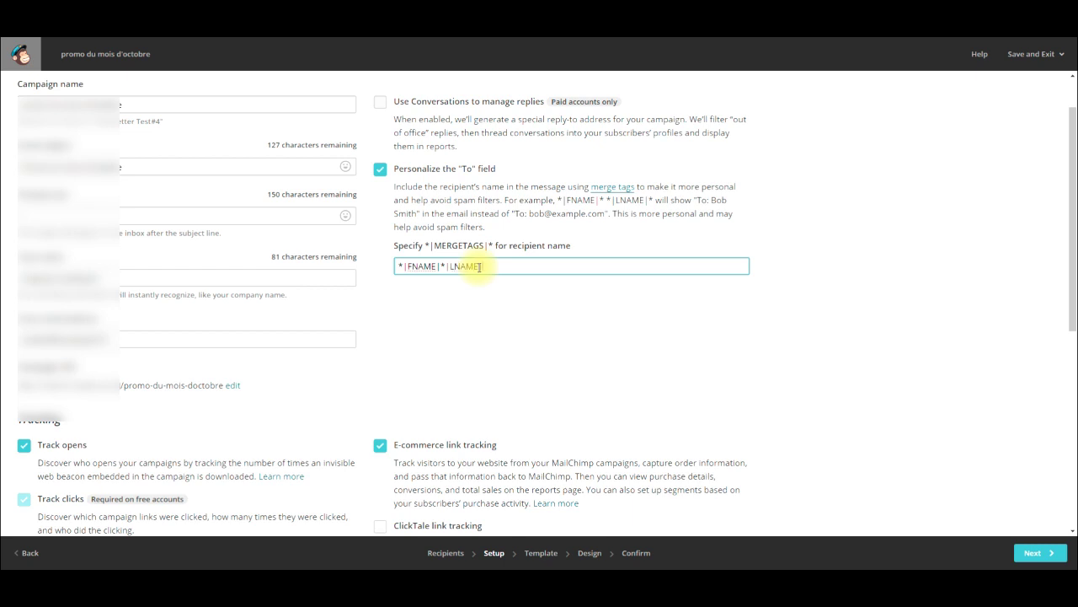
type("|*")
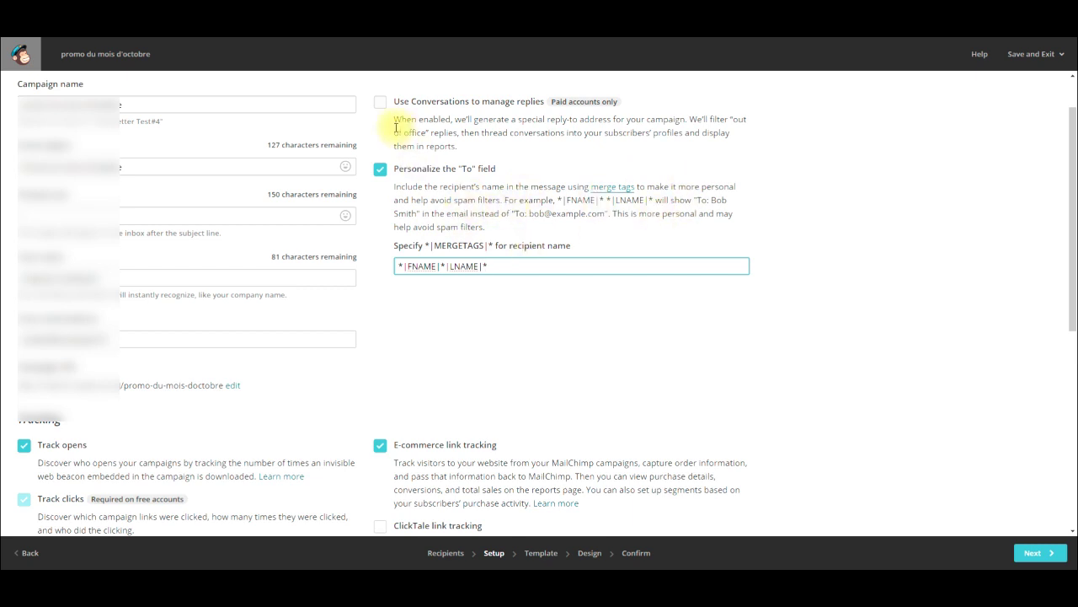
Review the preview text, From name and From email address fields of the campaign info.
left_click(117, 213)
scroll(128, 192, "down", 1)
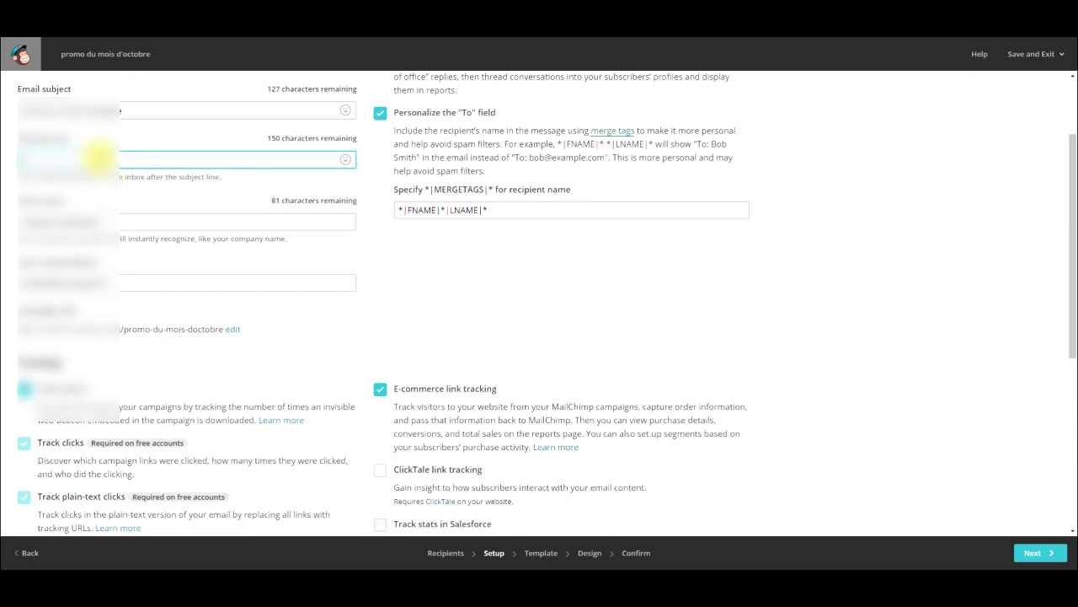
scroll(93, 150, "up", 1)
scroll(80, 150, "down", 1)
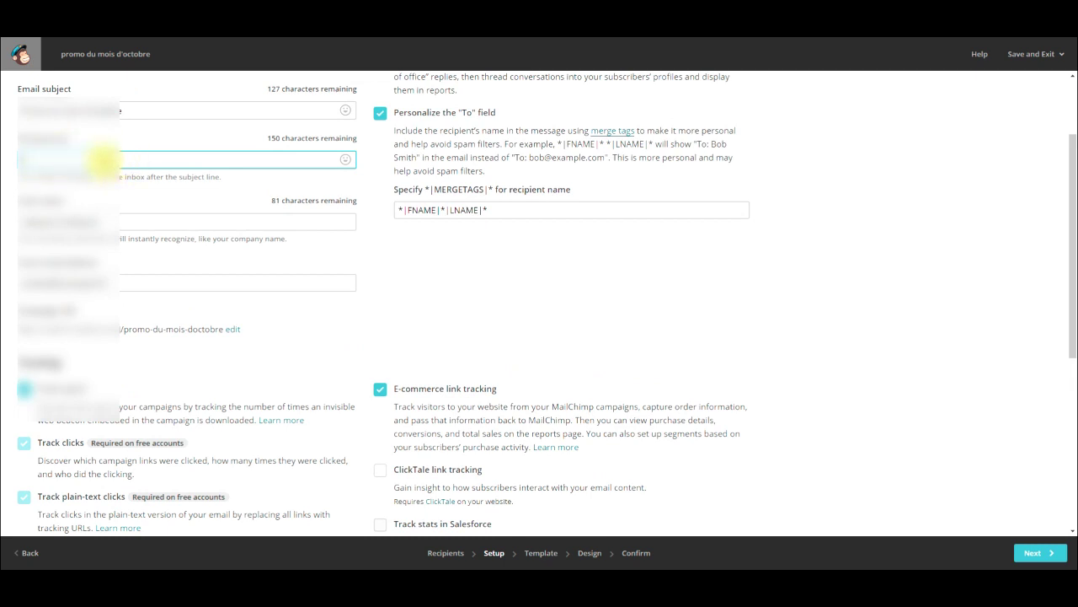
scroll(120, 191, "down", 1)
left_click(120, 163)
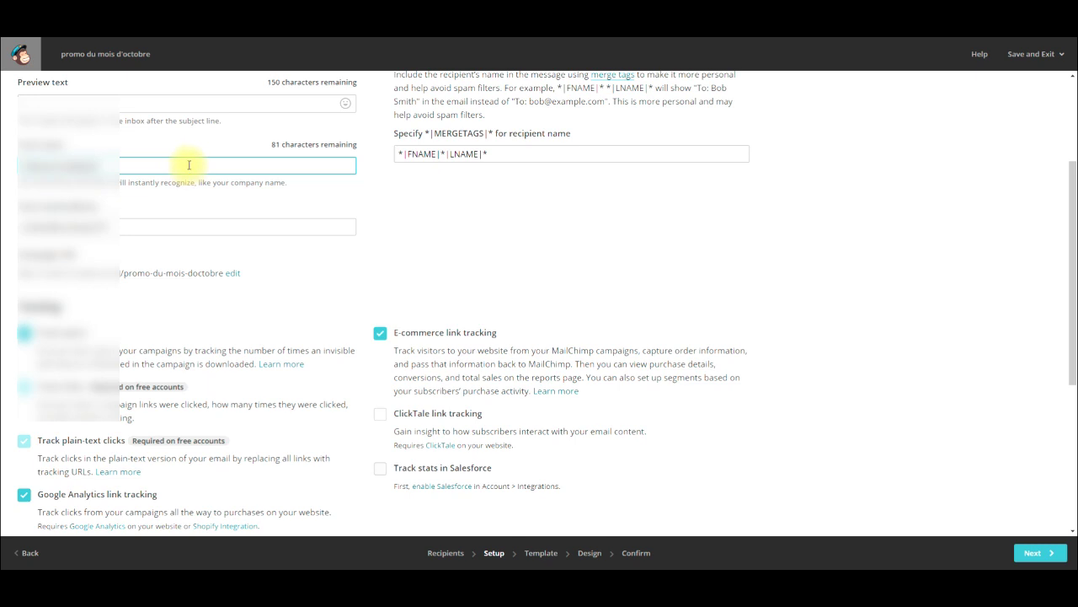
scroll(163, 193, "down", 1)
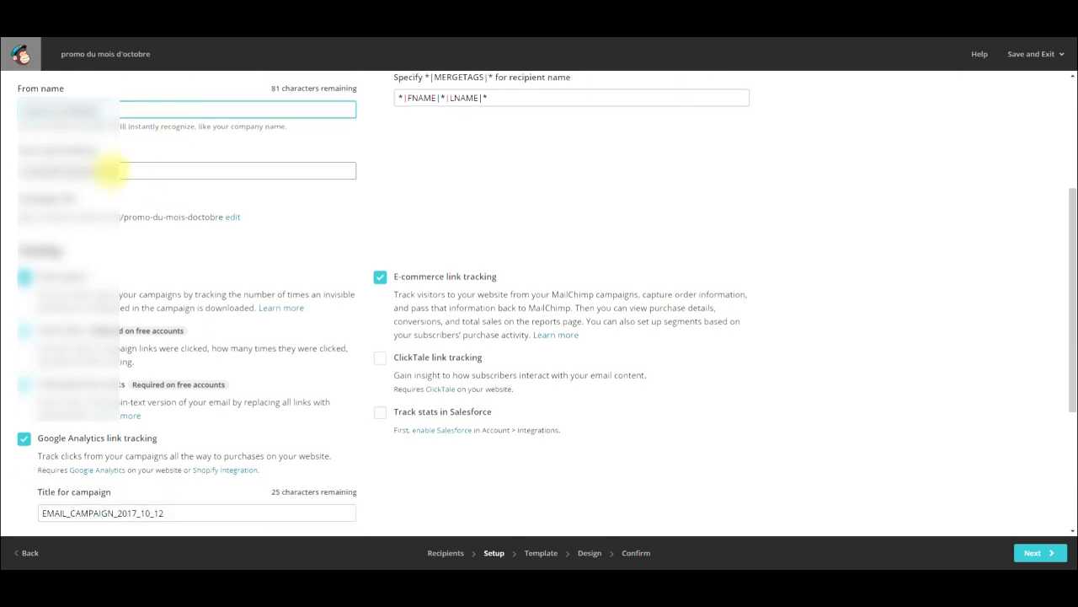
left_click(114, 171)
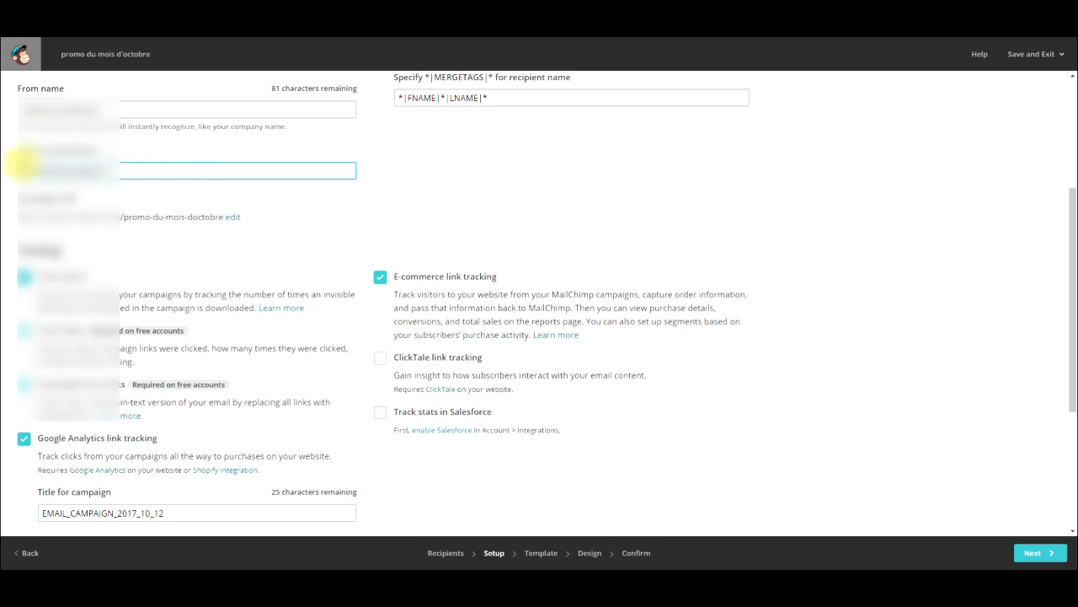
Keep the tracking and social media options as set, continue to the template selection and look through the layouts.
scroll(235, 180, "down", 2)
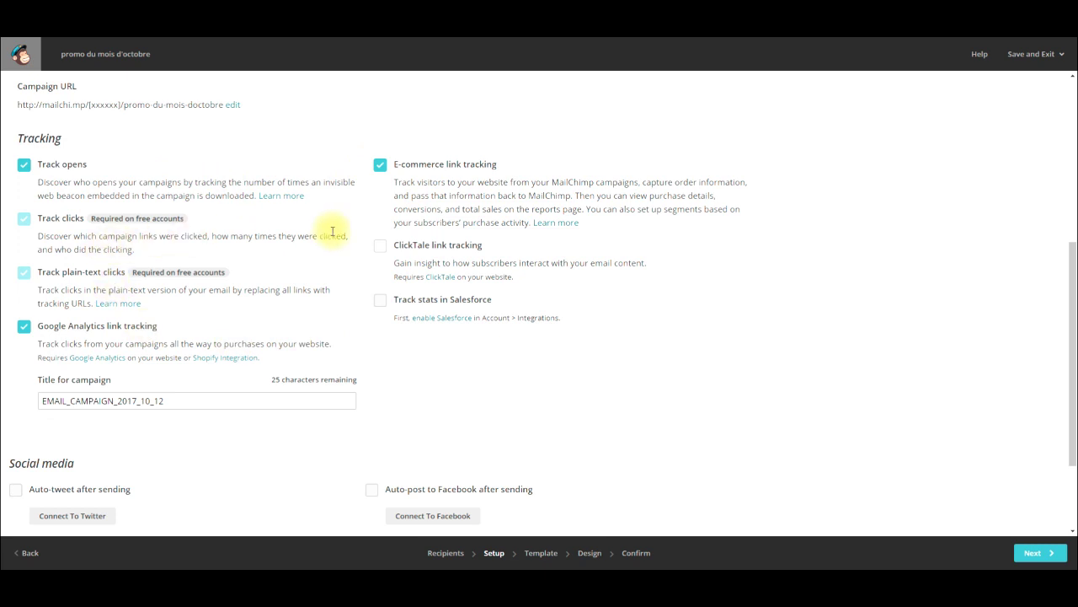
scroll(403, 265, "down", 2)
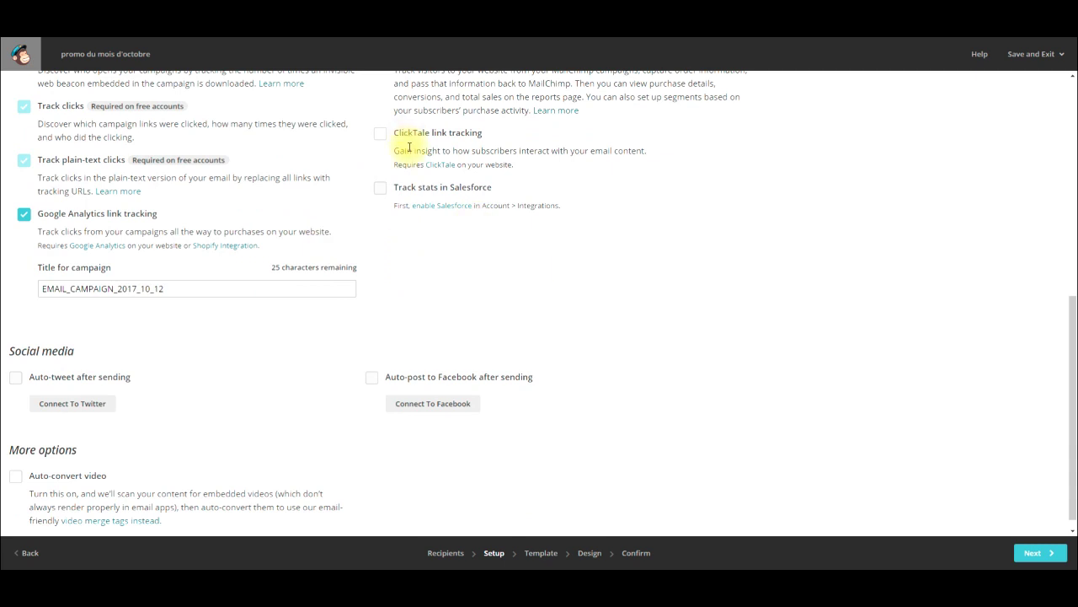
scroll(394, 215, "down", 1)
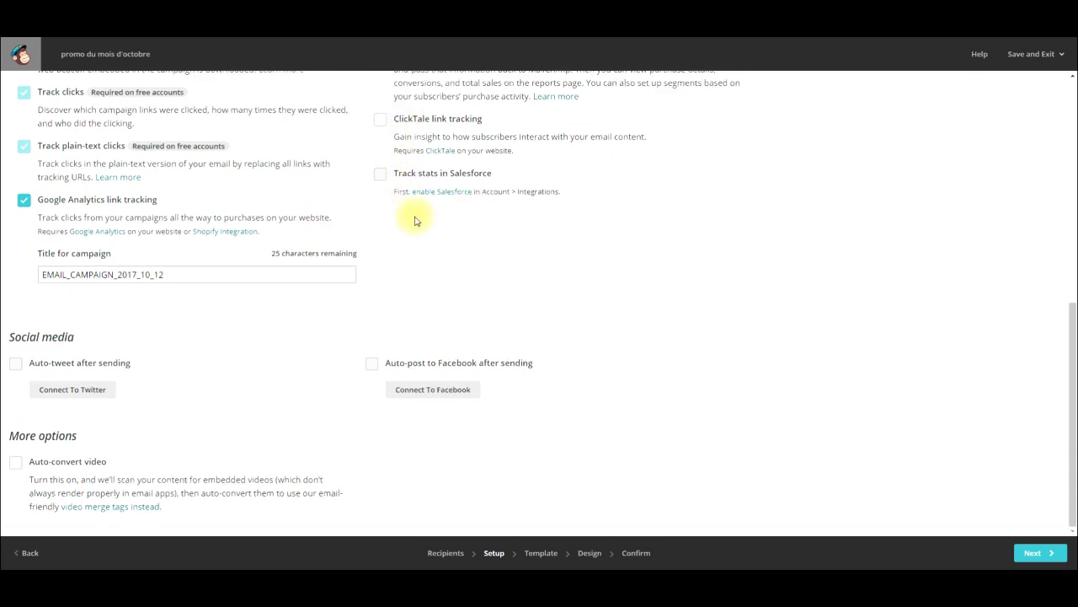
left_click(1033, 555)
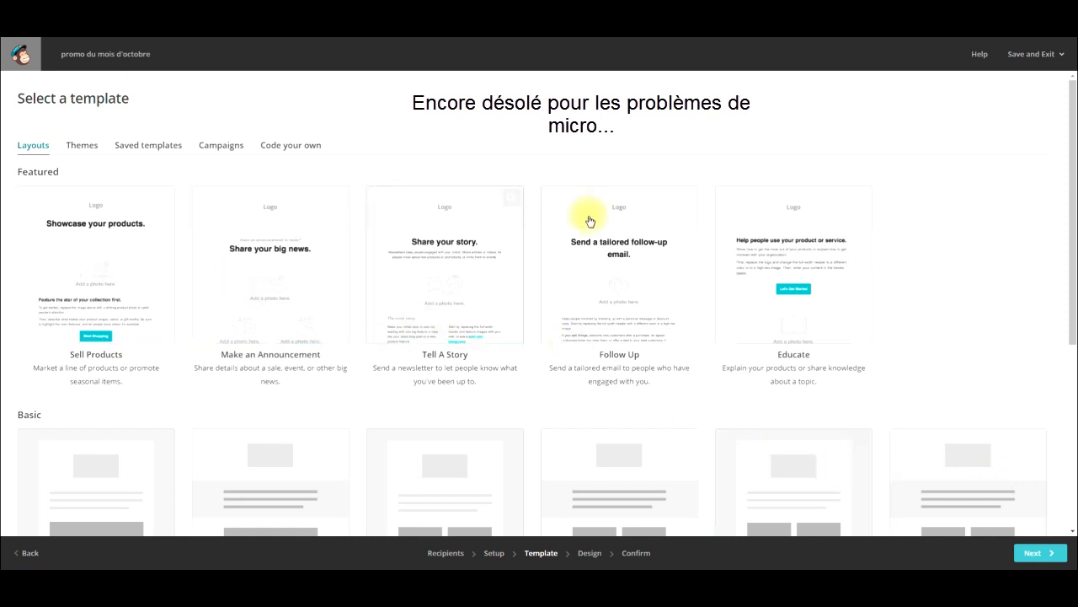
scroll(795, 335, "down", 2)
scroll(665, 345, "up", 2)
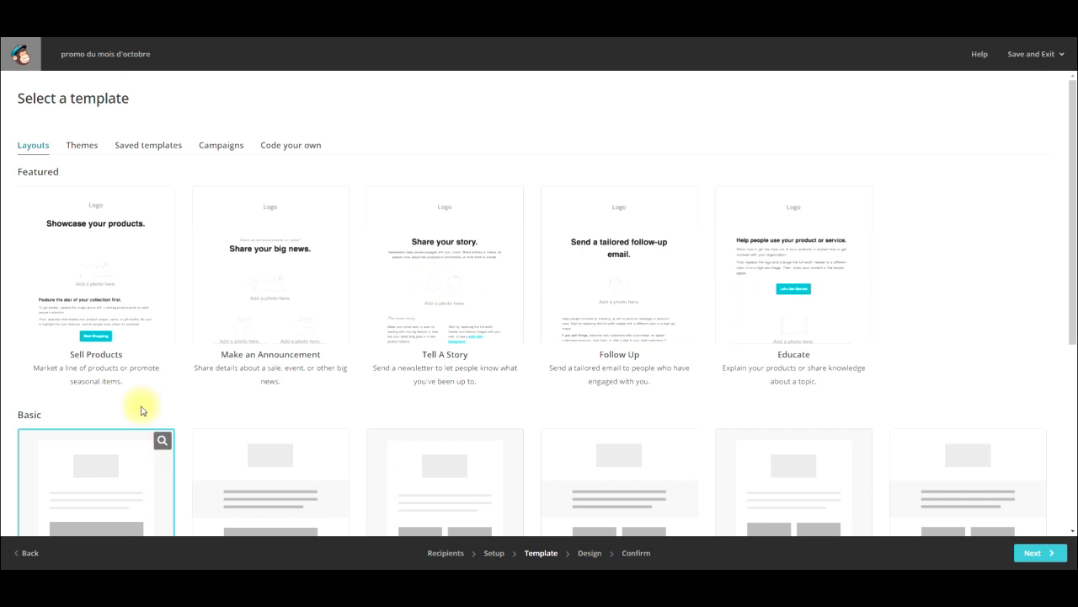
Compare the featured and basic layouts and choose the basic 1 Column template for the campaign.
scroll(753, 210, "down", 1)
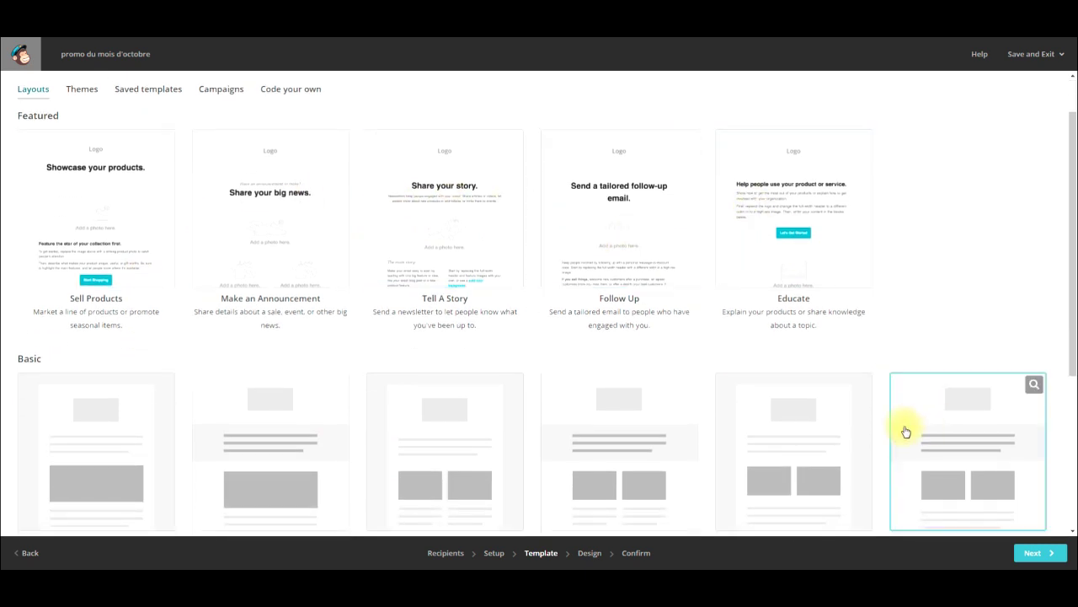
scroll(529, 410, "down", 2)
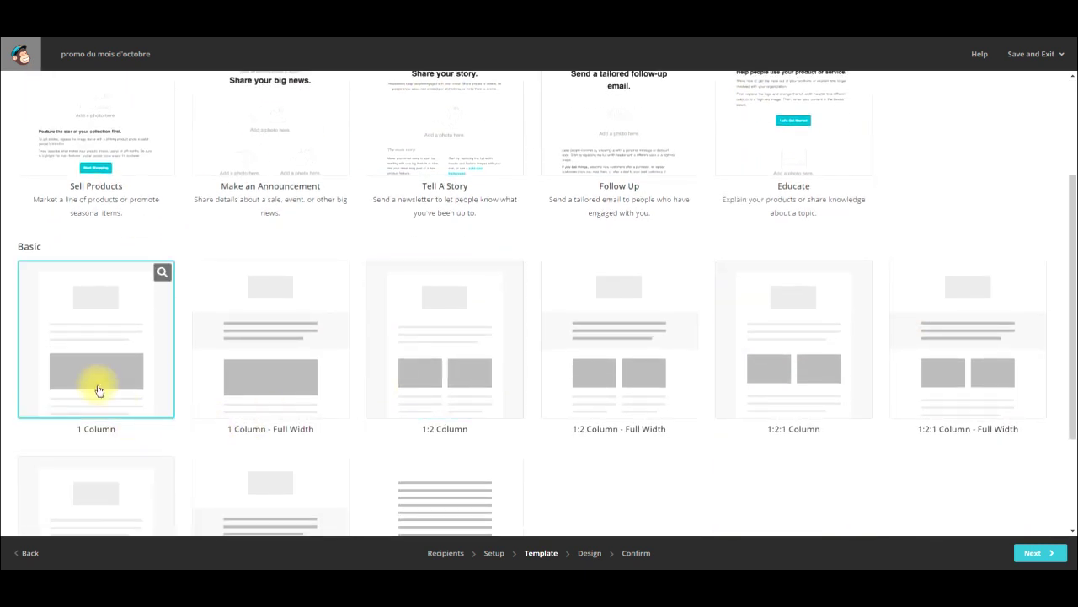
scroll(112, 335, "up", 2)
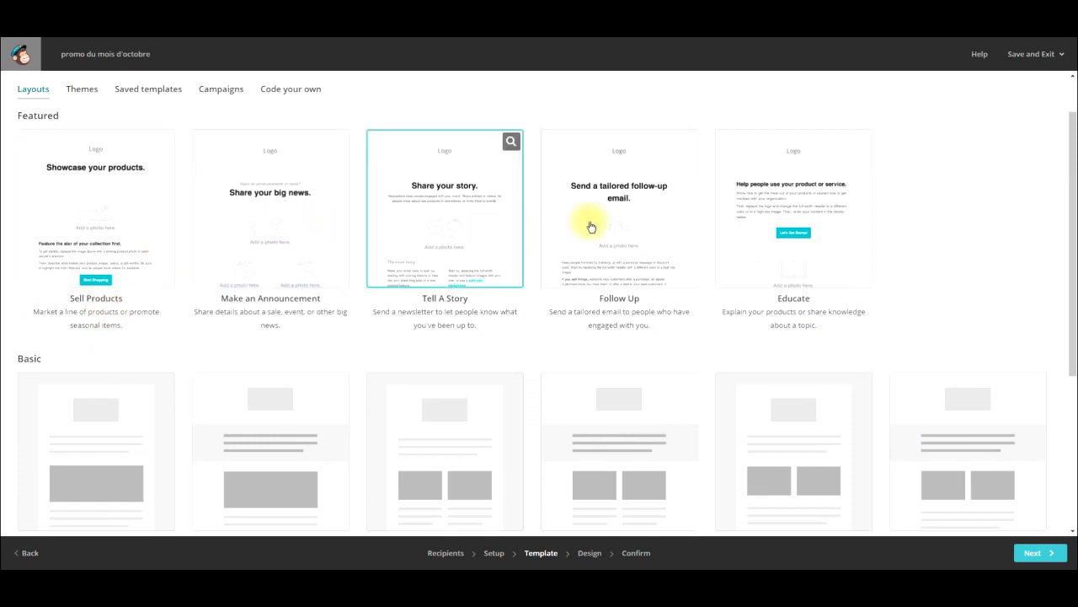
scroll(806, 273, "down", 2)
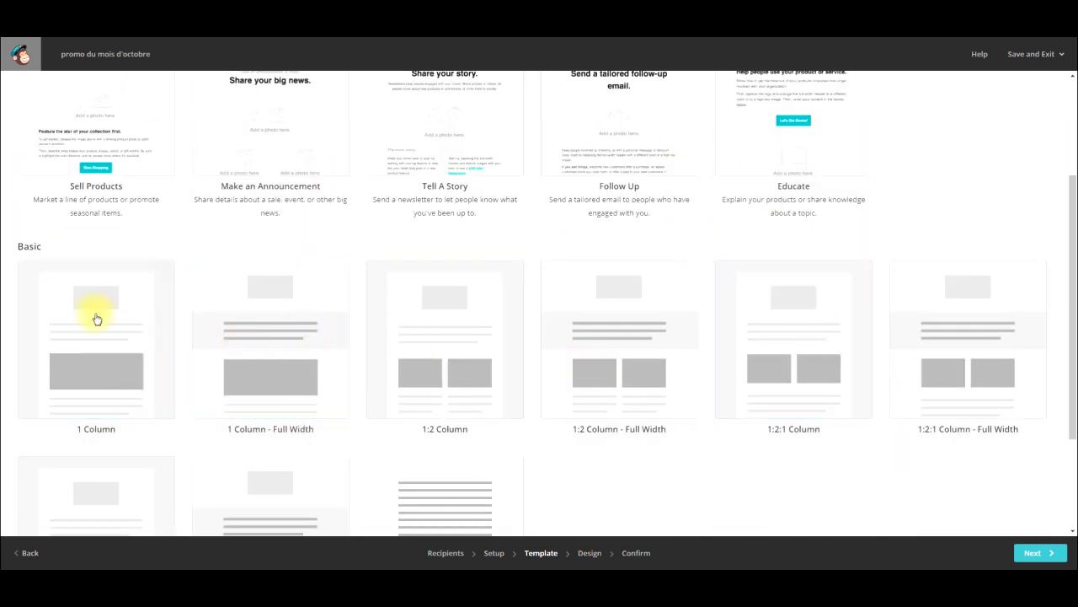
scroll(96, 318, "up", 3)
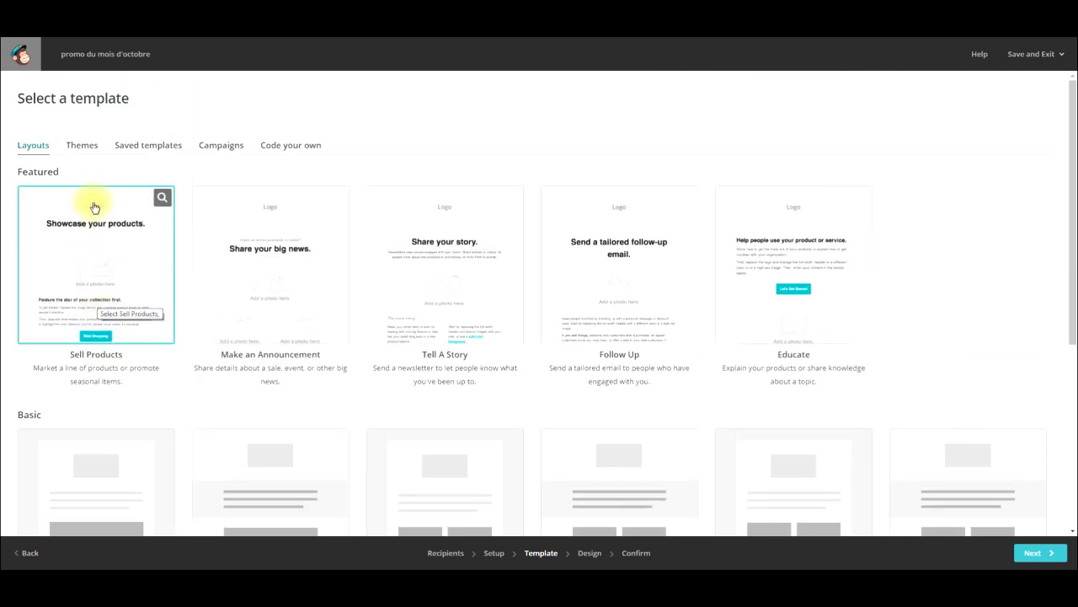
scroll(169, 261, "down", 3)
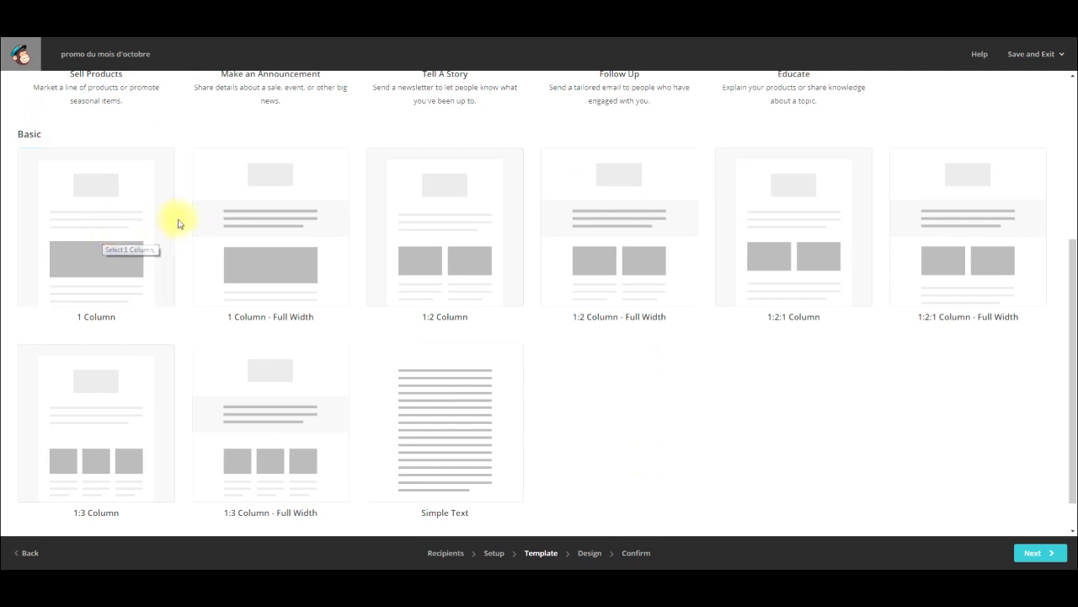
left_click(104, 221)
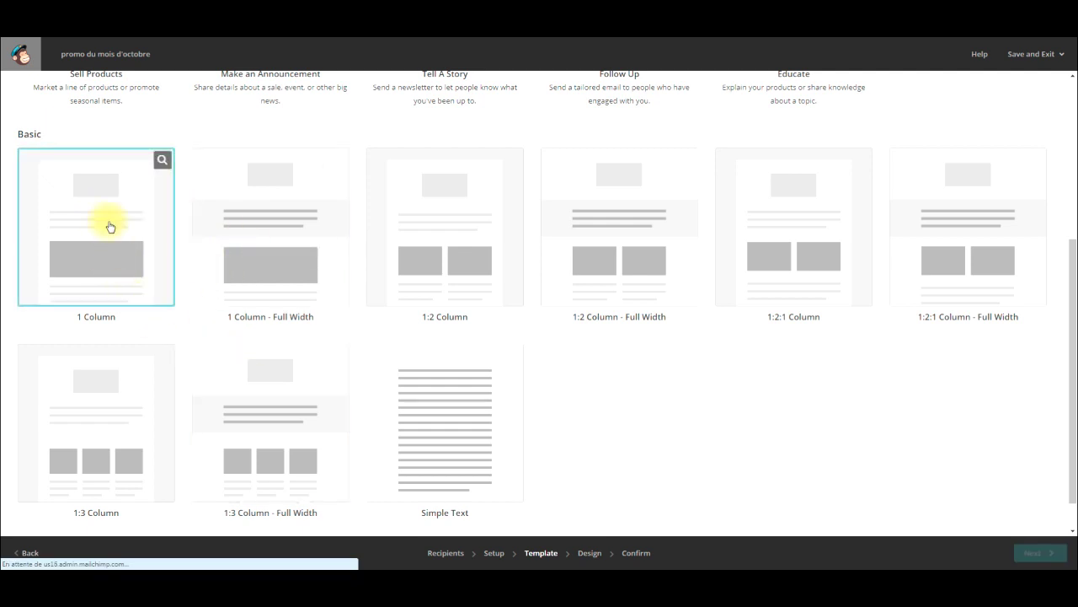
left_click(177, 253)
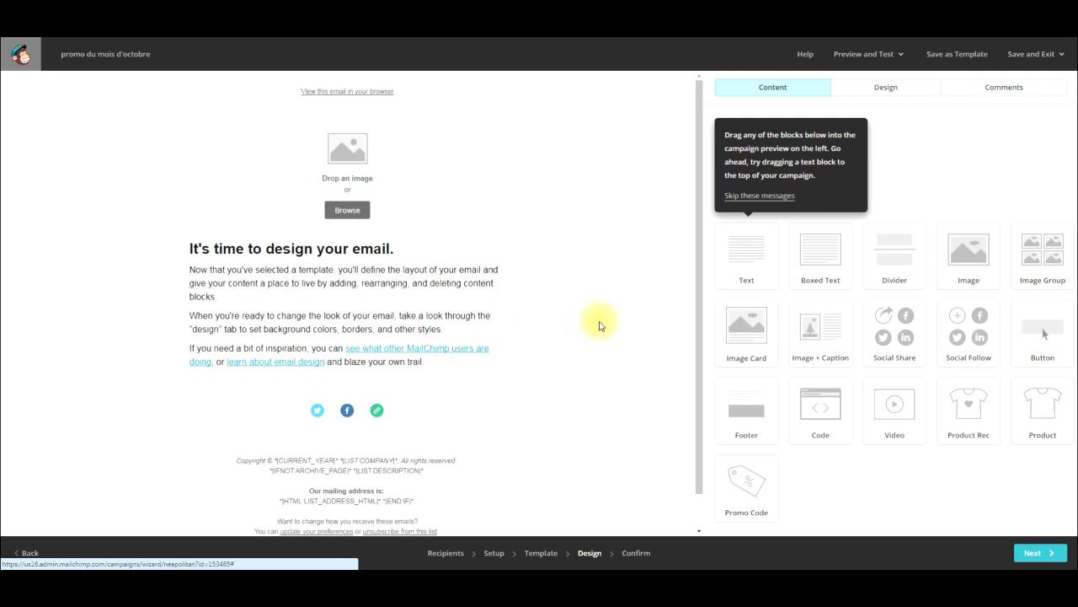
Look over the email's default blocks and open the content manager for the empty image placeholder above the heading.
scroll(554, 289, "down", 1)
scroll(553, 287, "up", 1)
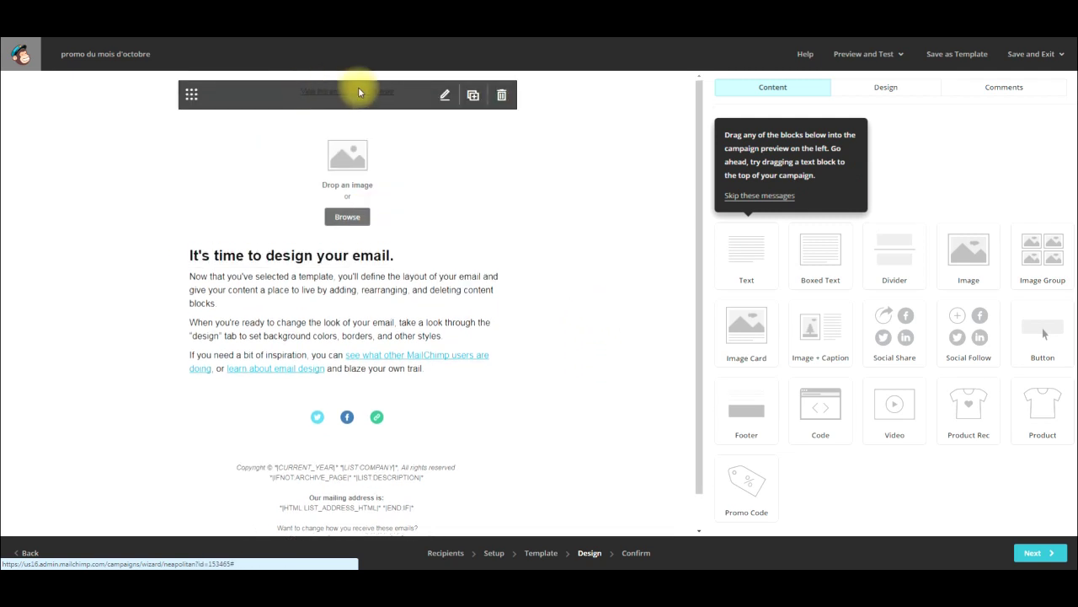
scroll(556, 423, "down", 1)
scroll(505, 371, "up", 1)
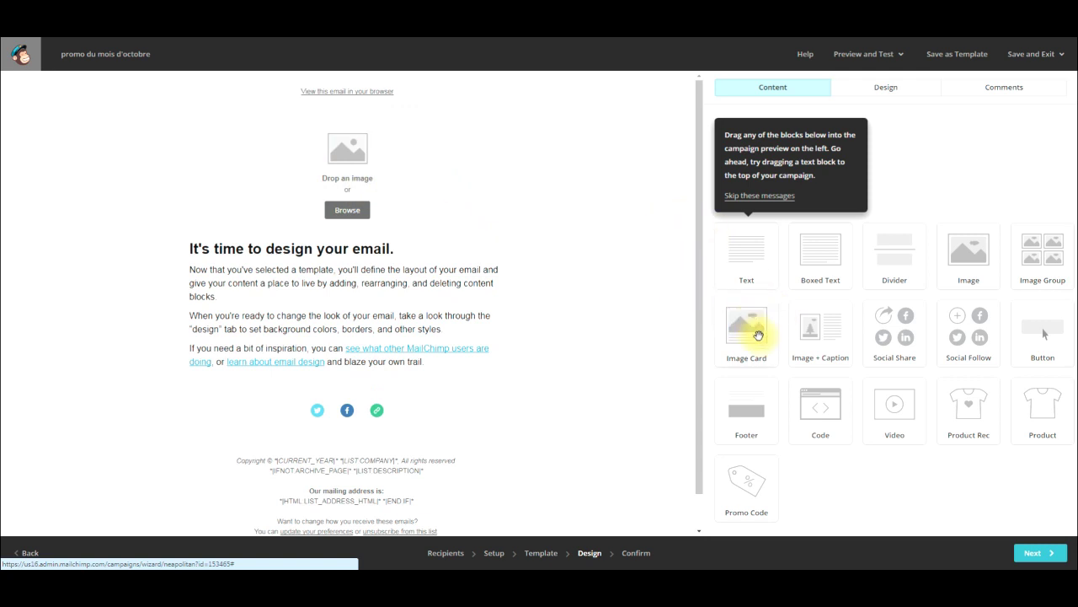
mouse_move(303, 158)
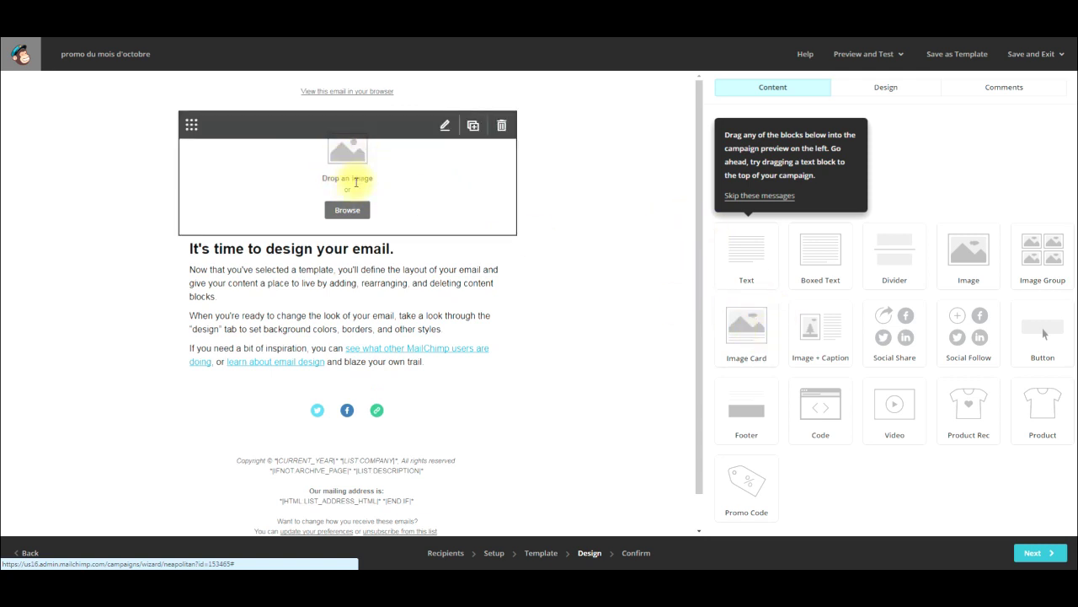
left_click(347, 211)
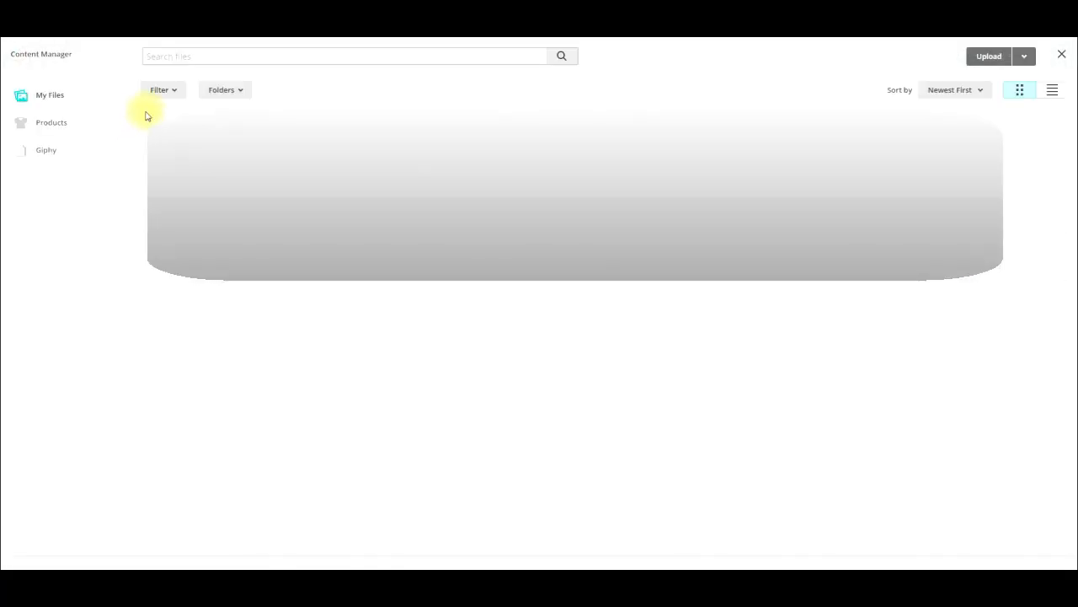
Look through the Products and Giphy image collections, trying a selection of the red-haired cartoon GIF and clearing it.
left_click(52, 157)
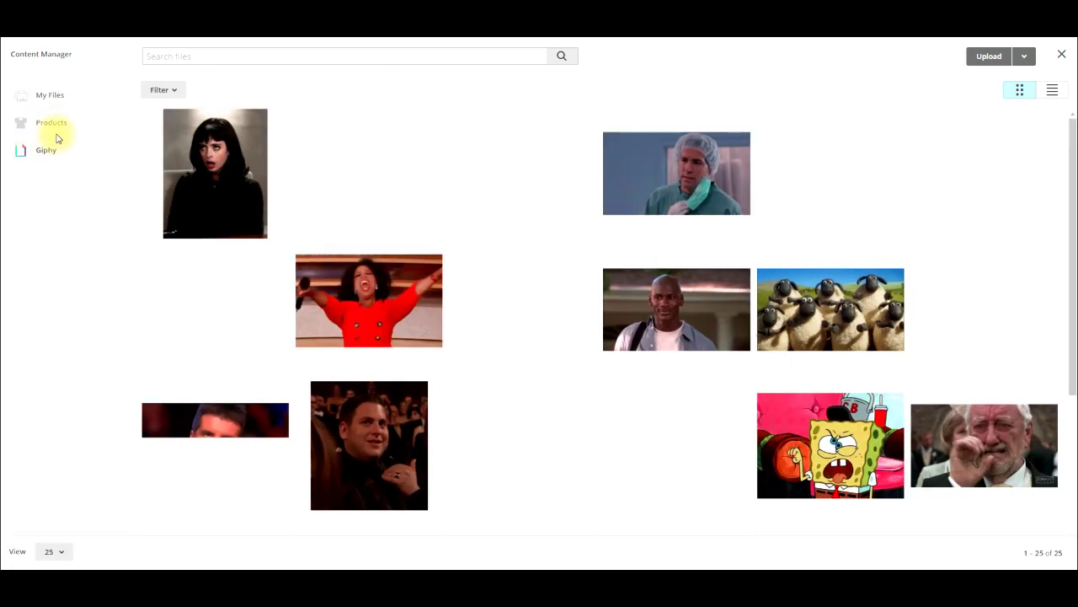
left_click(64, 124)
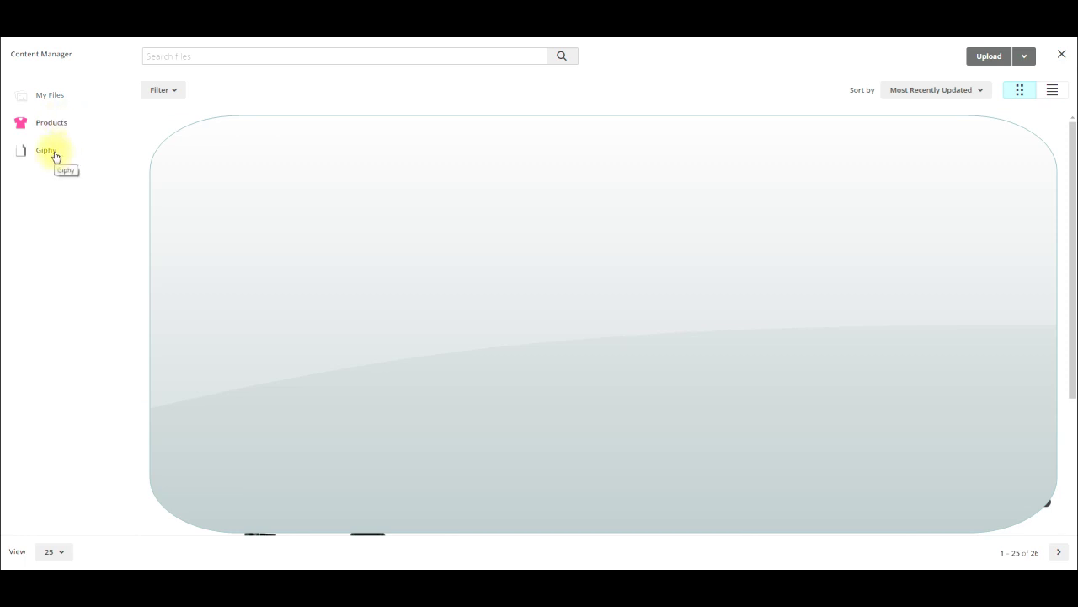
left_click(55, 156)
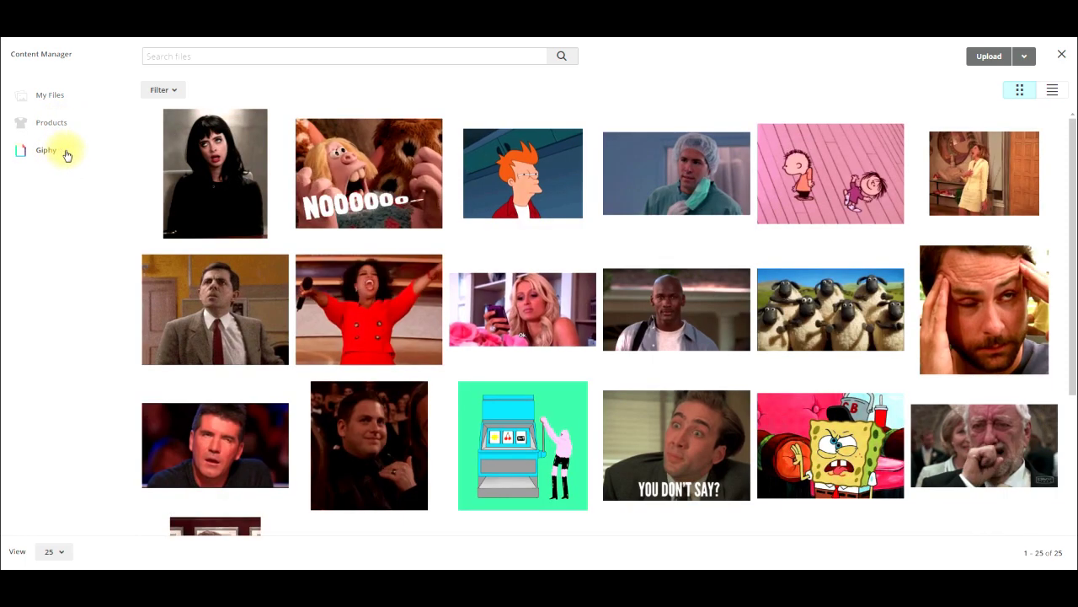
scroll(527, 247, "down", 3)
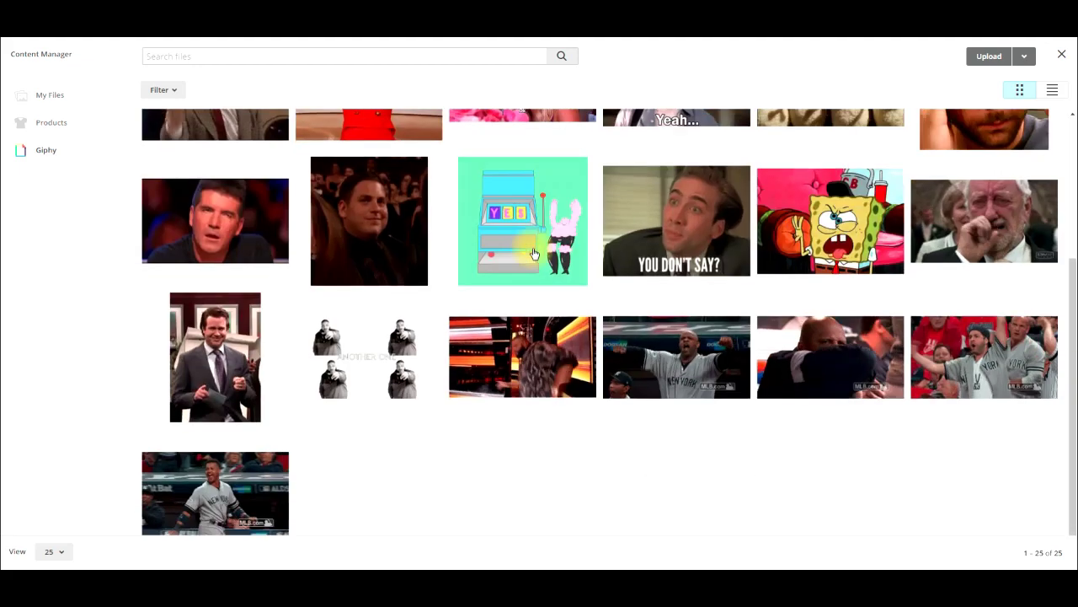
scroll(526, 255, "up", 3)
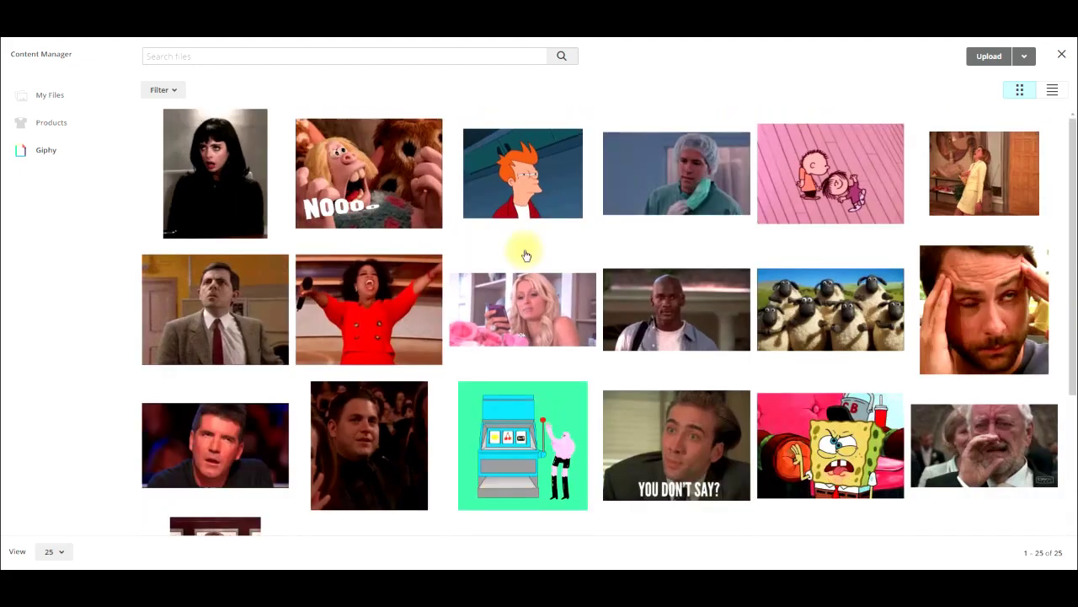
left_click(536, 198)
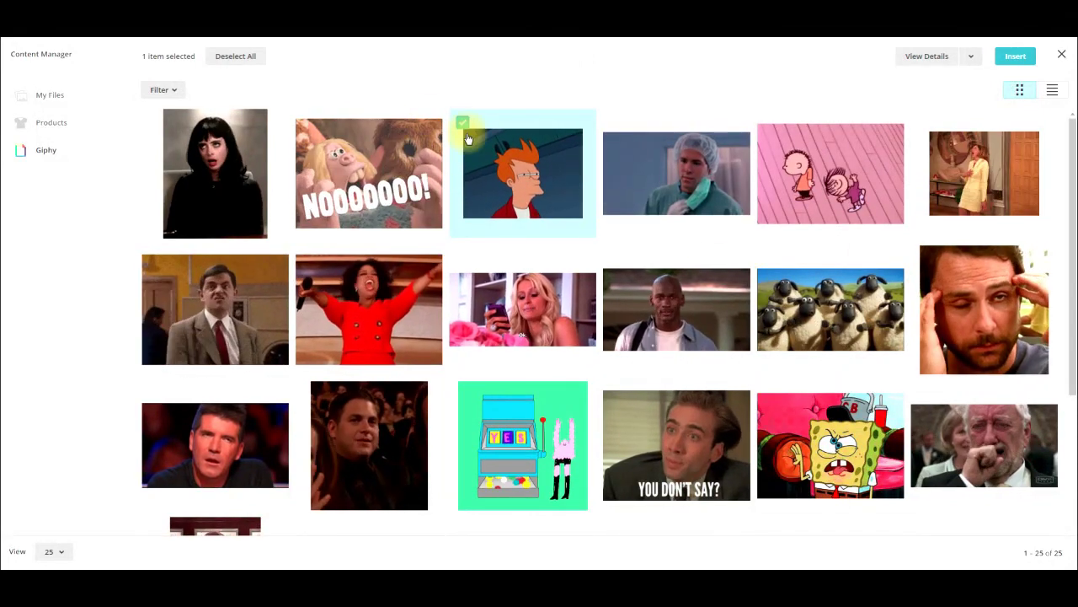
left_click(464, 124)
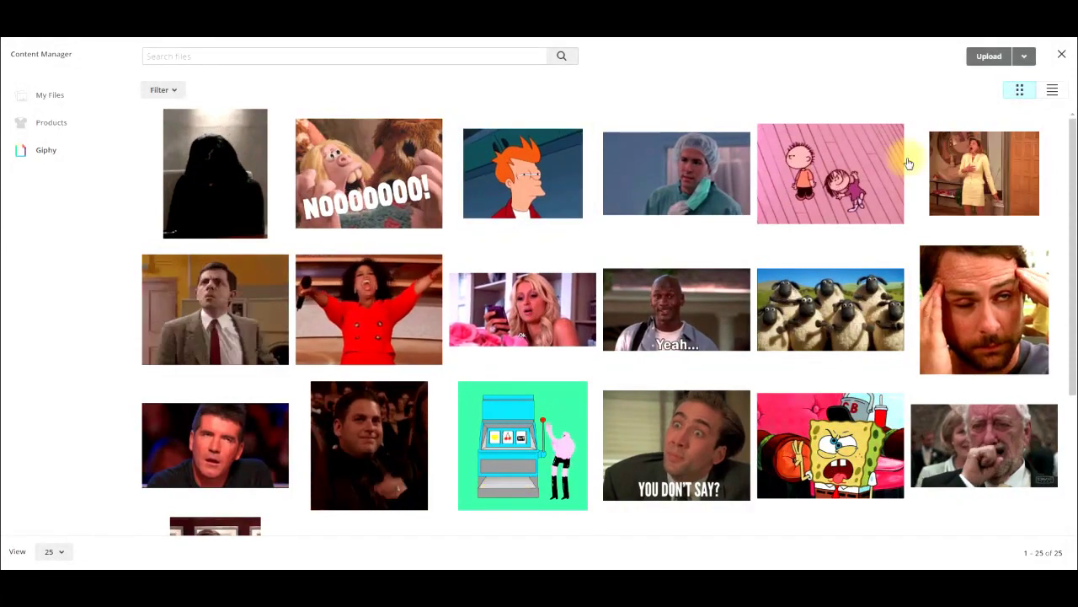
scroll(379, 241, "down", 3)
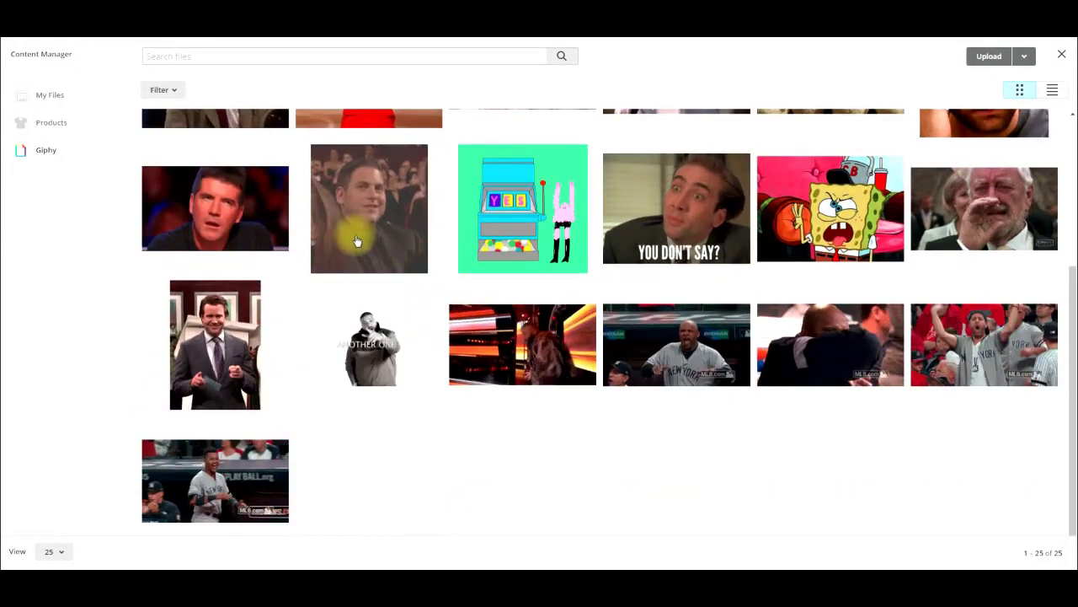
scroll(320, 258, "up", 3)
Insert the Giphy GIF captioned "Yeah..." into the email's image placeholder.
left_click(49, 98)
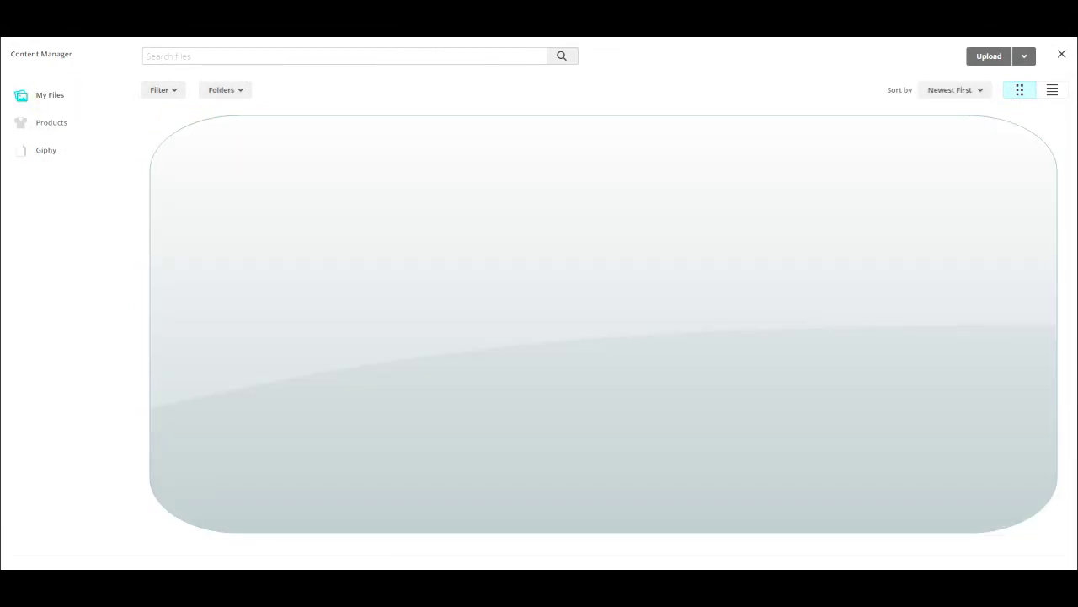
left_click(49, 149)
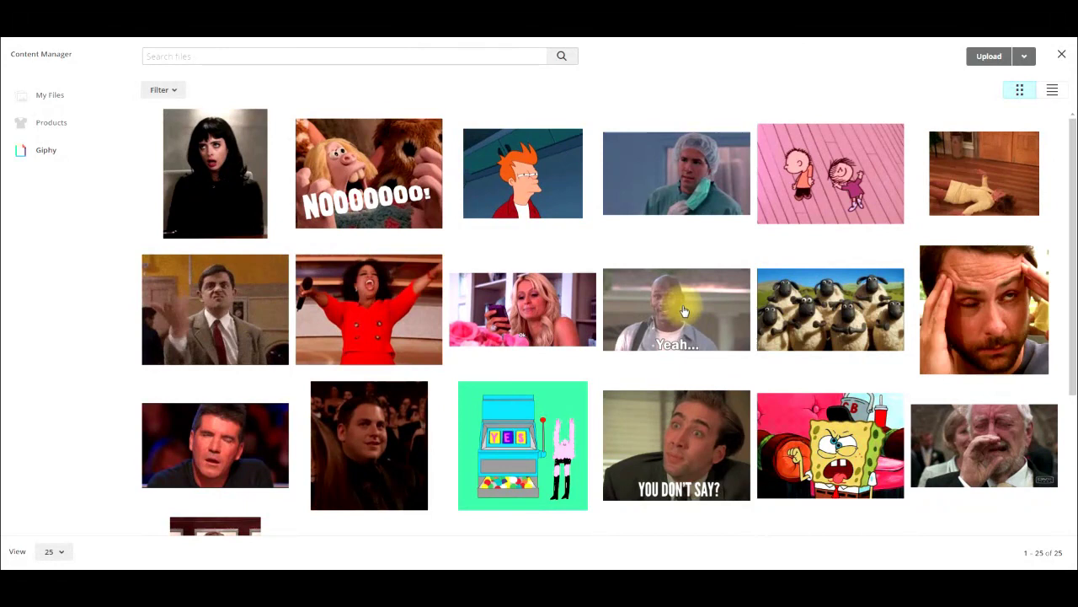
left_click(690, 307)
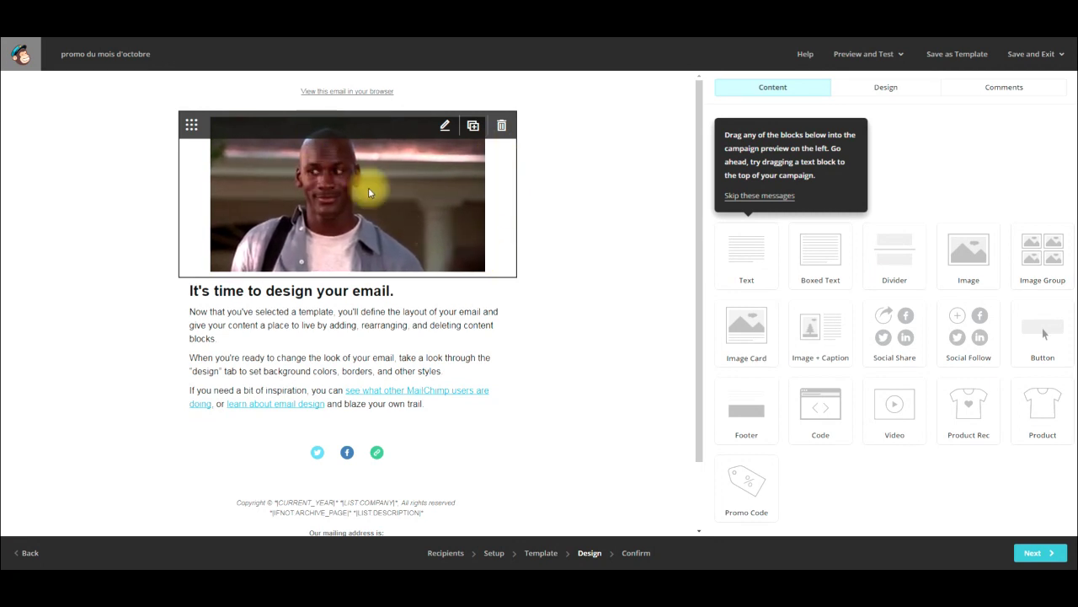
Examine the preheader, header and footer style settings of the email design, leaving each without changes.
scroll(438, 253, "down", 1)
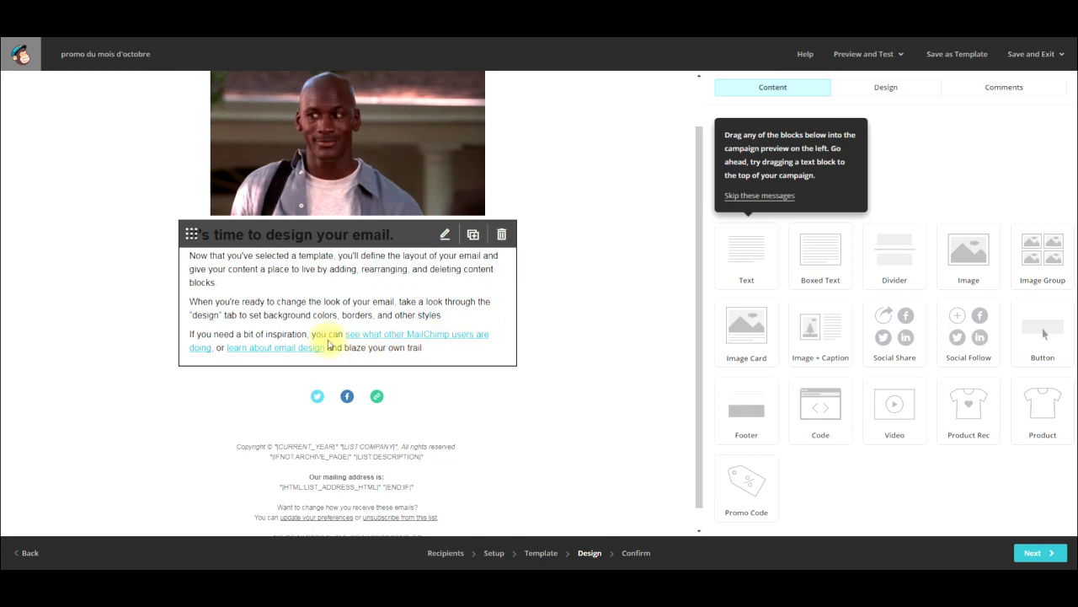
scroll(522, 299, "up", 1)
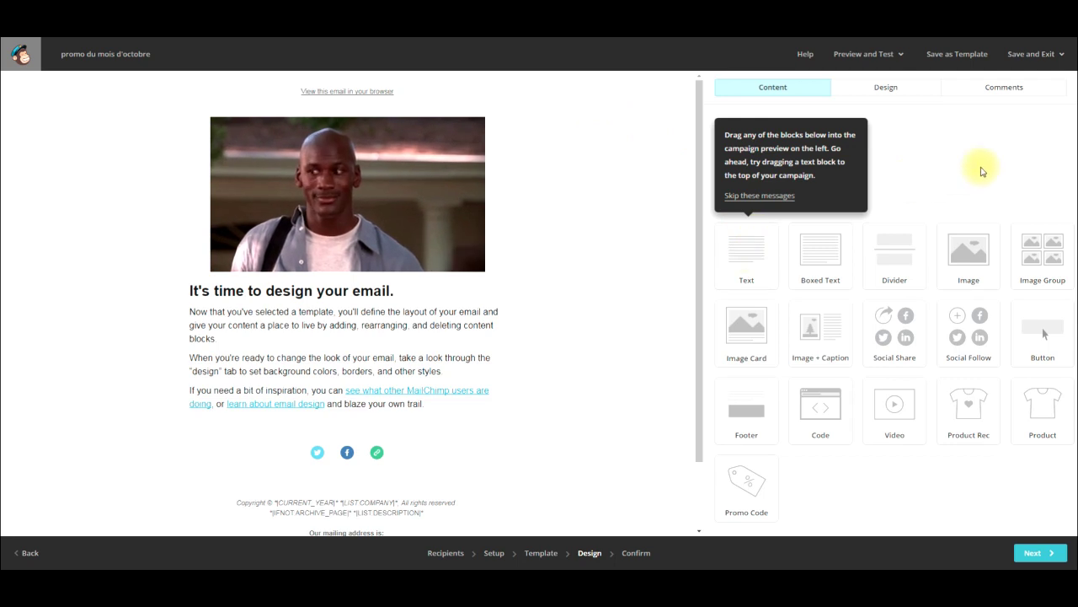
left_click(903, 88)
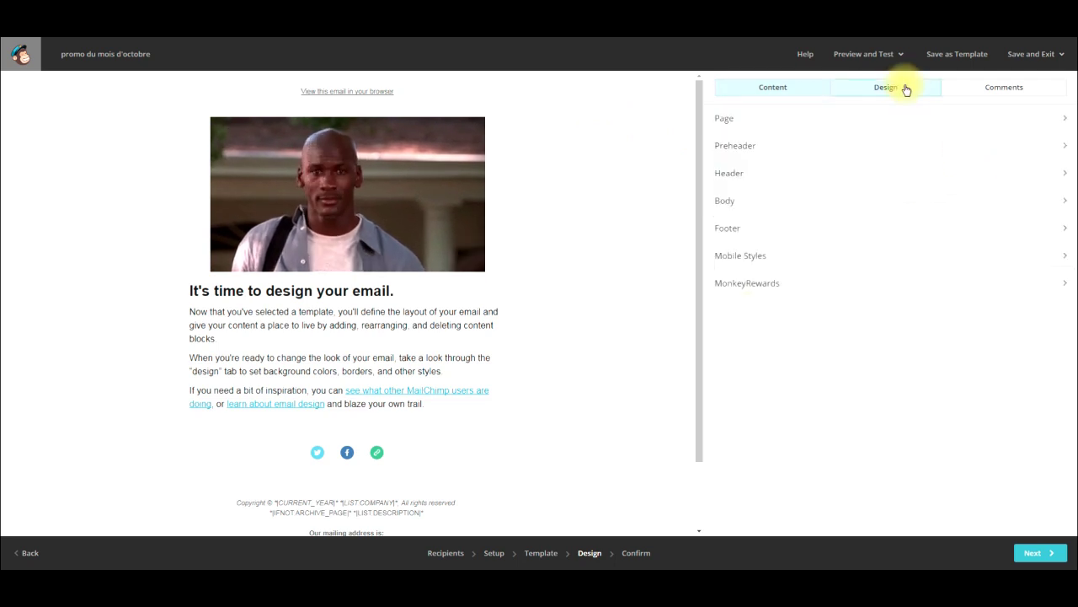
left_click(751, 148)
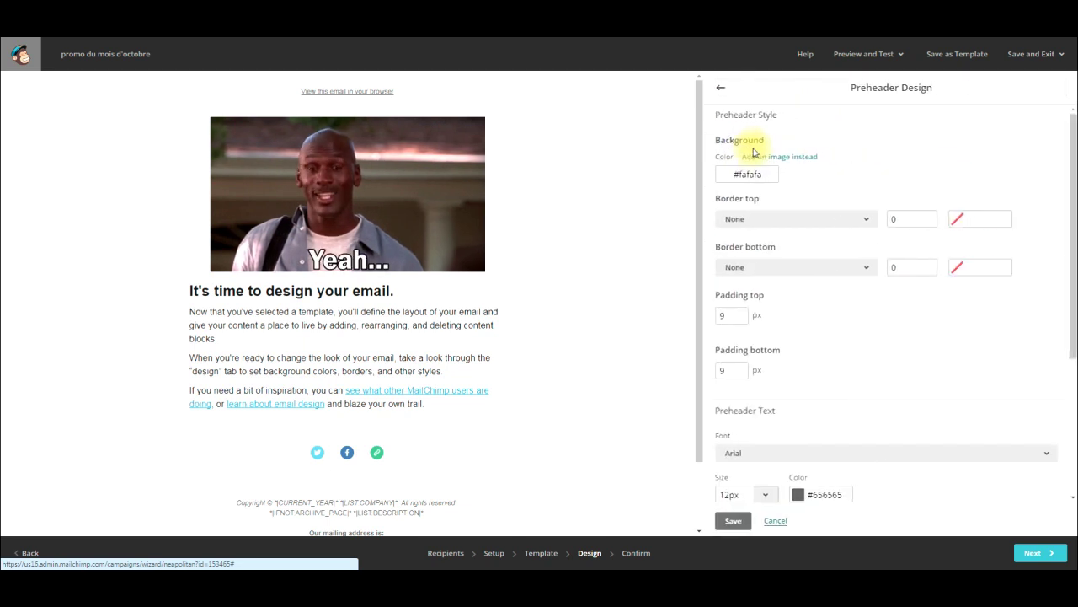
left_click(722, 88)
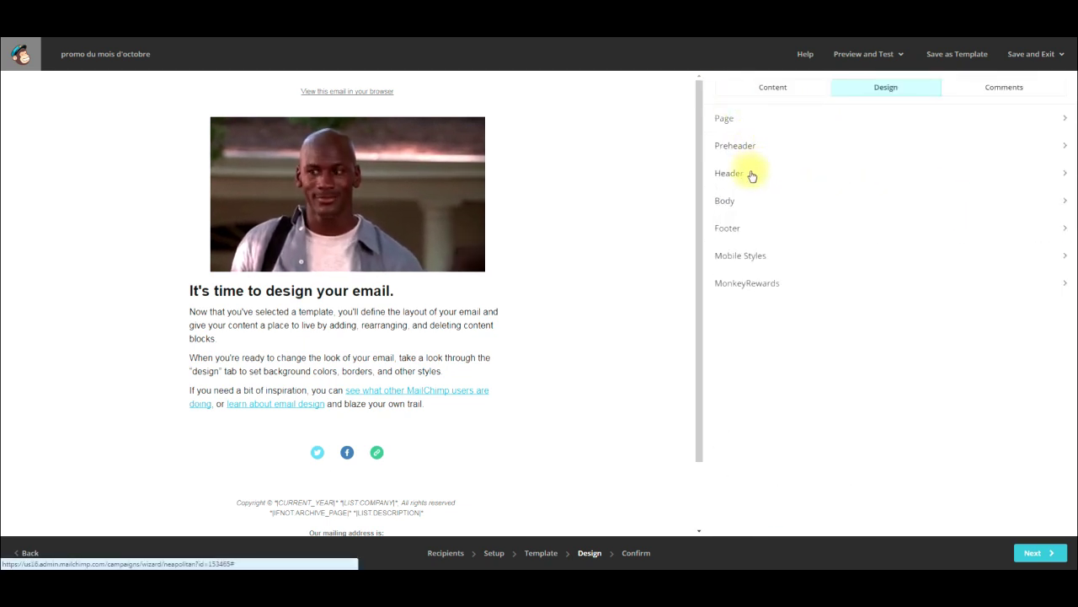
left_click(750, 174)
left_click(721, 89)
left_click(743, 230)
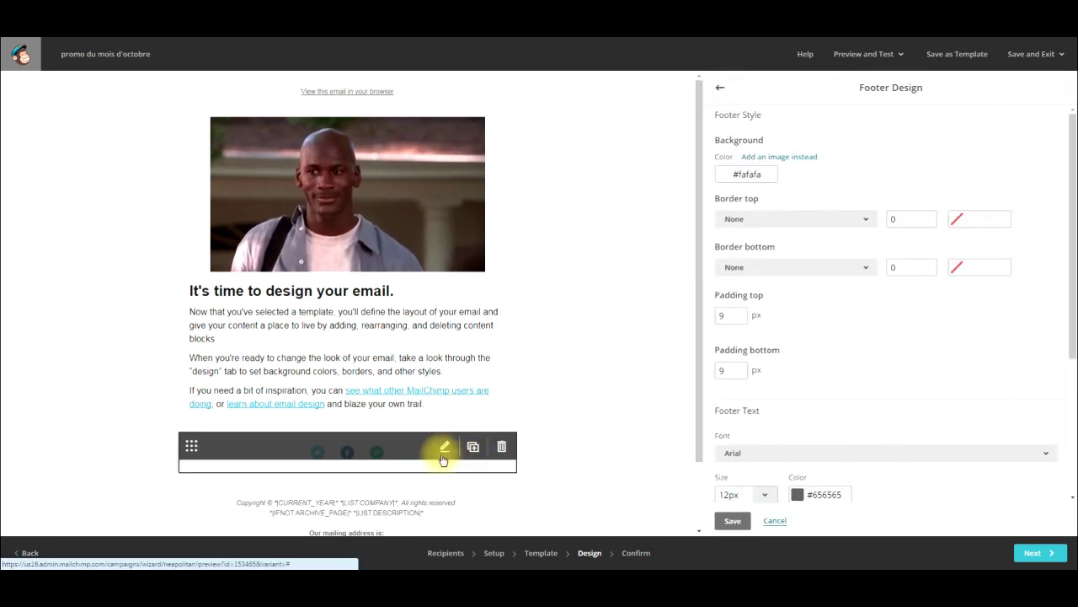
scroll(440, 450, "down", 1)
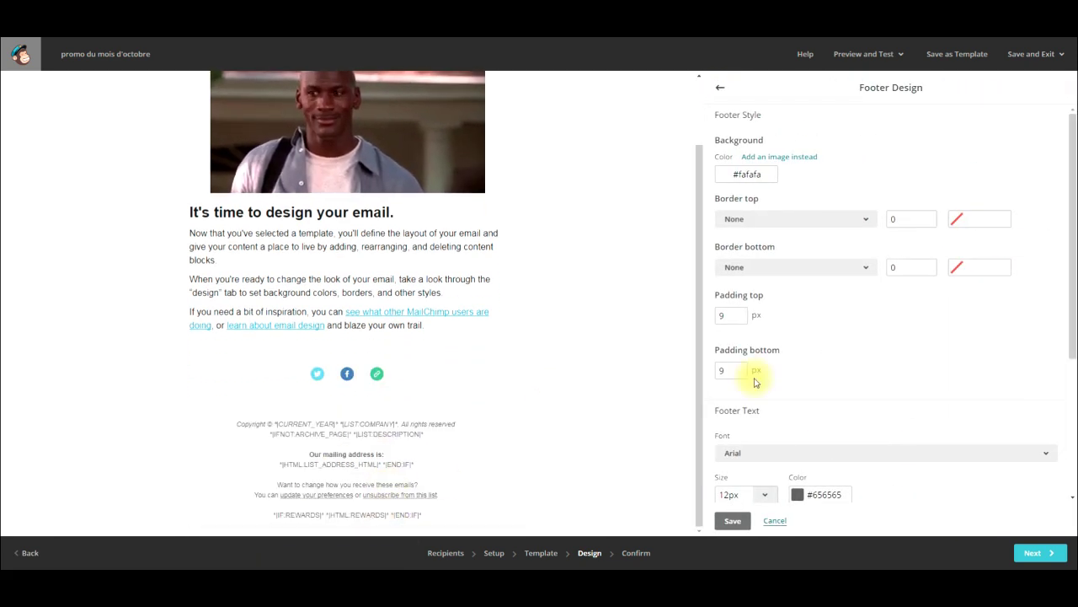
left_click(722, 91)
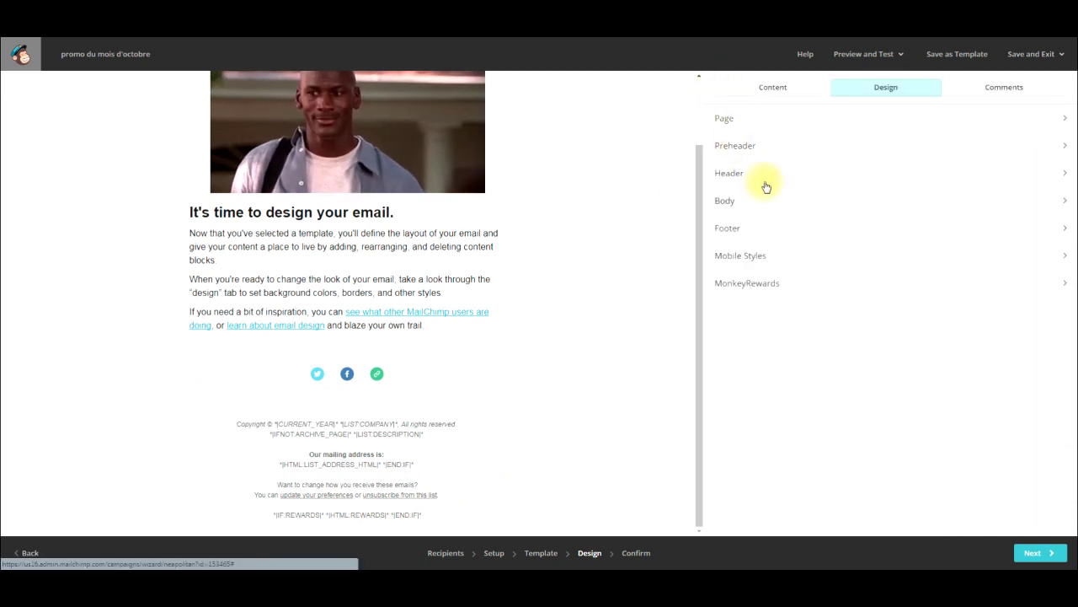
Return to the available content blocks and review the email preview from the image down to the footer.
left_click(777, 89)
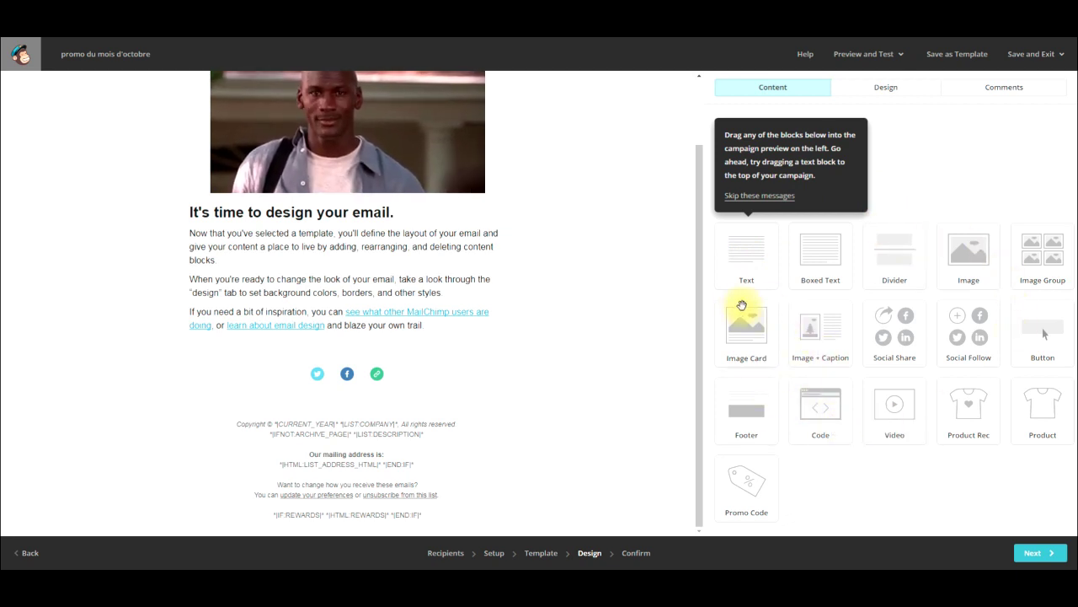
scroll(541, 264, "up", 1)
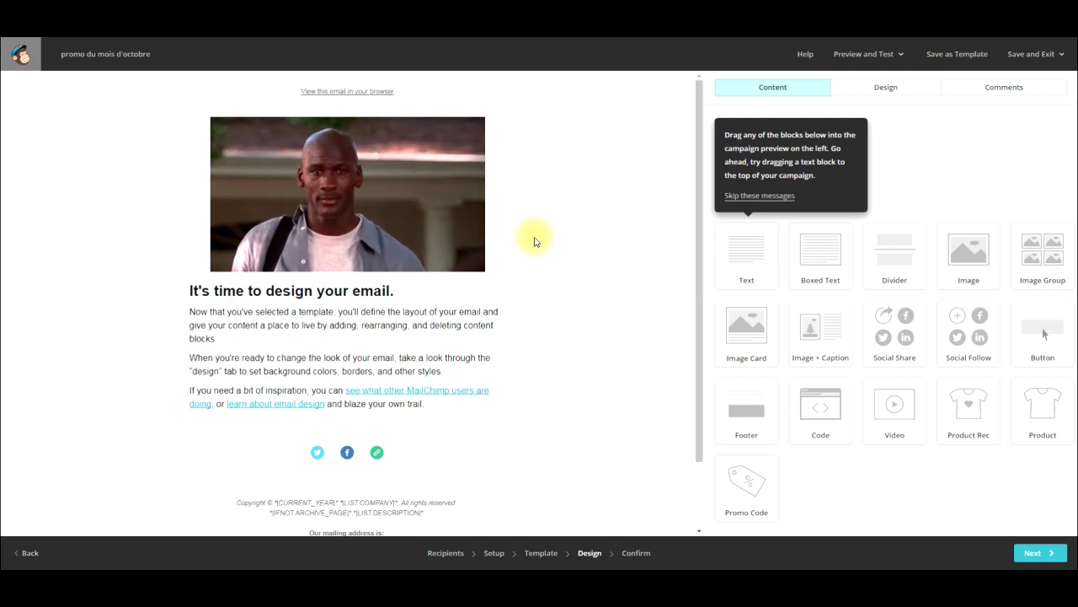
scroll(535, 246, "down", 1)
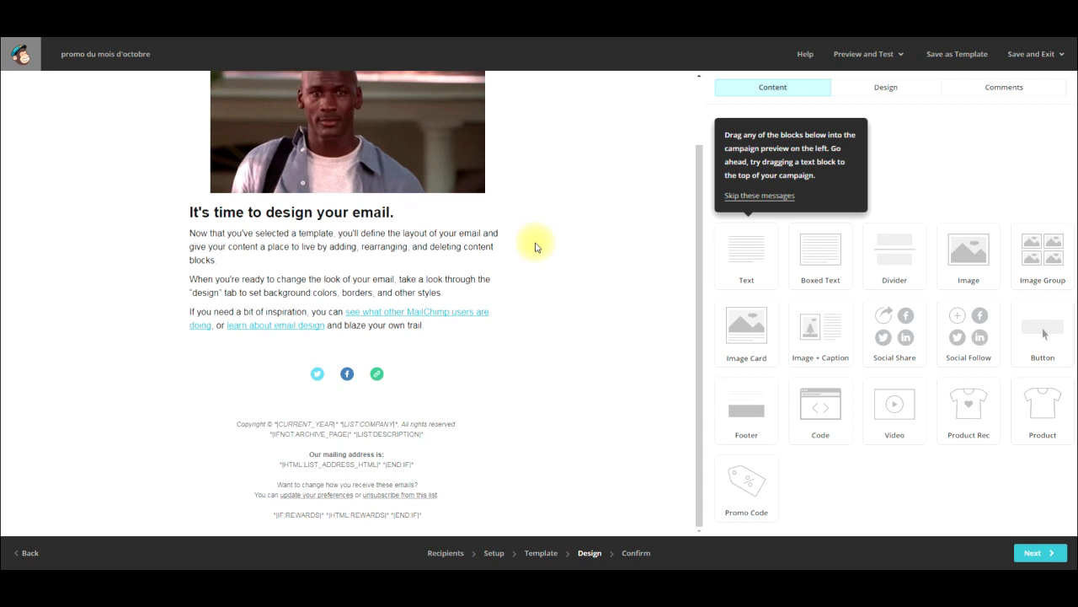
scroll(534, 320, "up", 1)
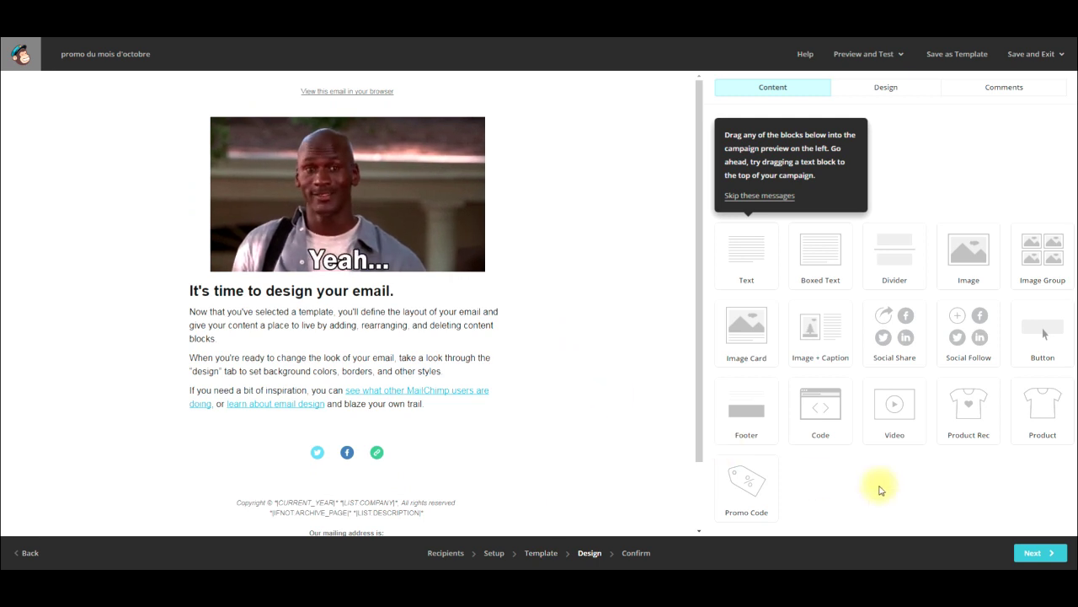
Proceed to the campaign's confirmation stage and review the pre-send checklist for unresolved problems.
left_click(1038, 554)
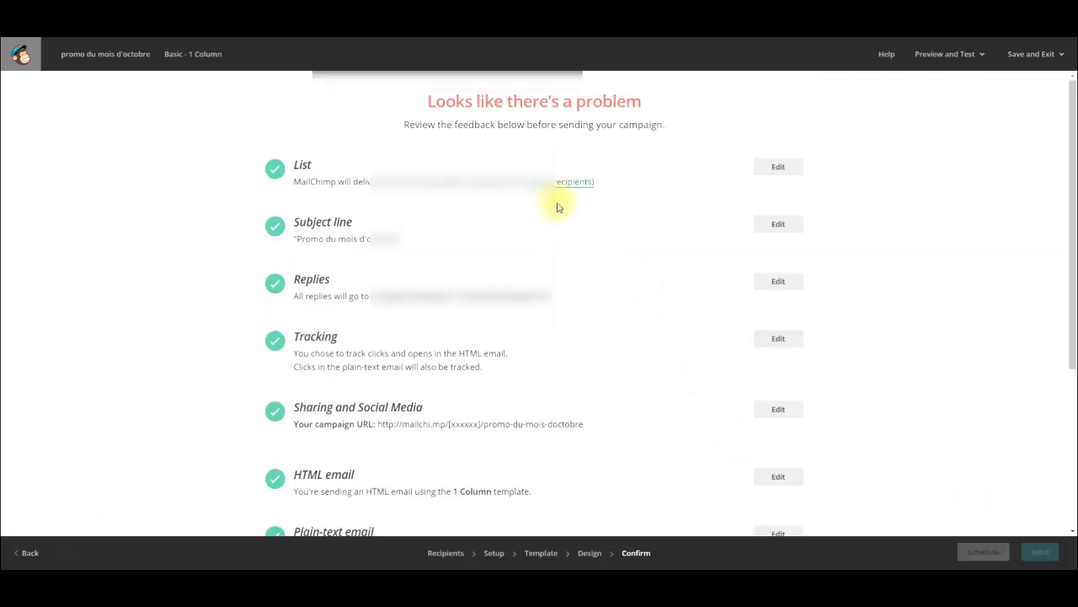
scroll(556, 207, "down", 3)
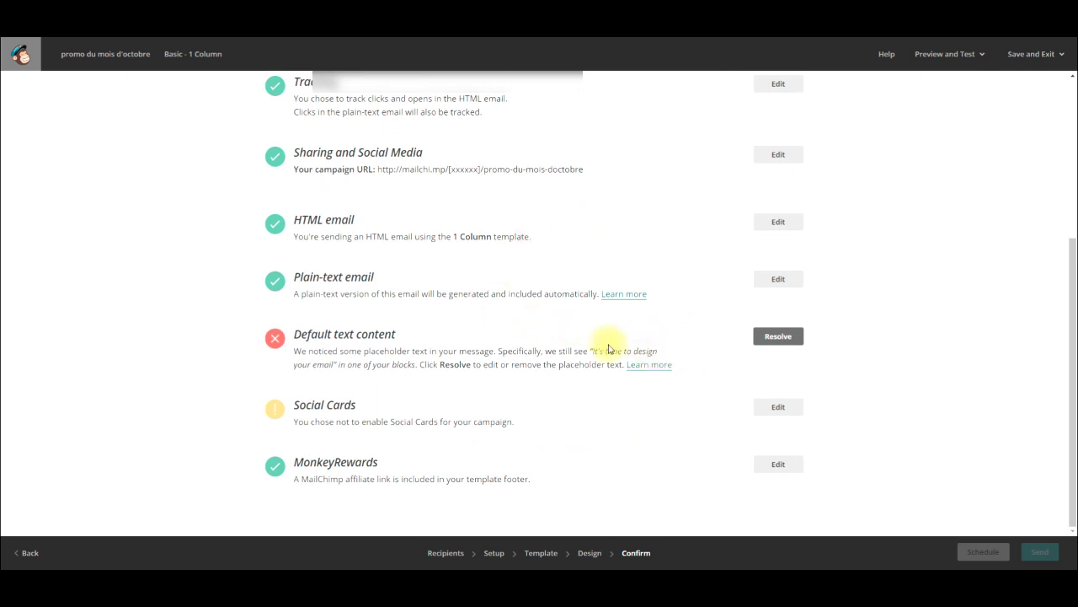
scroll(720, 390, "up", 3)
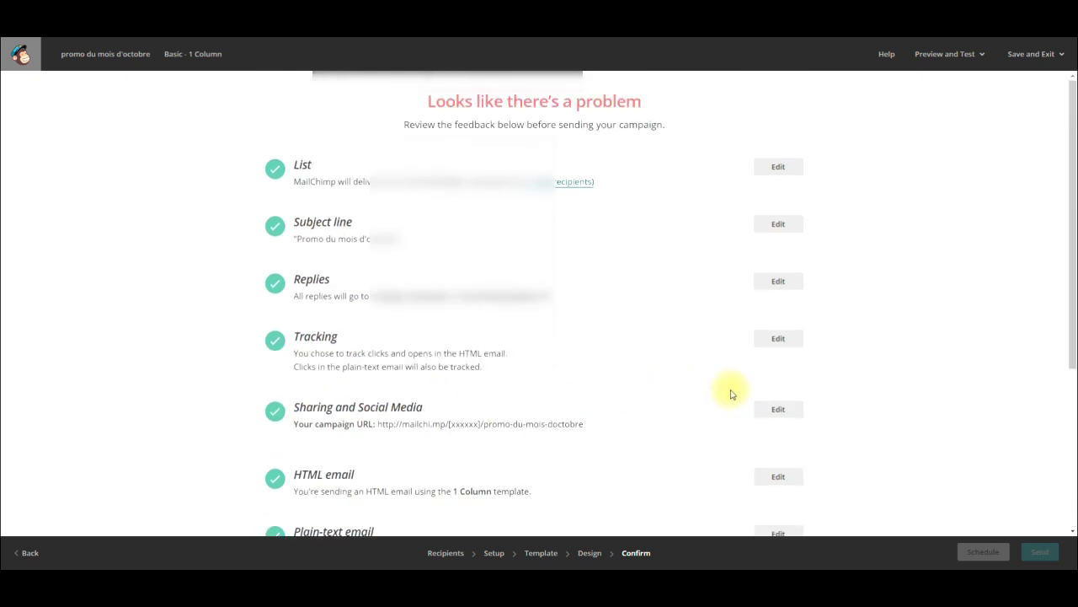
scroll(631, 325, "down", 3)
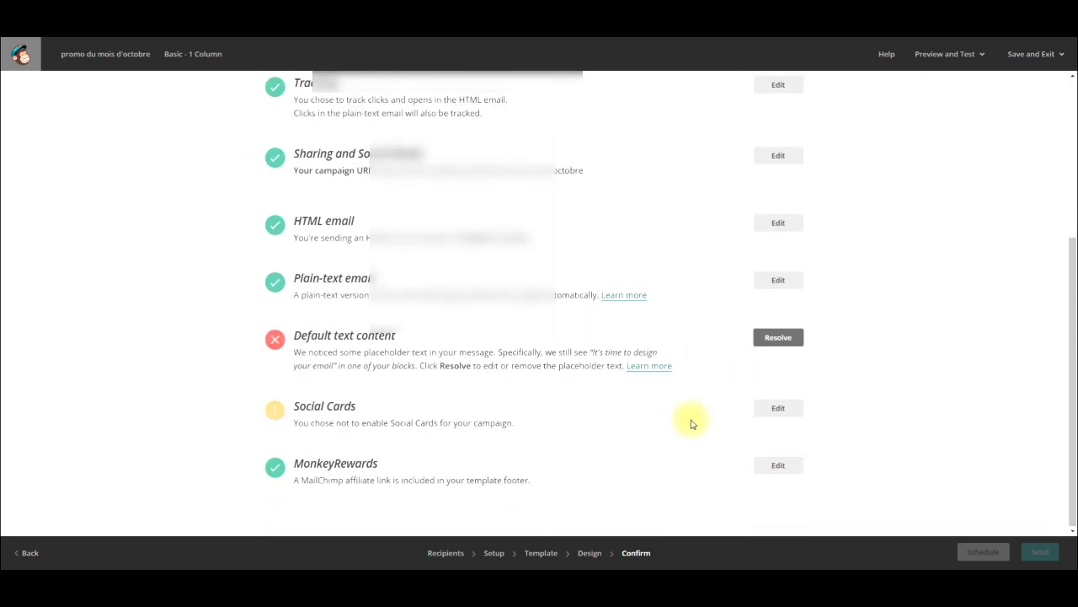
Back in the email design, replace the heading and first two placeholder paragraphs with "Bonjour à tous, voici nos nouveaux produits" and filler line "vtgrtgergheryhyrhe eryheyheryh".
left_click(28, 552)
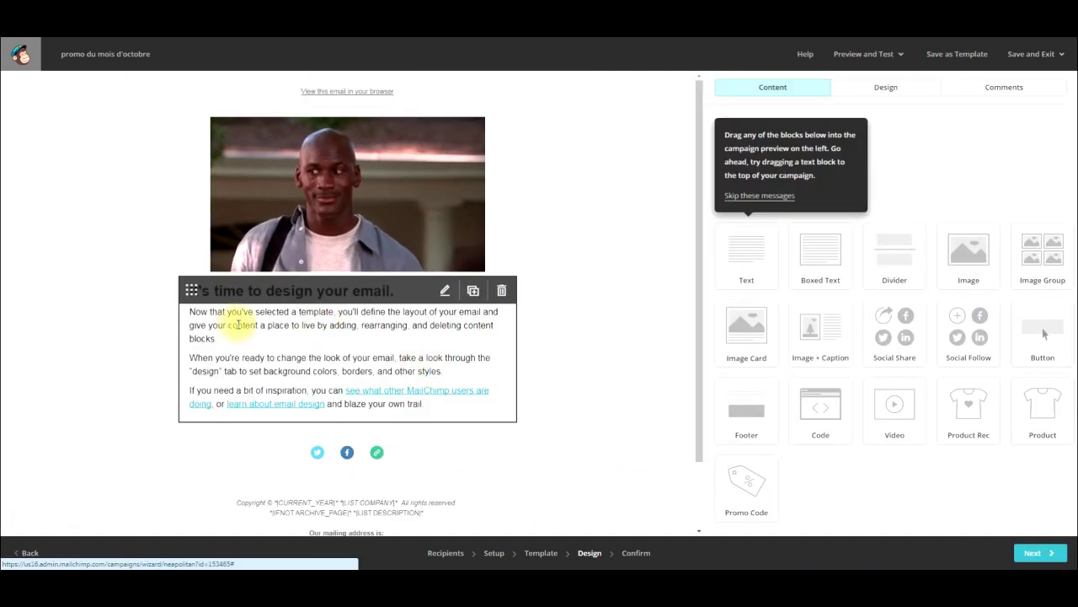
left_click(199, 312)
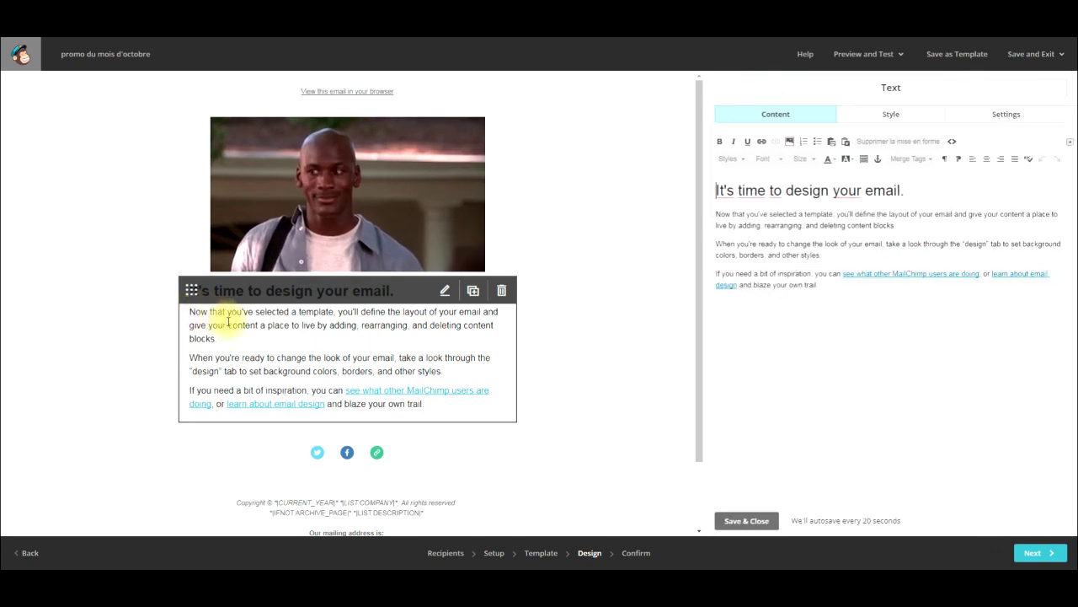
left_click_drag(824, 254, 713, 194)
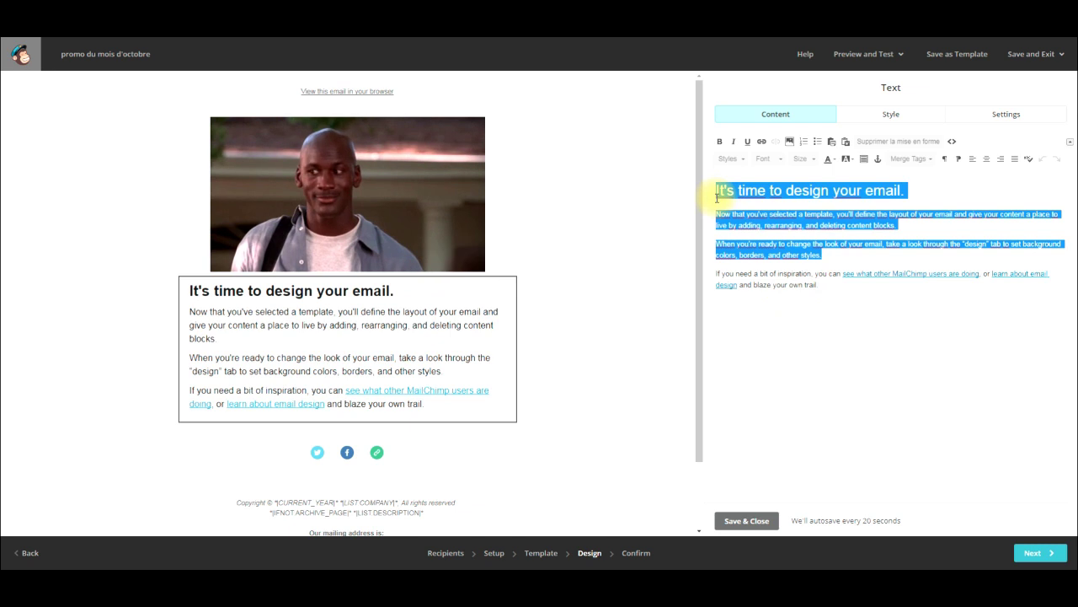
type("B")
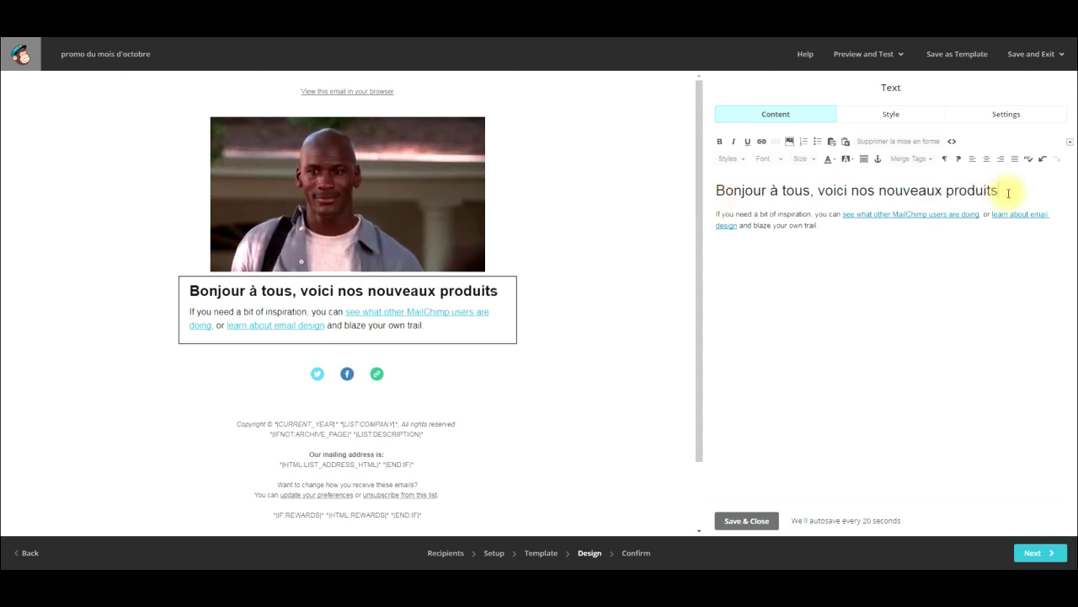
key("Return")
type("vtgrtgergheryhyrhe eryheyheryhr")
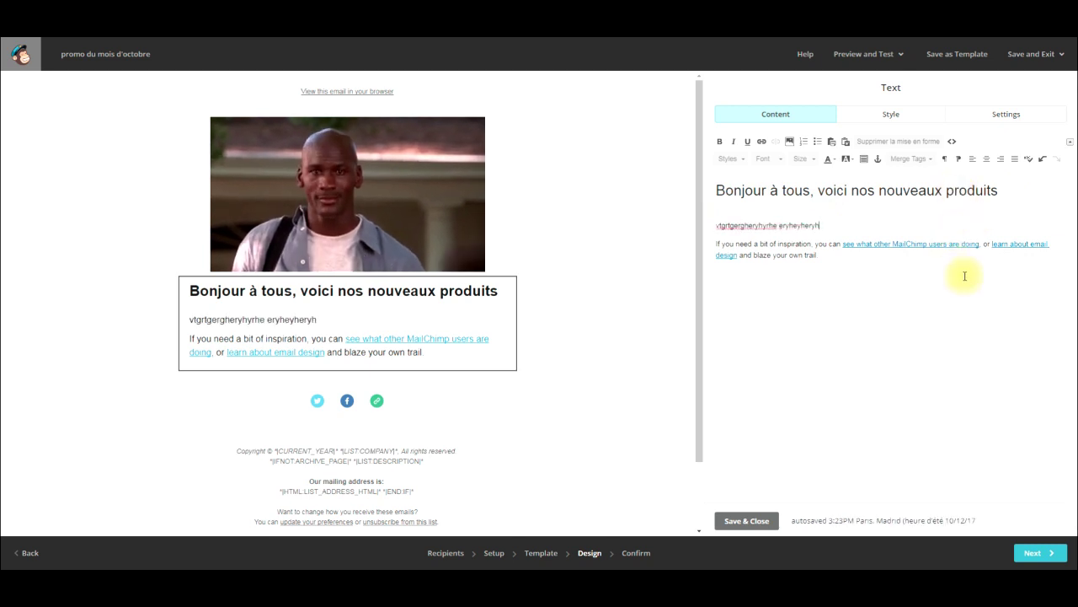
Return to the confirmation stage with the edited text and recheck every checklist item from List to MonkeyRewards.
left_click(1032, 554)
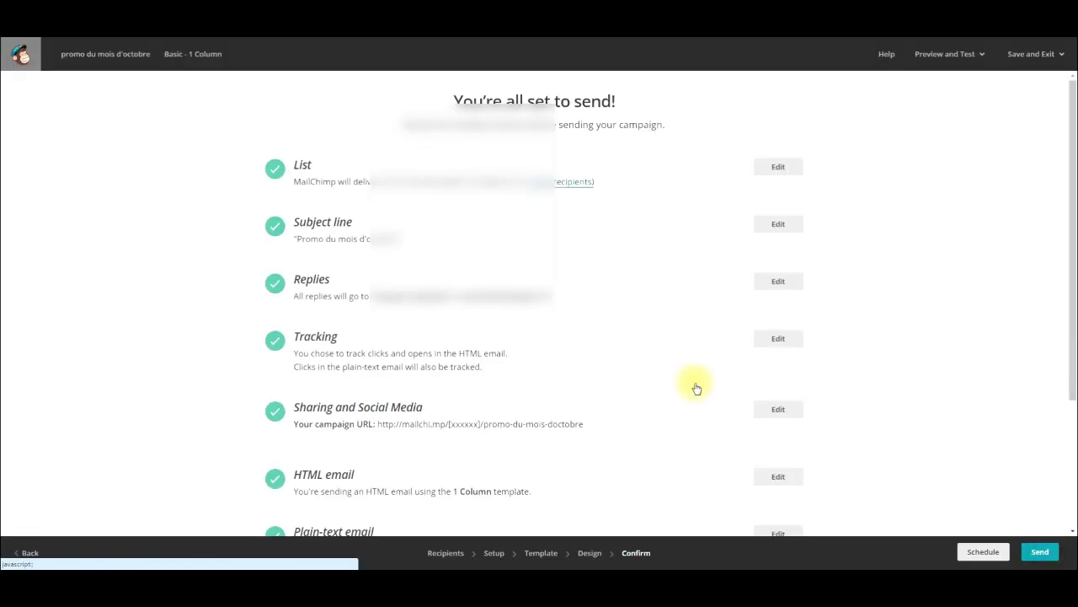
scroll(695, 386, "down", 3)
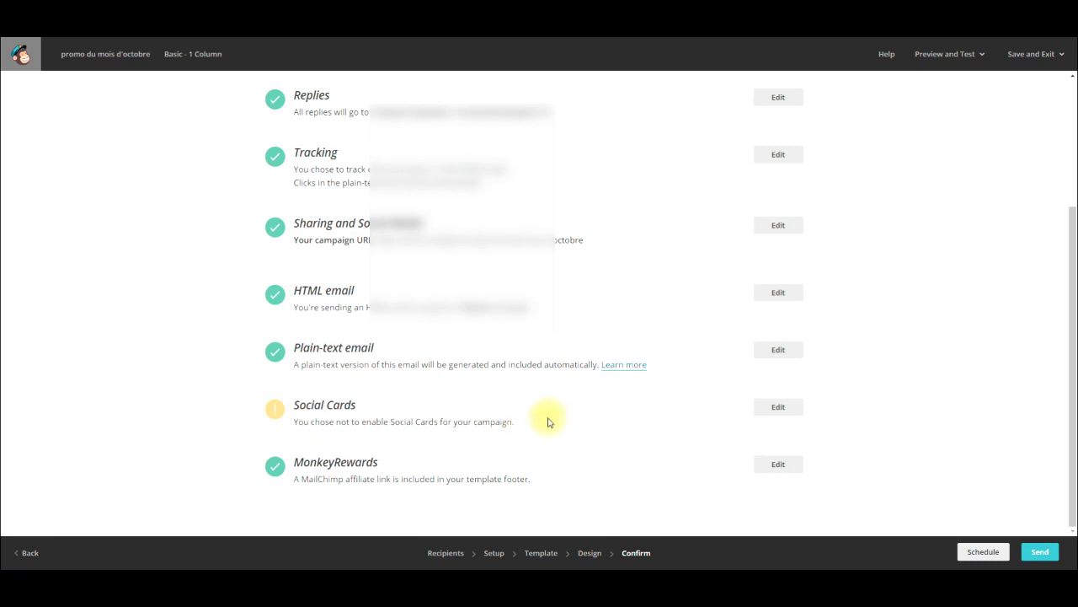
scroll(739, 425, "up", 2)
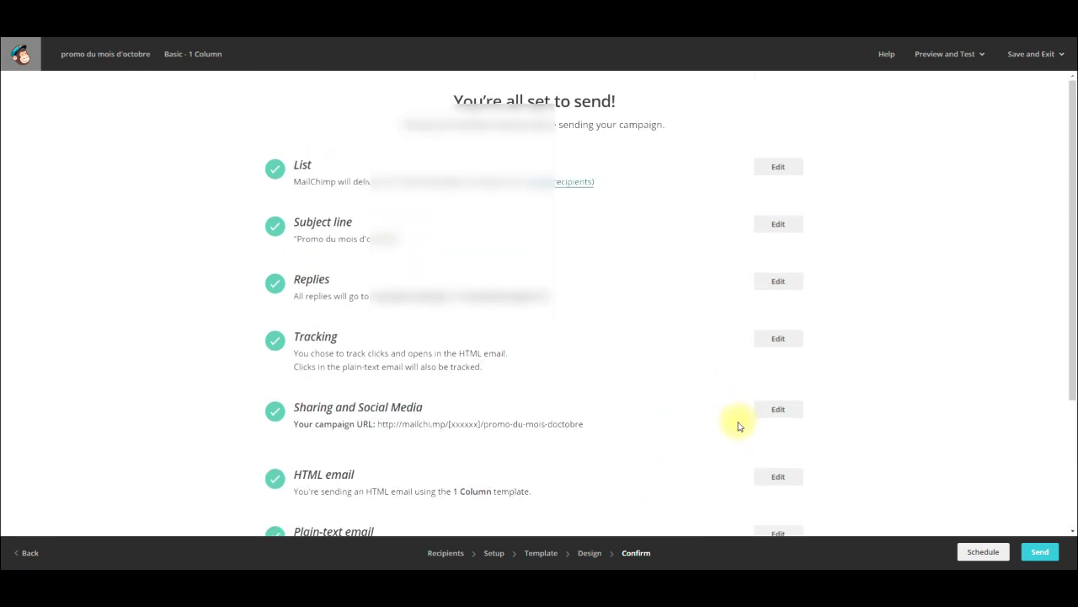
scroll(666, 362, "down", 2)
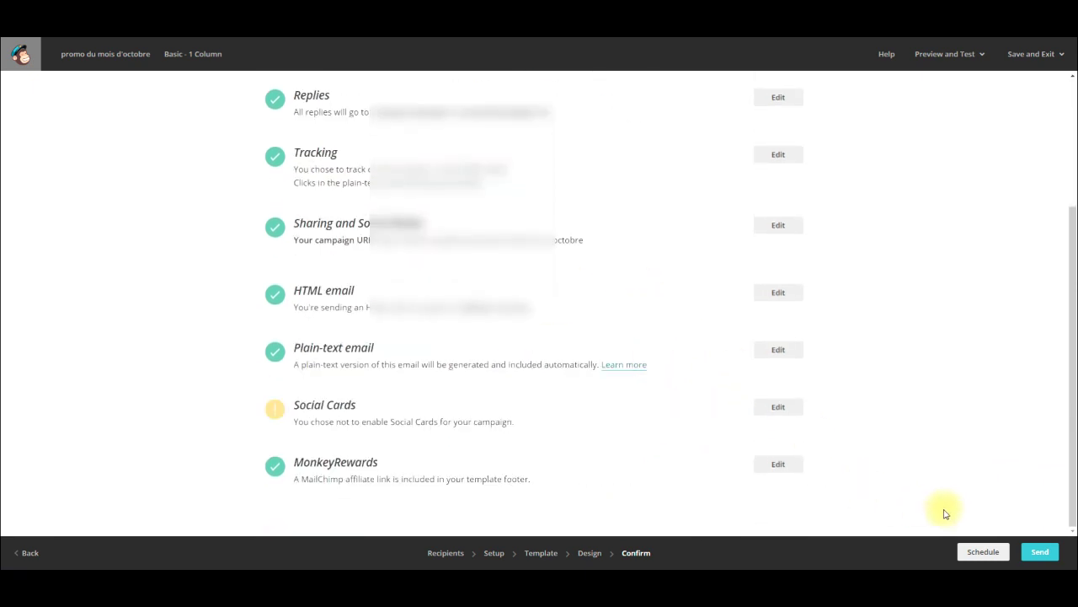
left_click(1041, 553)
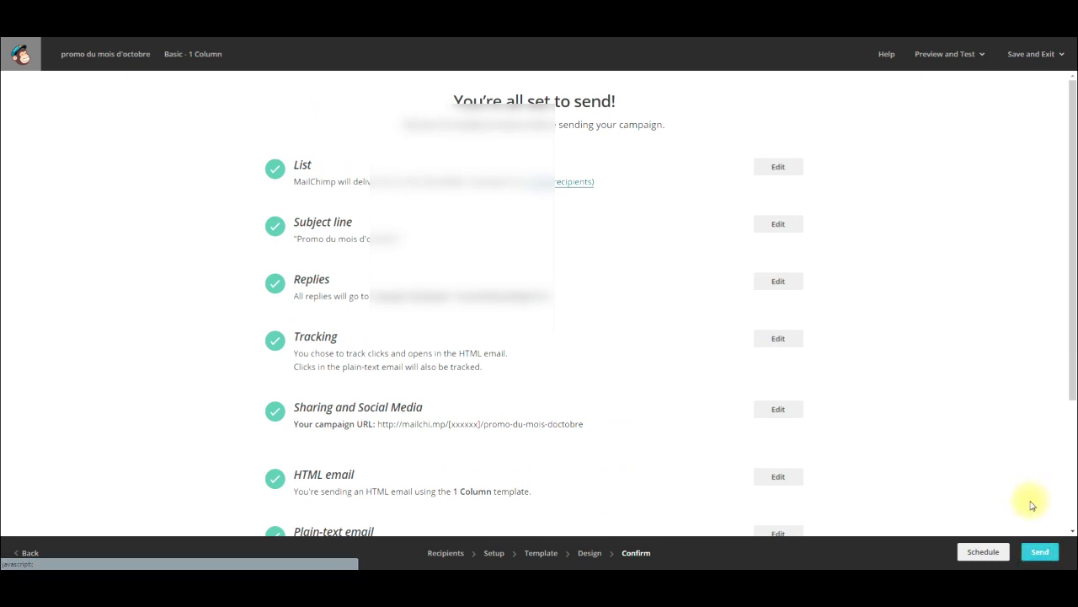
scroll(1034, 525, "down", 4)
scroll(1034, 526, "up", 4)
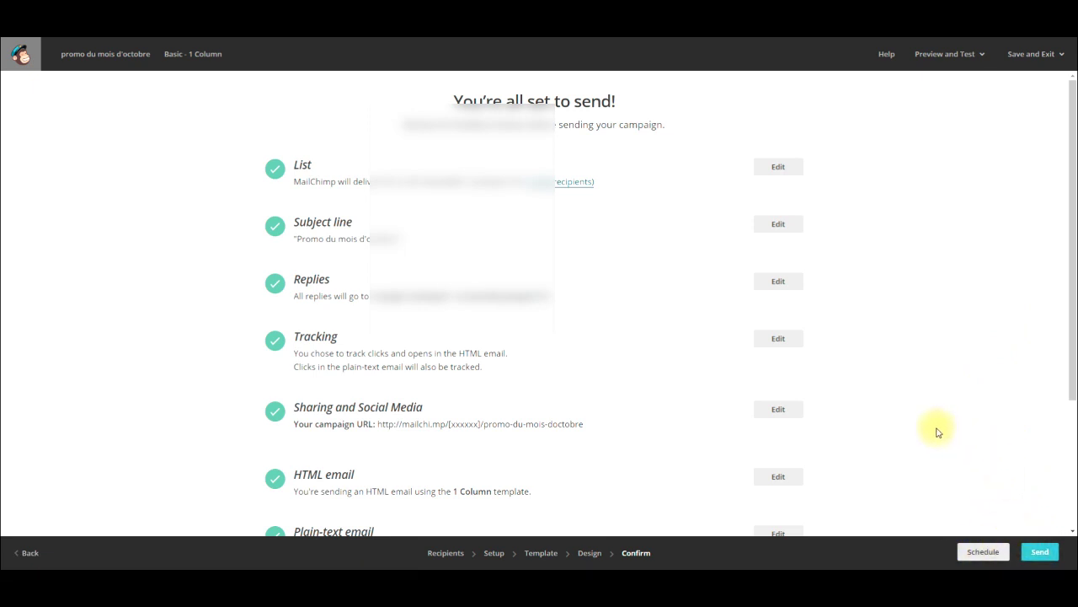
scroll(1002, 415, "down", 2)
scroll(1002, 415, "up", 2)
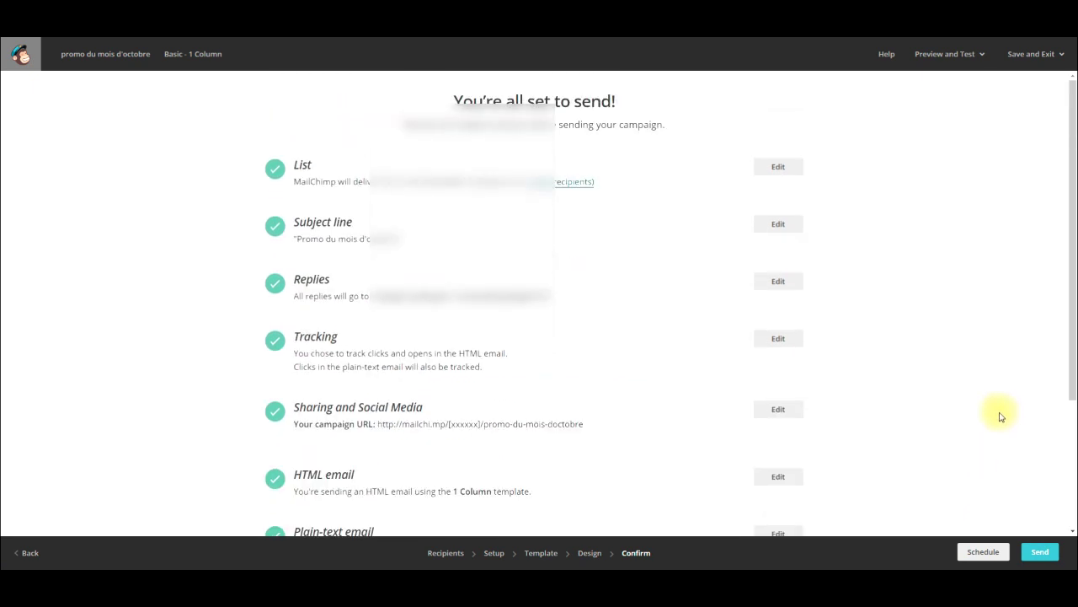